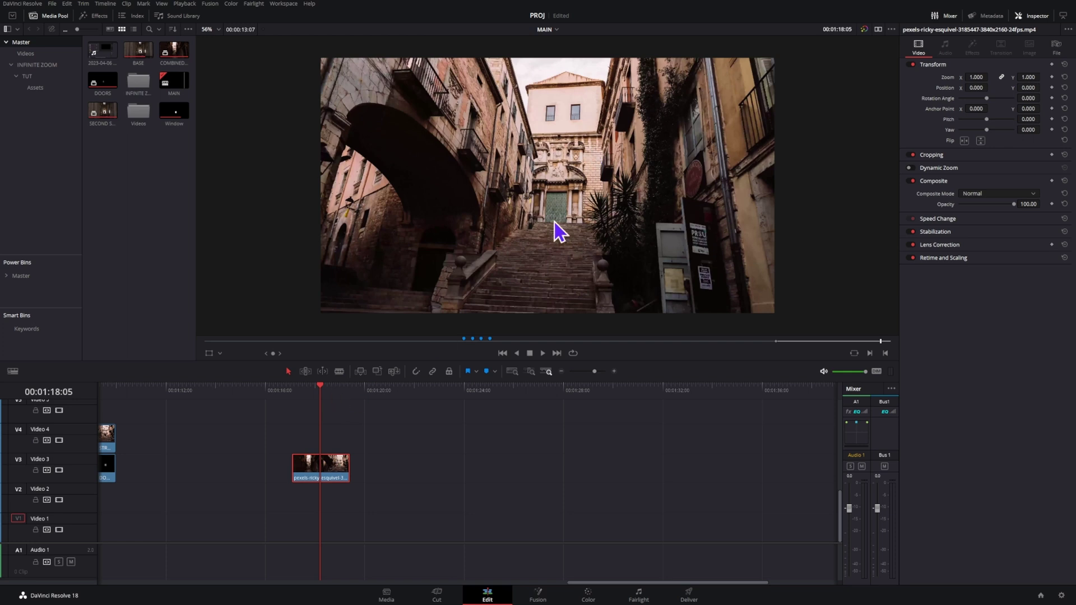
Step: At 00:01:18:06 in the street clip, turn off the existing linear window in Color and enable a fresh rectangular one
{"action": "scroll", "coordinate": [326, 455], "scroll_direction": "right", "scroll_amount": 1}
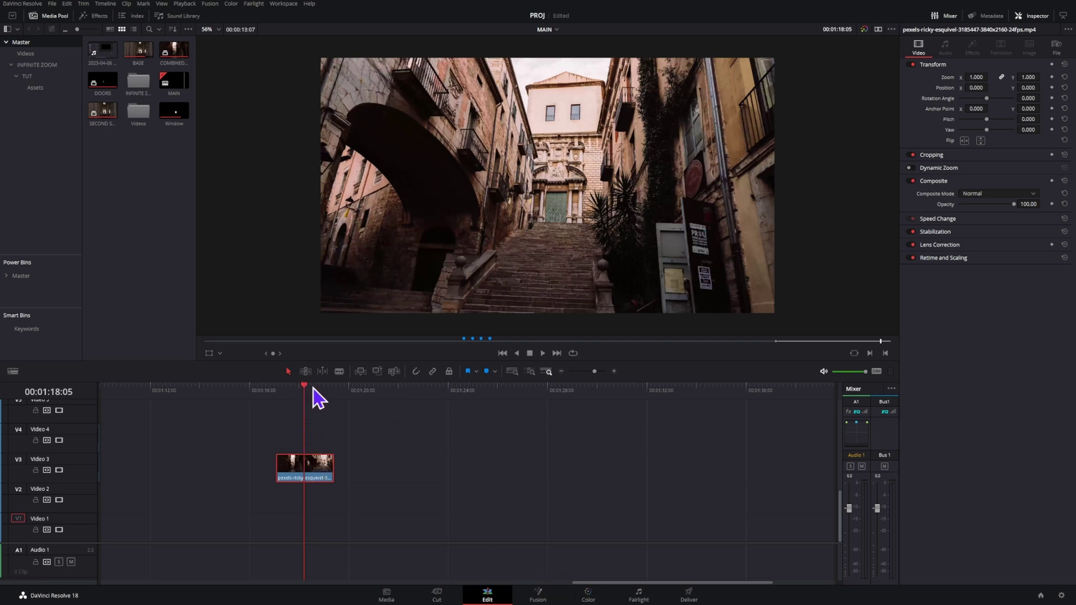
{"action": "left_click_drag", "start_coordinate": [303, 392], "coordinate": [306, 394]}
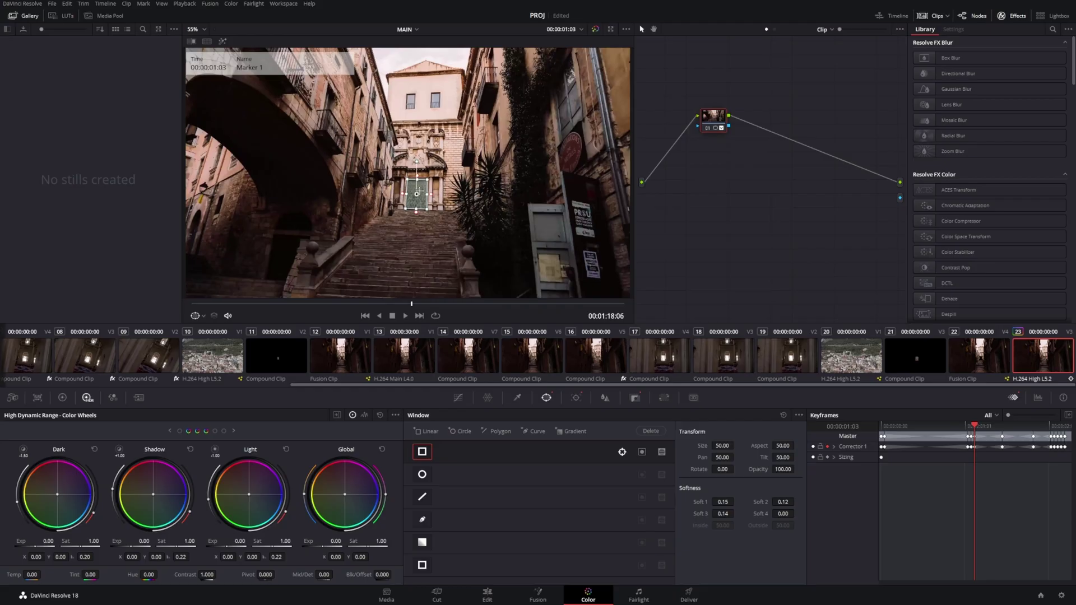
{"action": "left_click", "coordinate": [425, 454]}
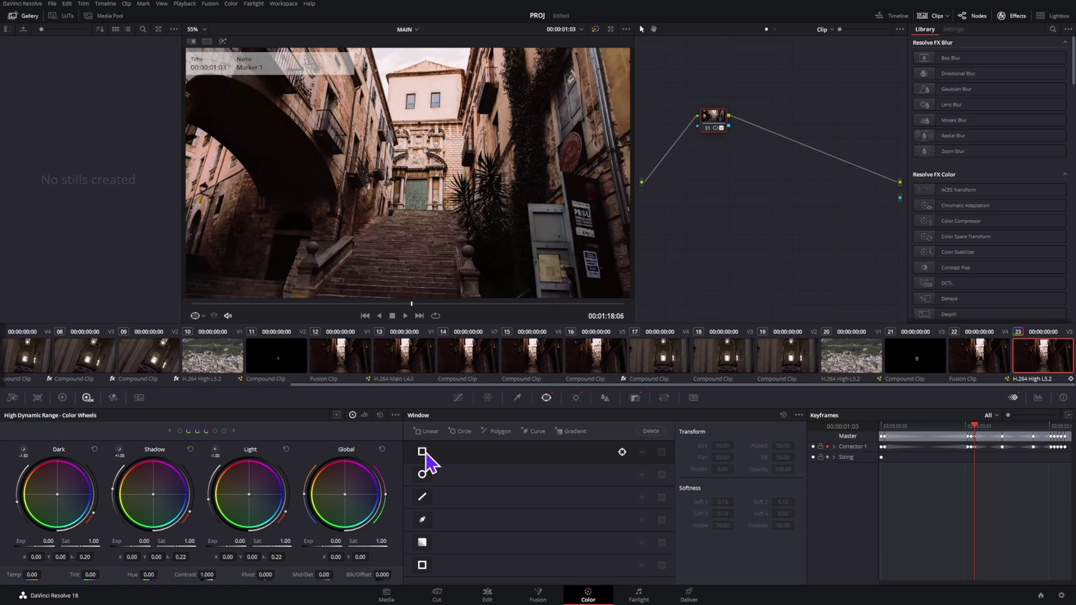
{"action": "left_click", "coordinate": [423, 565]}
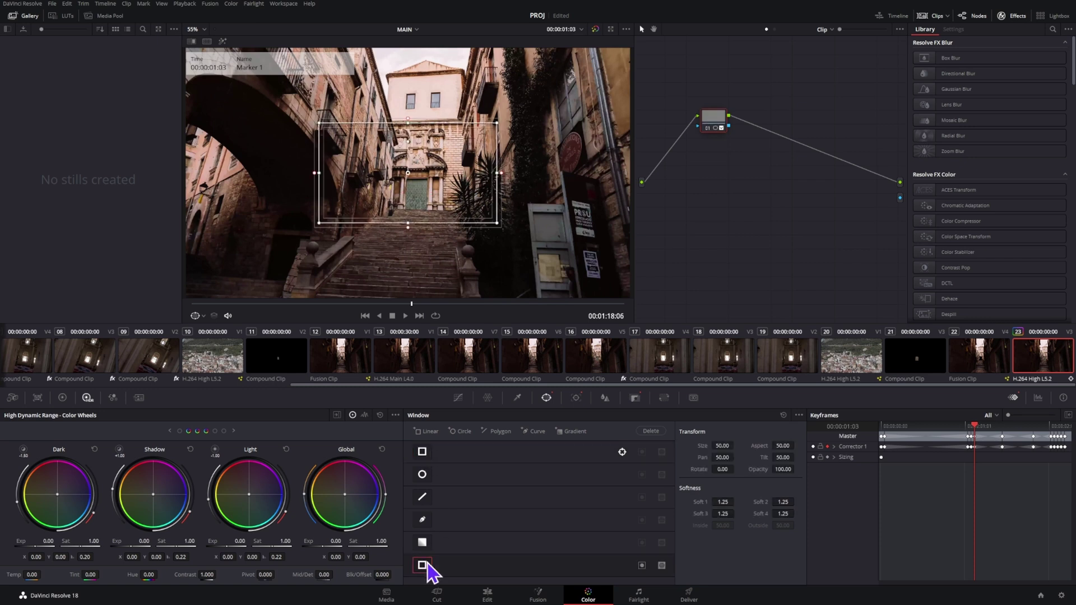
Step: Set all four softness values of the rectangular window to 0
{"action": "left_click", "coordinate": [722, 502]}
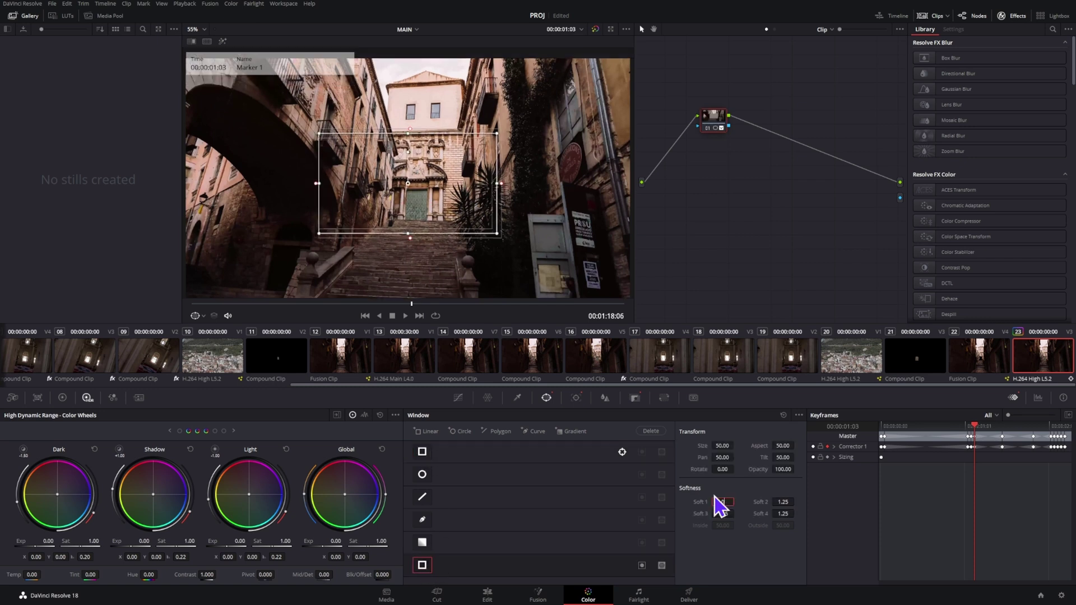
{"action": "type", "text": "0"}
{"action": "key", "text": "Tab"}
{"action": "type", "text": "00"}
{"action": "key", "text": "Return"}
Step: Fit the window's four corners to the edges of the green door above the stairs
{"action": "left_click_drag", "start_coordinate": [498, 134], "coordinate": [432, 197]}
{"action": "left_click_drag", "start_coordinate": [312, 141], "coordinate": [413, 182]}
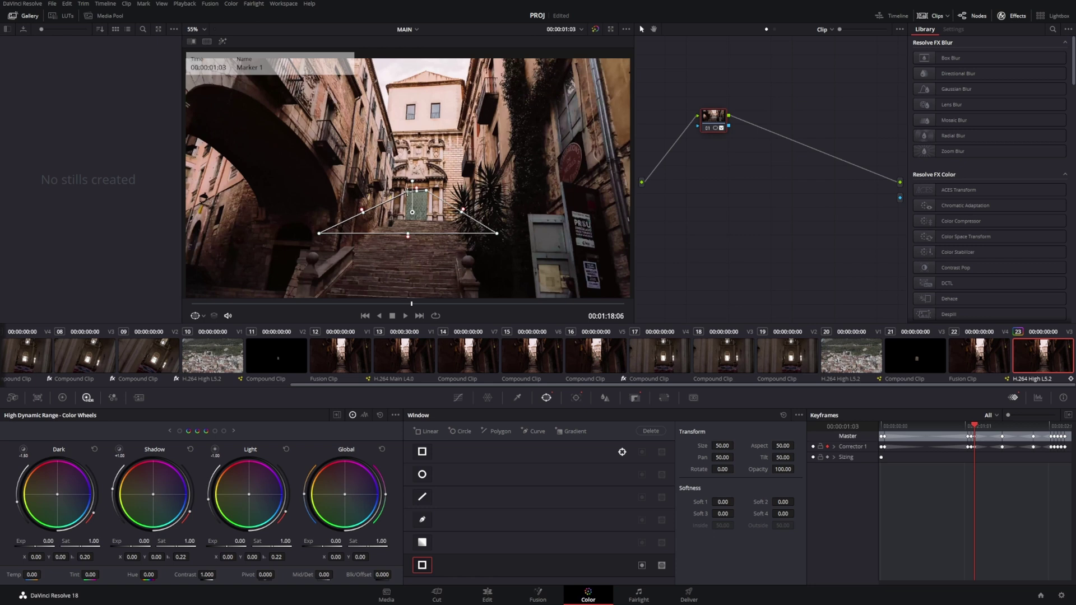
{"action": "left_click_drag", "start_coordinate": [320, 239], "coordinate": [407, 223]}
{"action": "left_click_drag", "start_coordinate": [497, 234], "coordinate": [427, 221]}
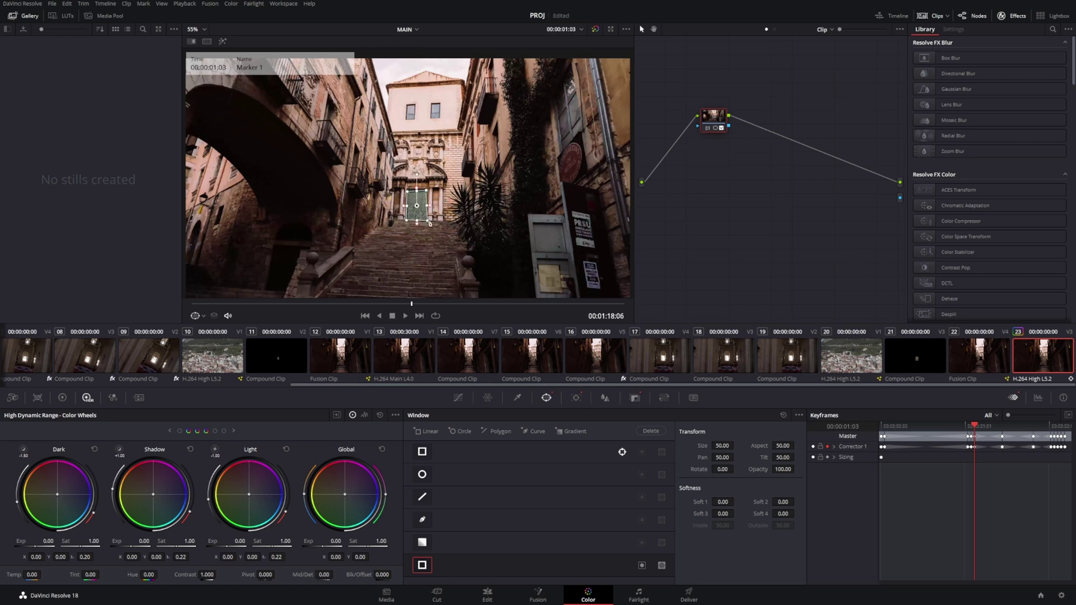
{"action": "scroll", "coordinate": [427, 220], "scroll_direction": "up", "scroll_amount": 6}
{"action": "left_click_drag", "start_coordinate": [506, 250], "coordinate": [507, 254]}
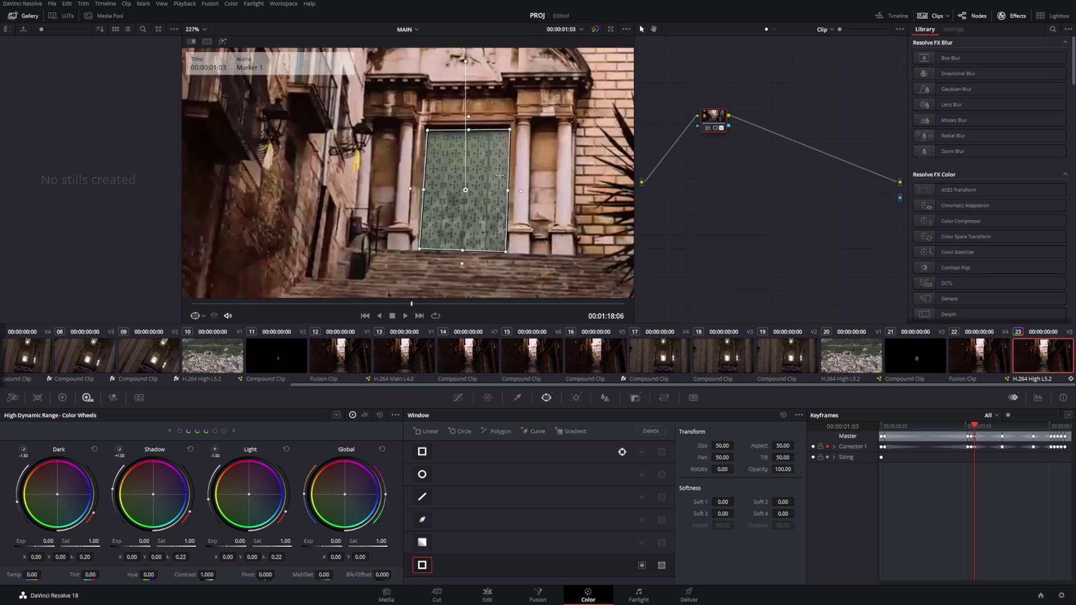
Step: Track the door window forward to the clip's end with pan, tilt, zoom, rotate and Perspective 3D enabled
{"action": "left_click", "coordinate": [576, 399]}
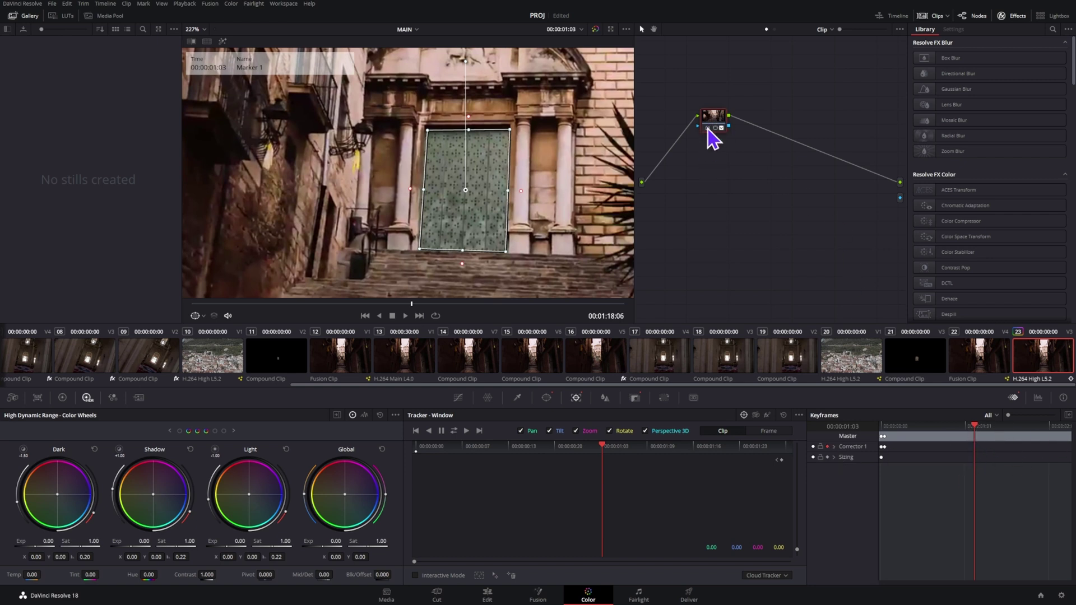
{"action": "left_click", "coordinate": [465, 430]}
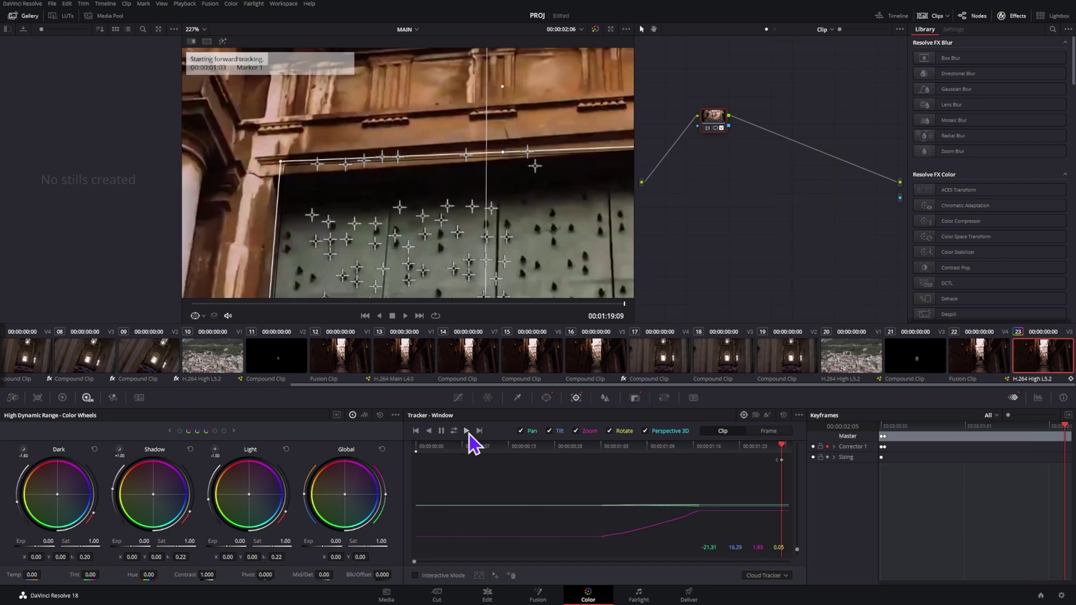
{"action": "scroll", "coordinate": [489, 210], "scroll_direction": "down", "scroll_amount": 4}
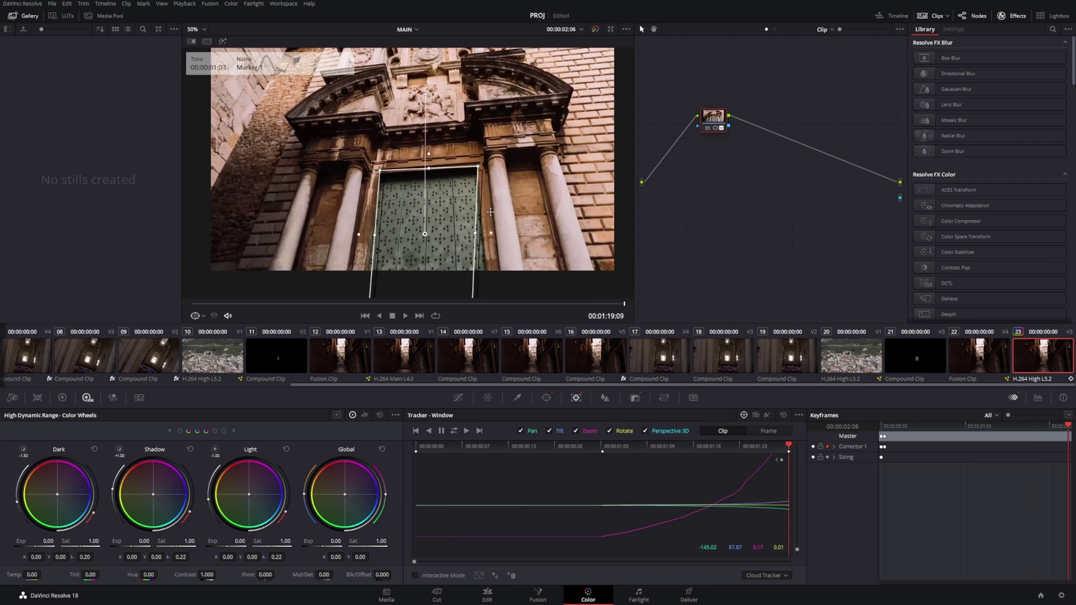
Step: Realign the window's upper-right and two lower corners with the door at clip frame 00:00:02:02
{"action": "left_click_drag", "start_coordinate": [506, 225], "coordinate": [500, 188]}
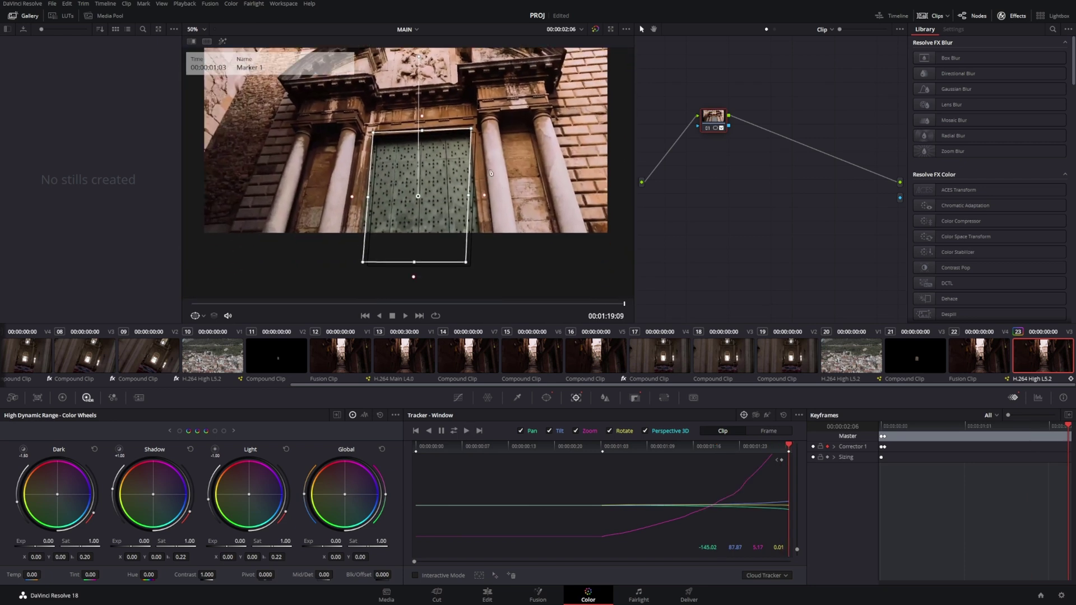
{"action": "key", "text": "Left"}
{"action": "key", "text": "Left"}
{"action": "key", "text": "Left"}
{"action": "key", "text": "Left"}
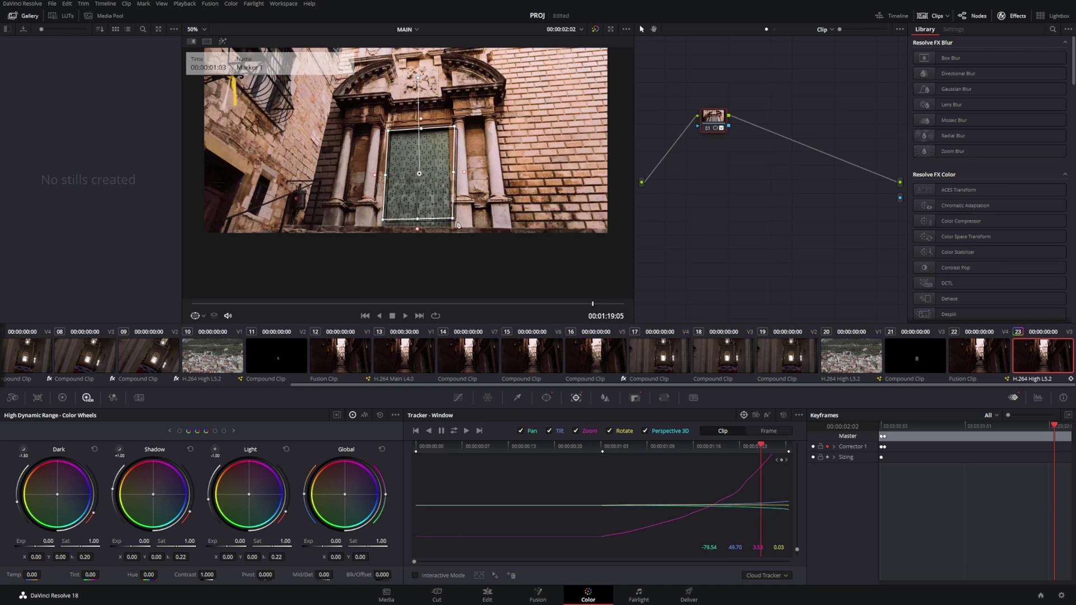
{"action": "left_click_drag", "start_coordinate": [455, 129], "coordinate": [447, 130]}
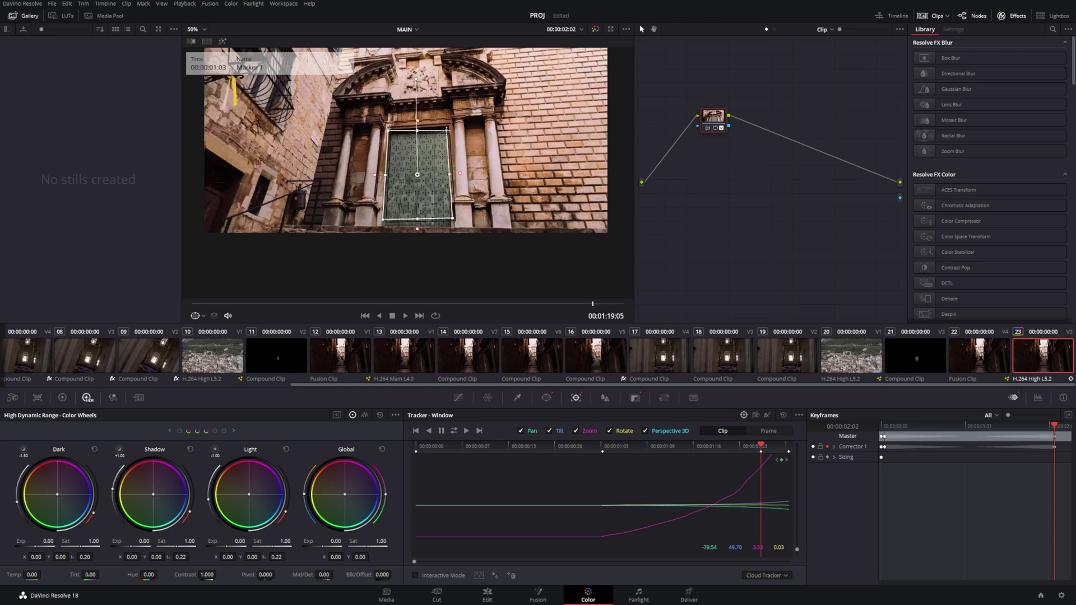
{"action": "left_click_drag", "start_coordinate": [453, 221], "coordinate": [453, 230]}
{"action": "left_click_drag", "start_coordinate": [383, 226], "coordinate": [385, 226]}
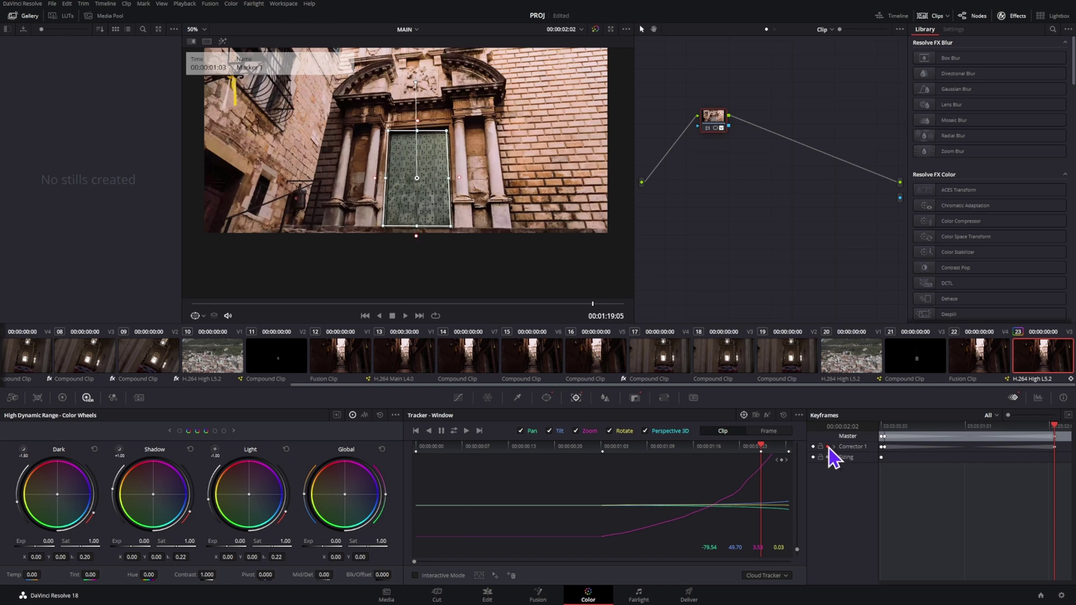
Step: Realign the window's two lower corners with the door's base at clip frame 00:00:01:22
{"action": "key", "text": "Left"}
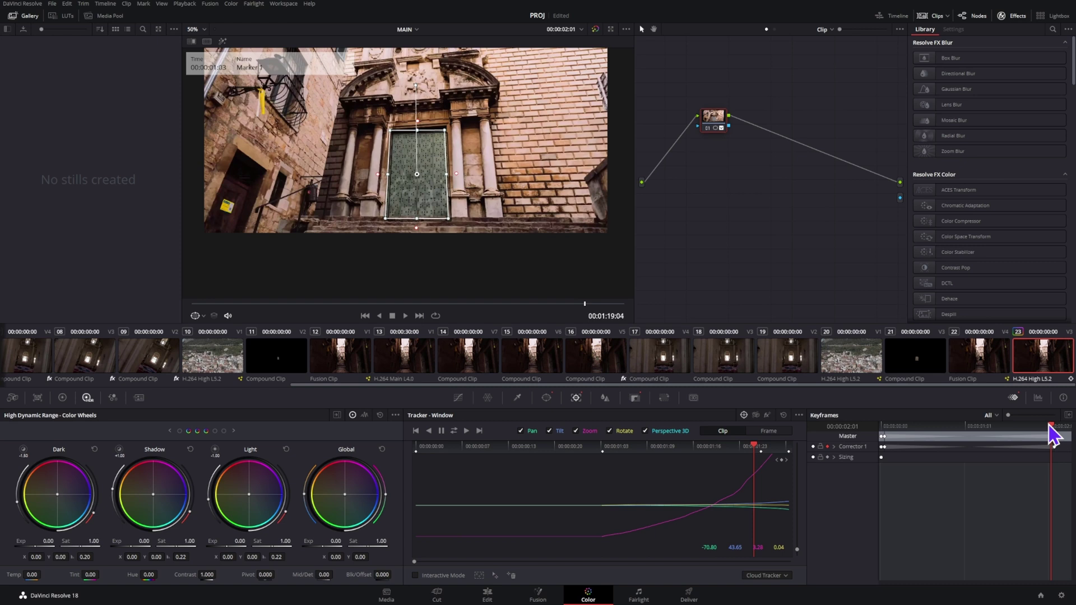
{"action": "left_click_drag", "start_coordinate": [1052, 428], "coordinate": [1044, 427]}
{"action": "scroll", "coordinate": [606, 242], "scroll_direction": "up", "scroll_amount": 3}
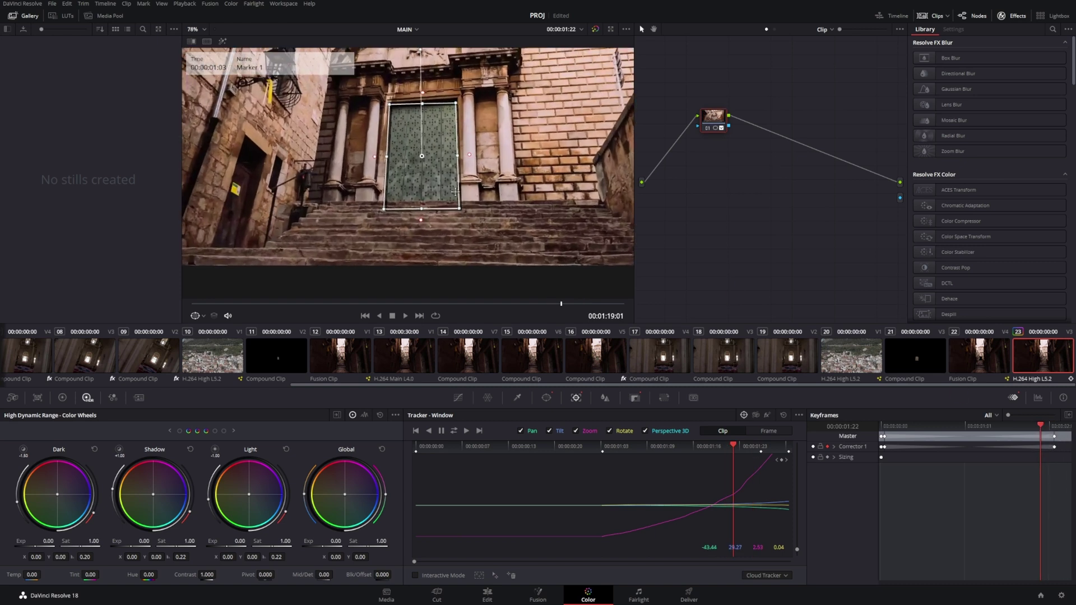
{"action": "left_click_drag", "start_coordinate": [461, 214], "coordinate": [459, 205]}
{"action": "left_click_drag", "start_coordinate": [392, 214], "coordinate": [389, 206]}
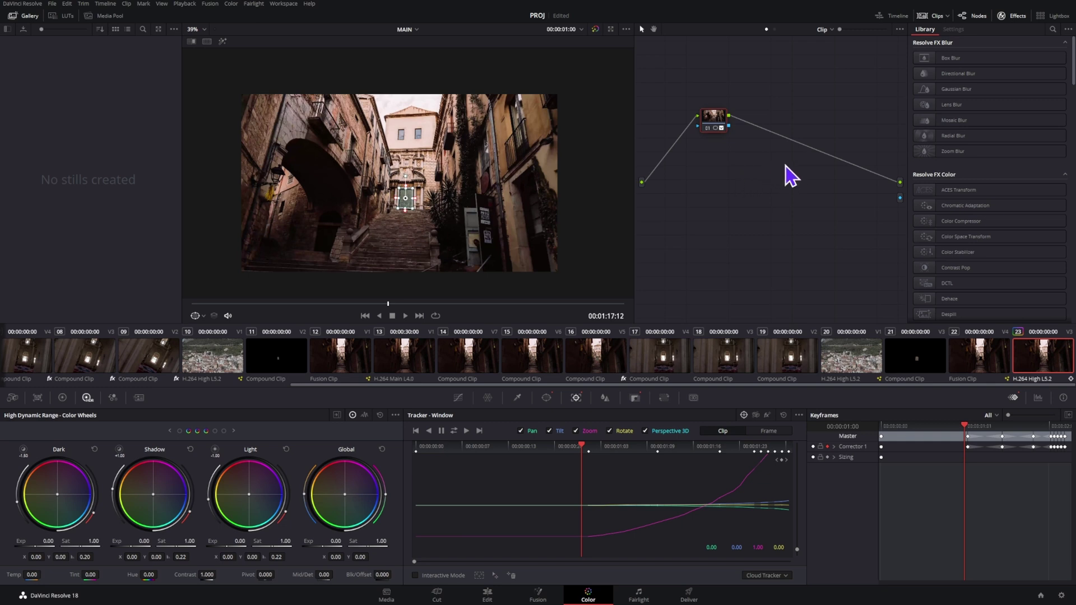
Step: Add an alpha output and feed it the node's inverted key to cut the door out of the street clip
{"action": "right_click", "coordinate": [771, 162]}
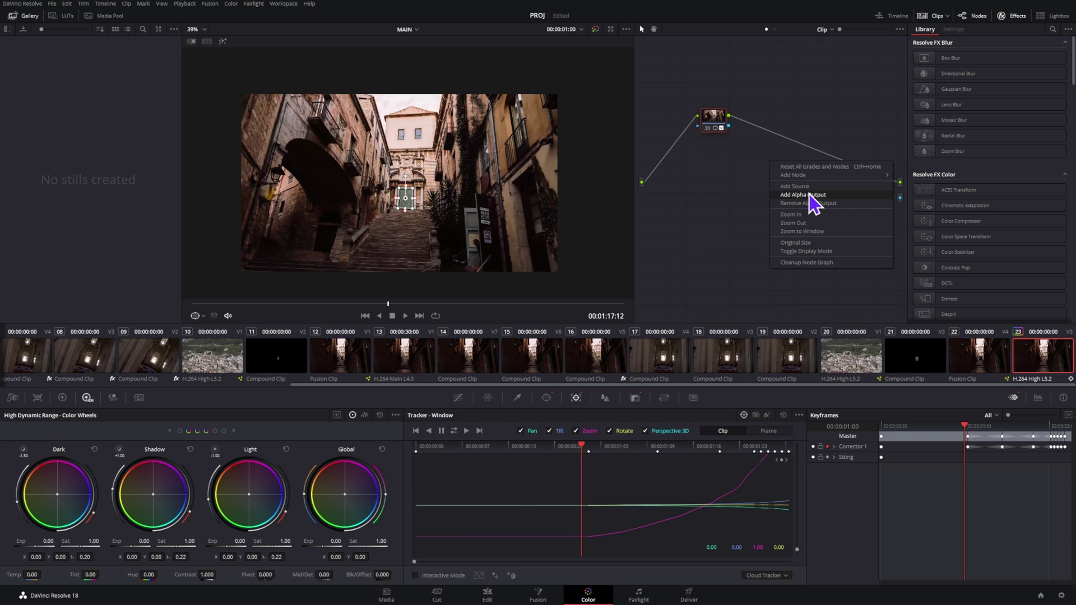
{"action": "left_click", "coordinate": [729, 207]}
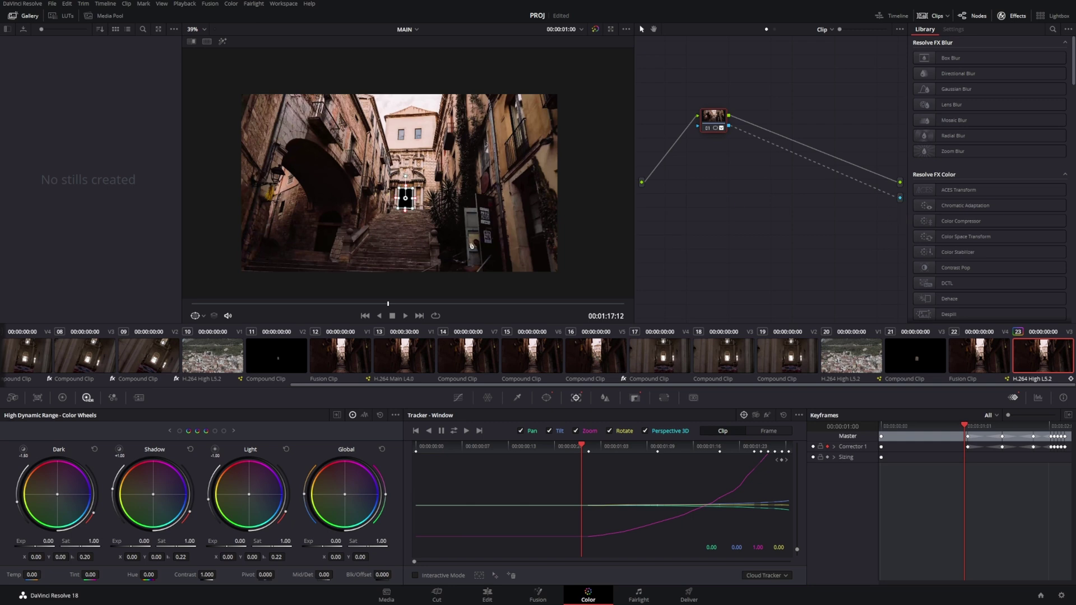
{"action": "scroll", "coordinate": [408, 199], "scroll_direction": "up", "scroll_amount": 5}
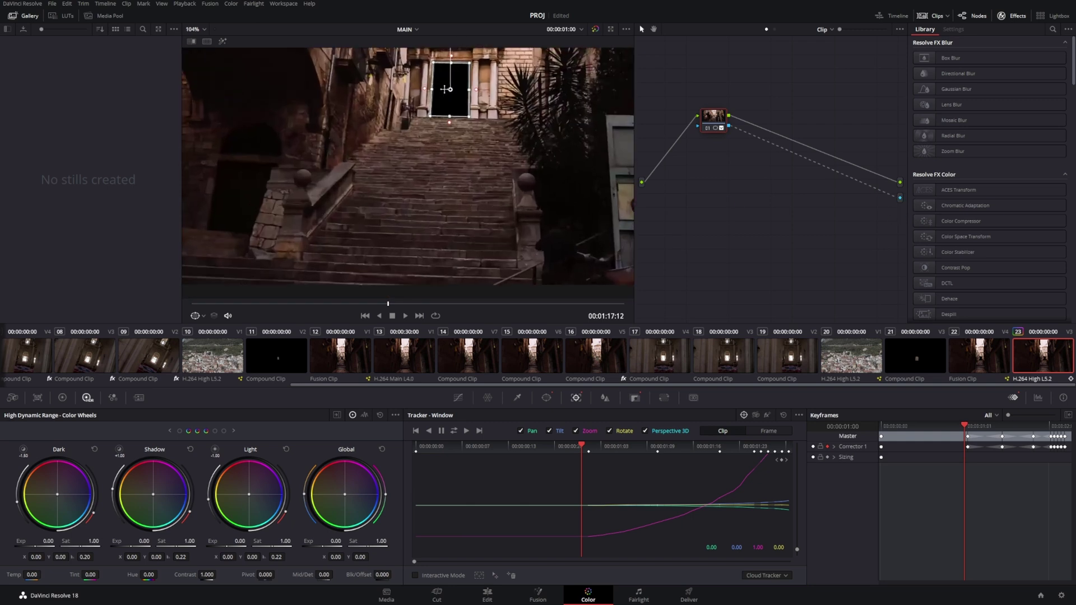
{"action": "scroll", "coordinate": [460, 98], "scroll_direction": "down", "scroll_amount": 5}
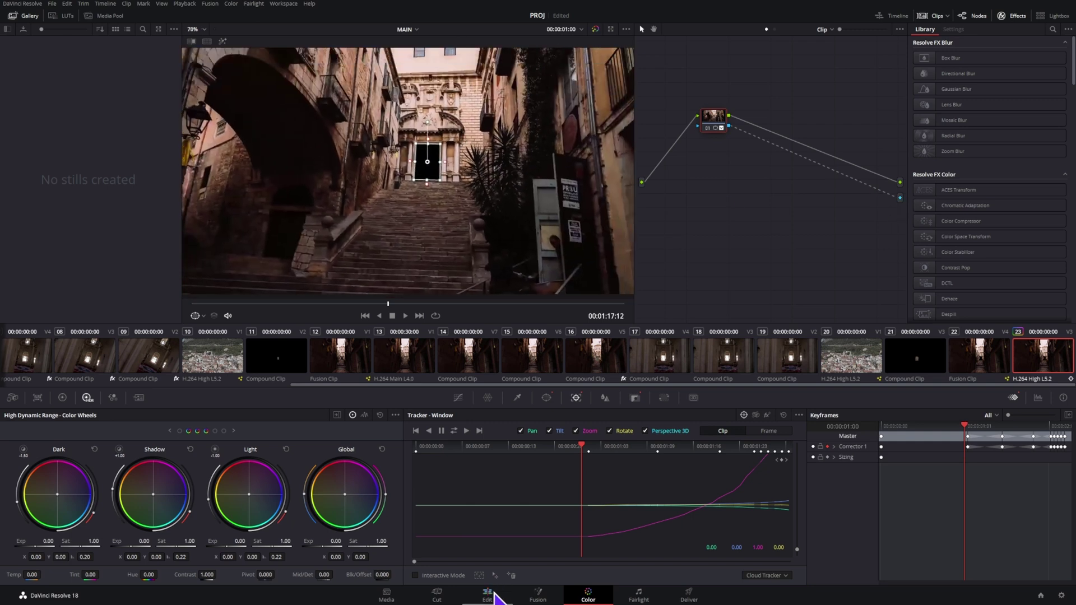
Step: Play the street clip in the Edit timeline to check the door cutout, stopping at 00:01:17:13
{"action": "left_click", "coordinate": [487, 594]}
{"action": "left_click", "coordinate": [368, 392]}
{"action": "key", "text": "space"}
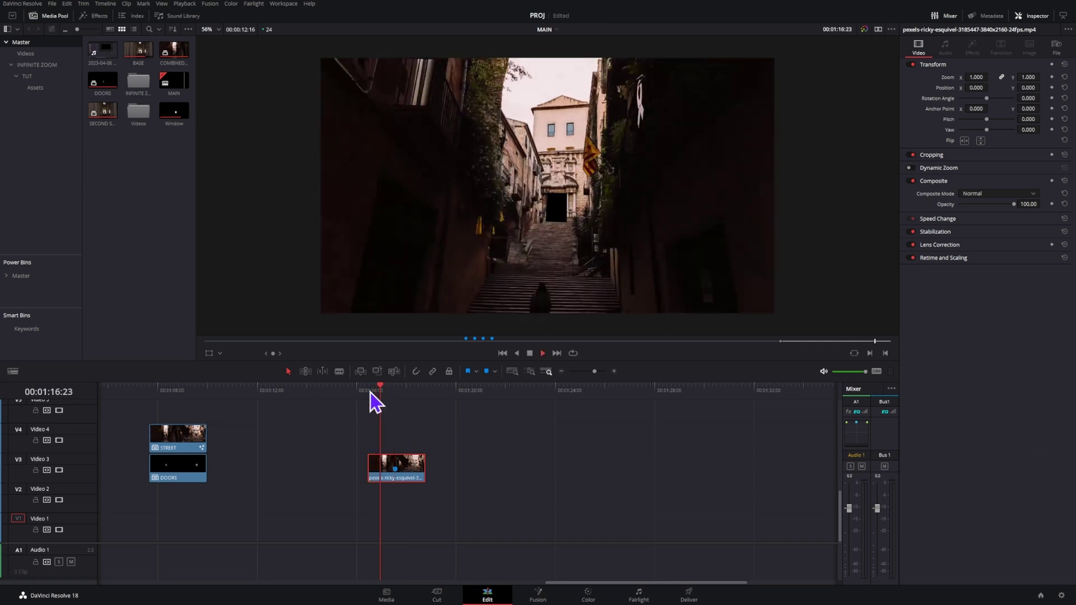
{"action": "left_click", "coordinate": [393, 386]}
{"action": "left_click_drag", "start_coordinate": [367, 391], "coordinate": [395, 399]}
Step: Duplicate the masked street clip onto Video 2 directly beneath the original
{"action": "left_click_drag", "start_coordinate": [413, 471], "coordinate": [413, 499]}
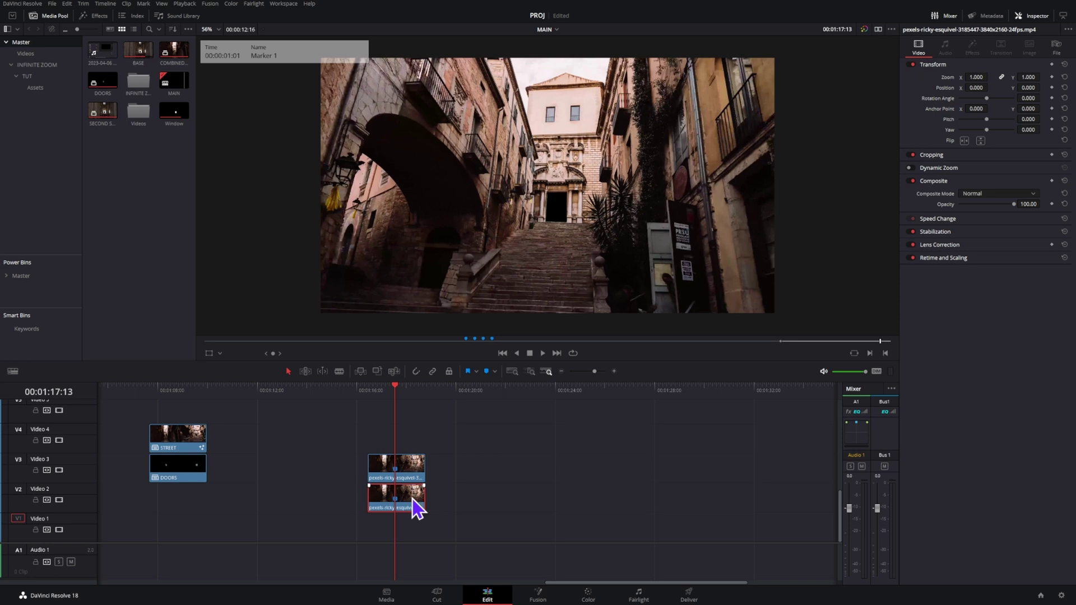
{"action": "right_click", "coordinate": [412, 498]}
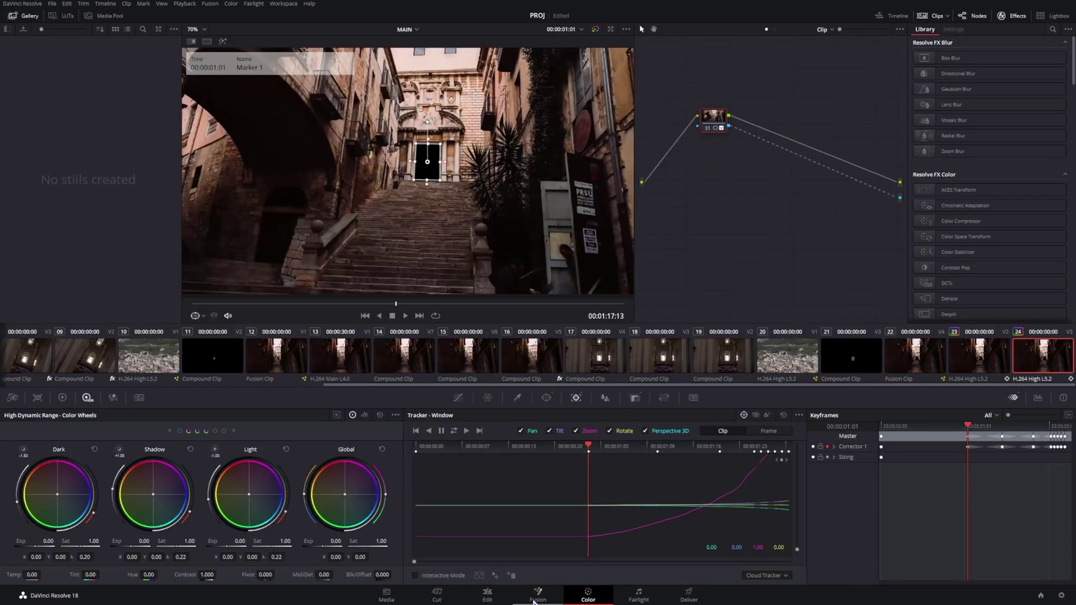
{"action": "left_click", "coordinate": [487, 595]}
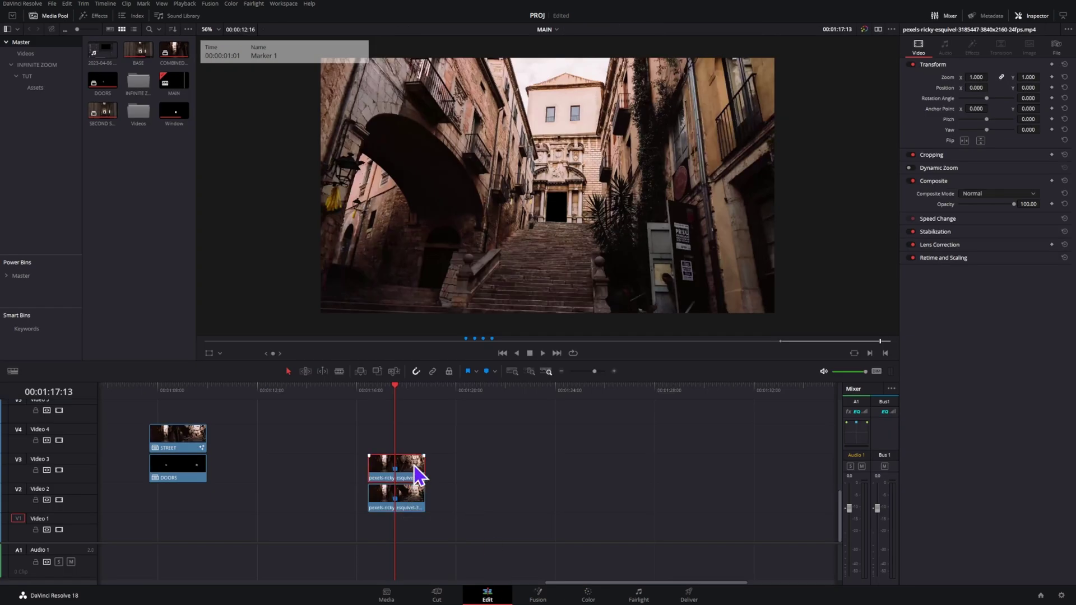
Step: Disable the Video 3 clip and invert the Video 2 copy's key output to keep only the door
{"action": "key", "text": "d"}
{"action": "left_click", "coordinate": [415, 500]}
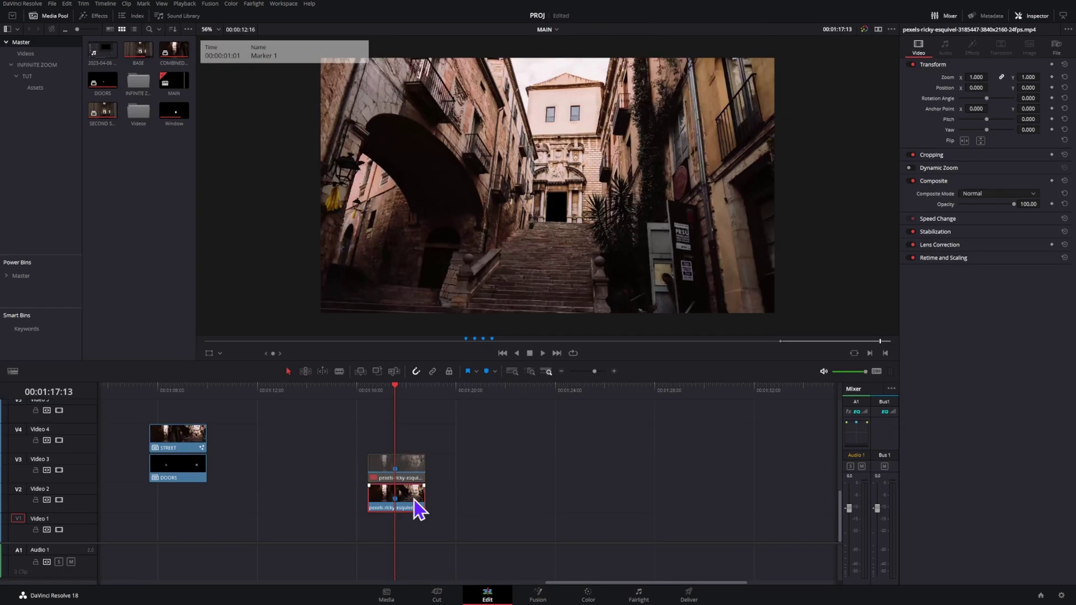
{"action": "left_click", "coordinate": [607, 591]}
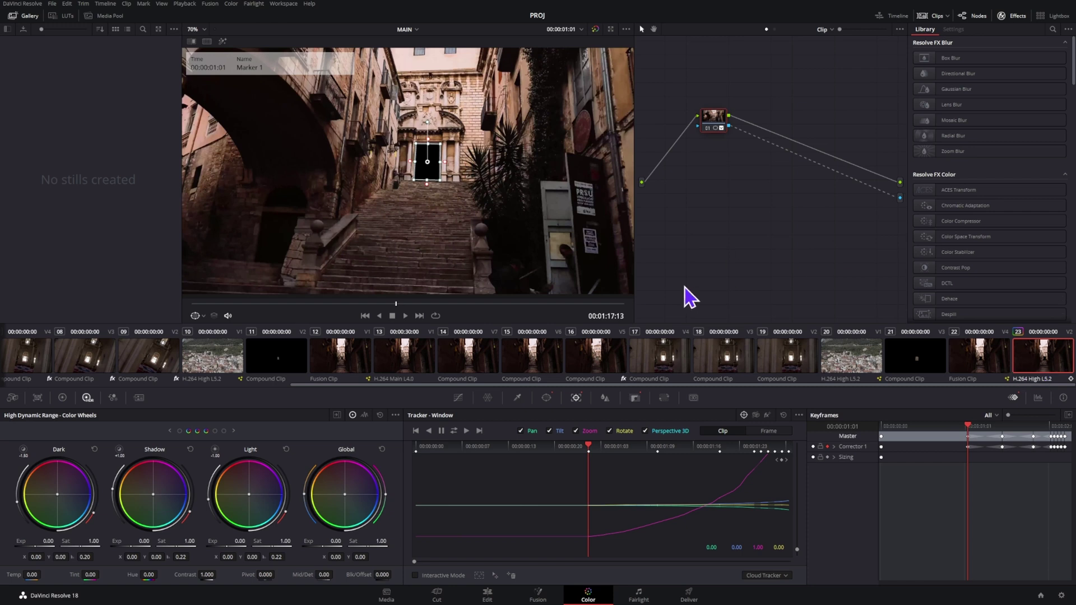
{"action": "left_click", "coordinate": [635, 399]}
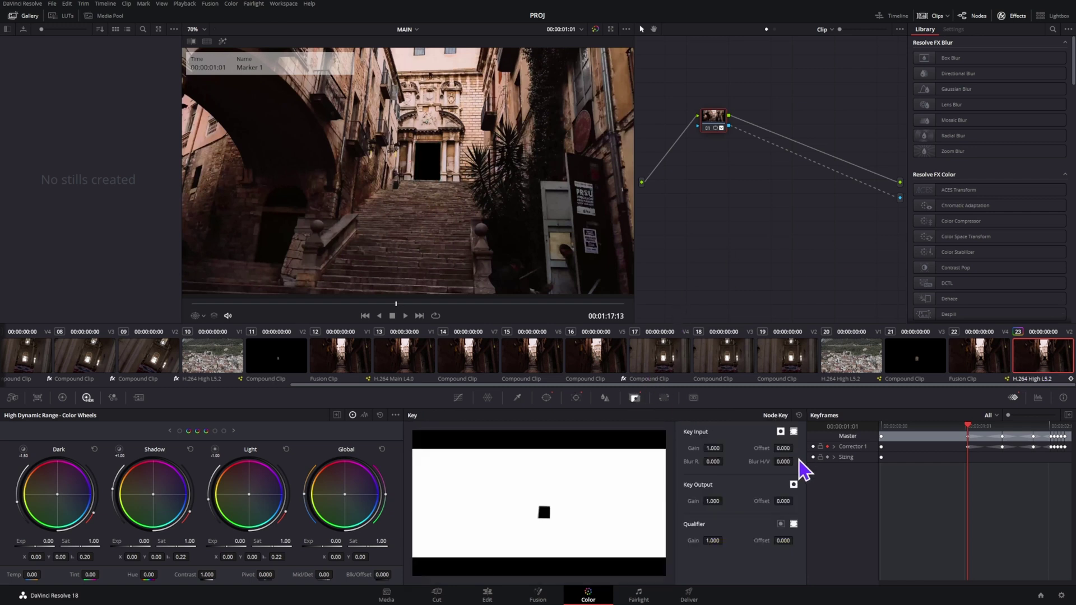
{"action": "left_click", "coordinate": [793, 486]}
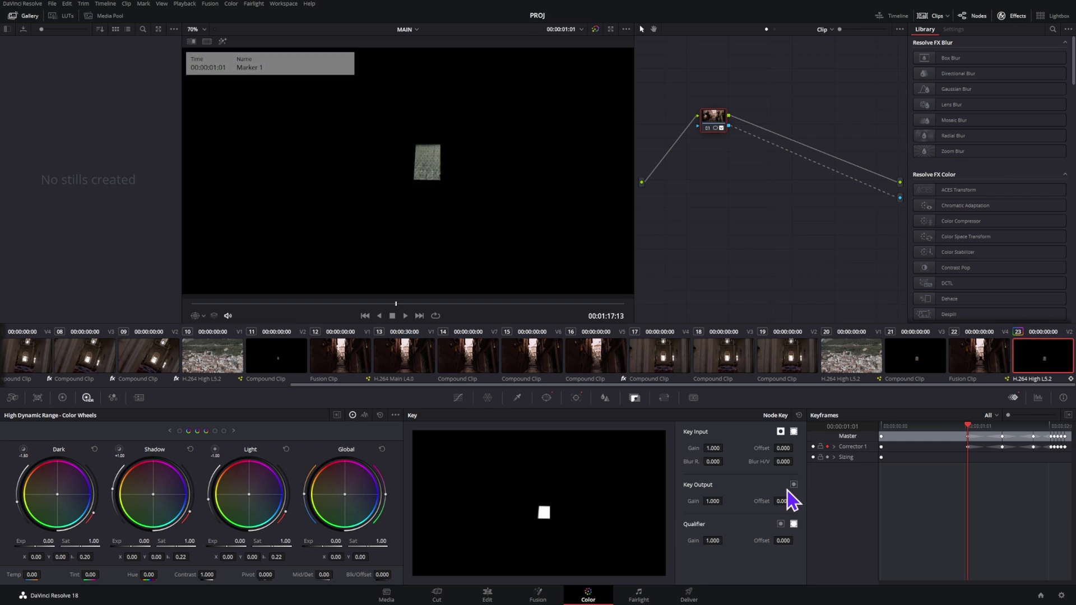
Step: Re-enable the Video 3 street clip and play both layers from their start to check the combined image
{"action": "left_click", "coordinate": [488, 594]}
{"action": "key", "text": "d"}
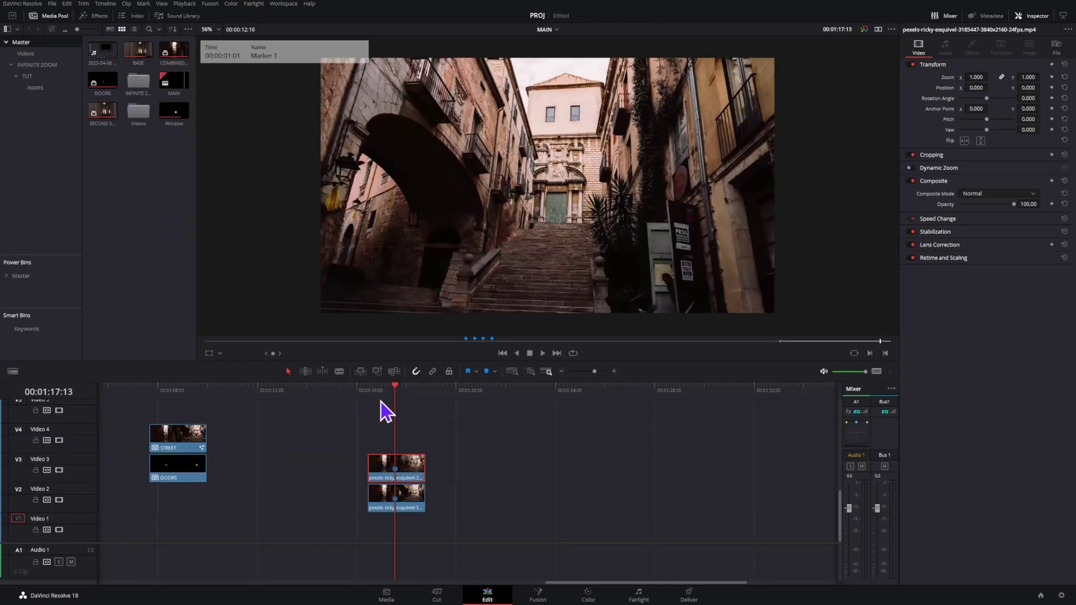
{"action": "left_click", "coordinate": [369, 391]}
{"action": "key", "text": "space"}
{"action": "key", "text": "space"}
{"action": "left_click_drag", "start_coordinate": [415, 408], "coordinate": [399, 415]}
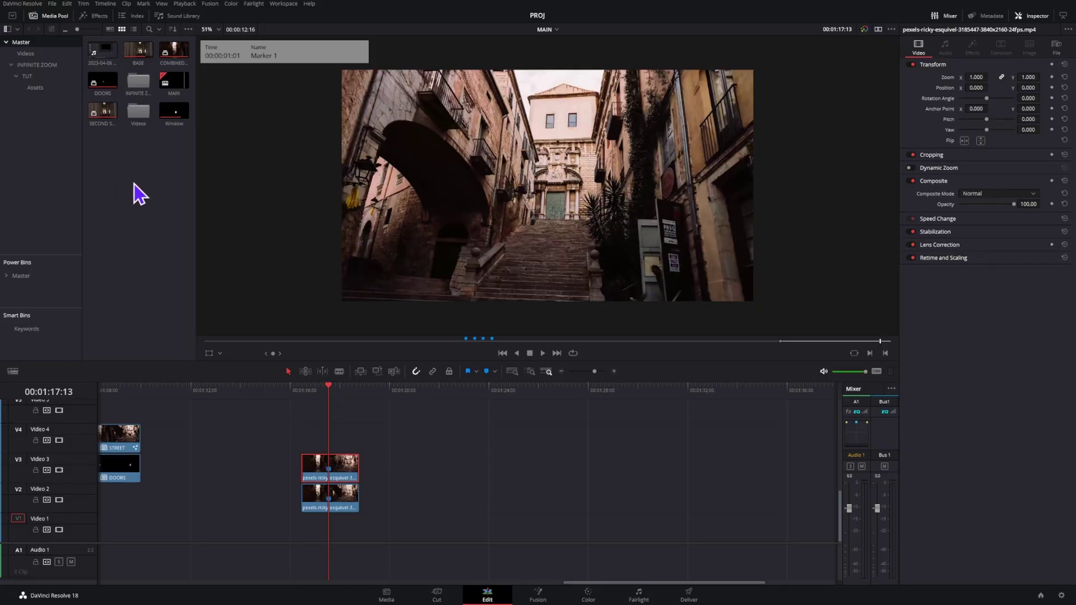
Step: Turn the masked Video 3 and Video 2 clips into Fusion clips named STREET and DOORS1
{"action": "right_click", "coordinate": [334, 461]}
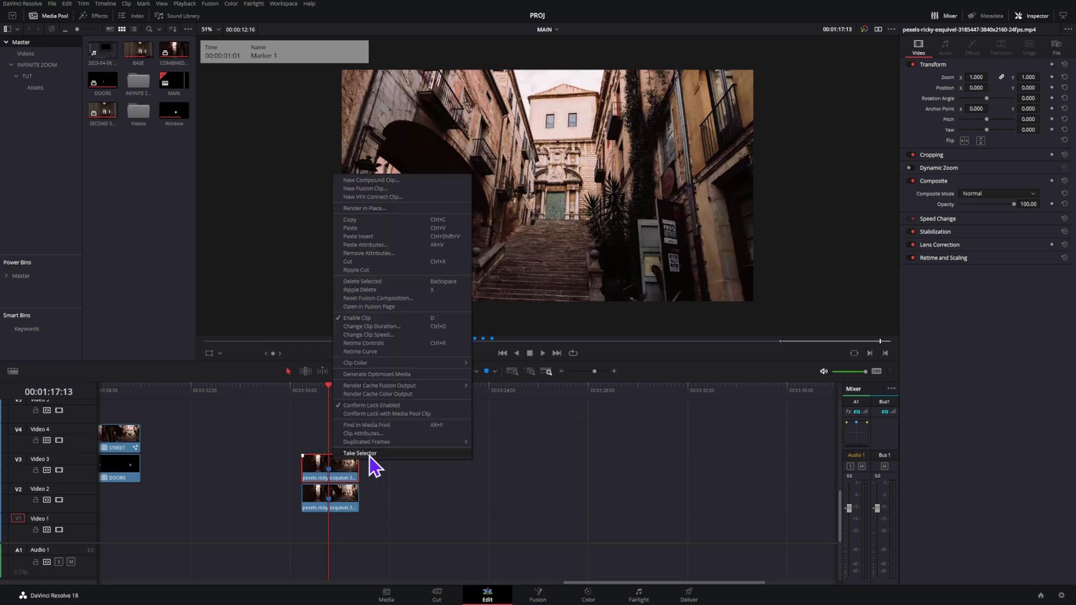
{"action": "left_click", "coordinate": [397, 189]}
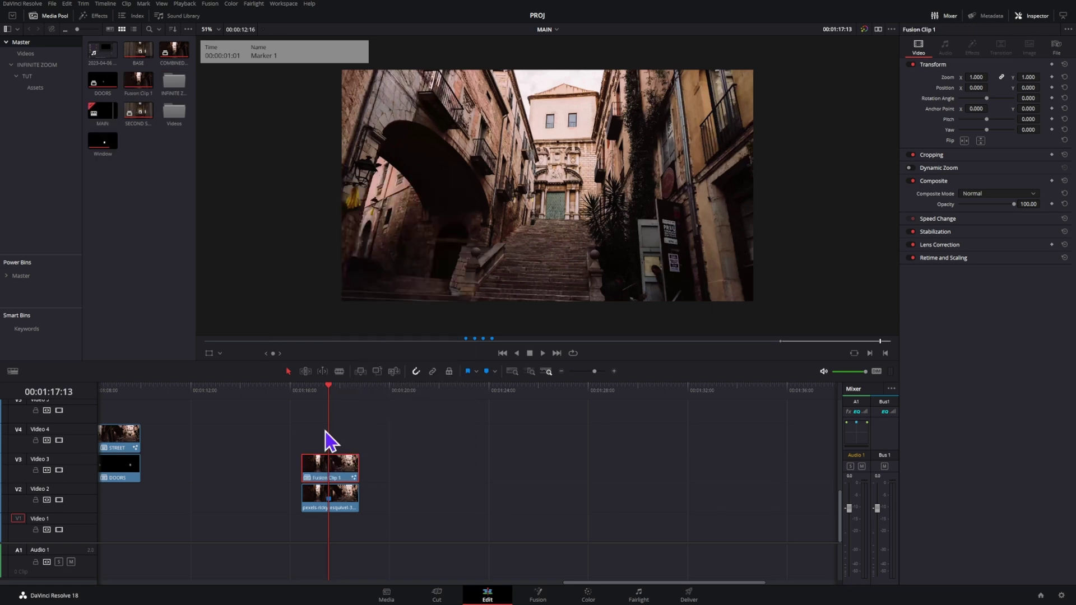
{"action": "left_click", "coordinate": [144, 87]}
{"action": "left_click", "coordinate": [144, 93]}
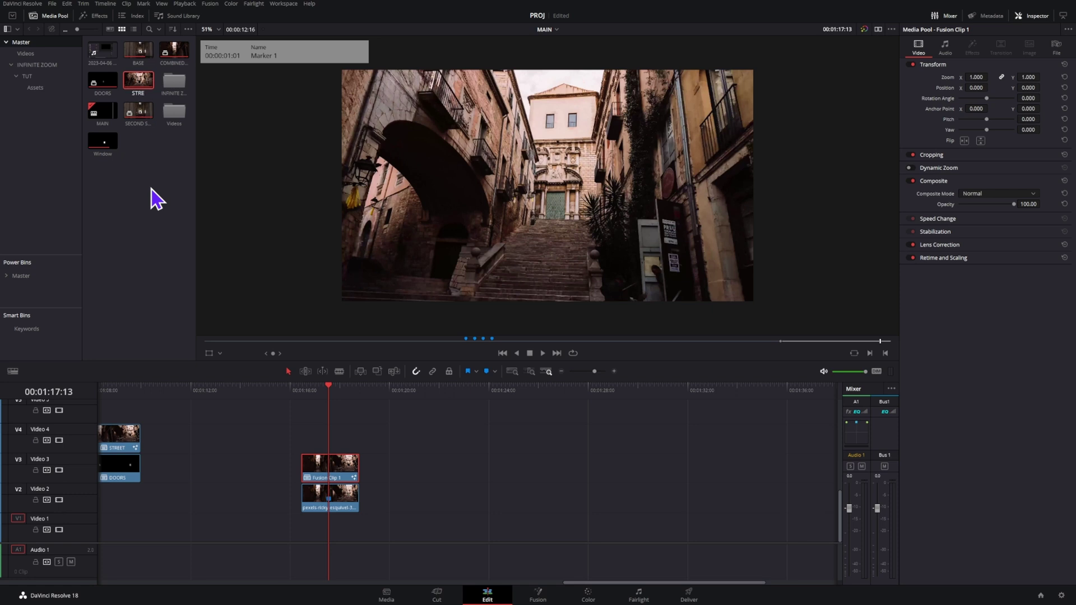
{"action": "left_click", "coordinate": [346, 503]}
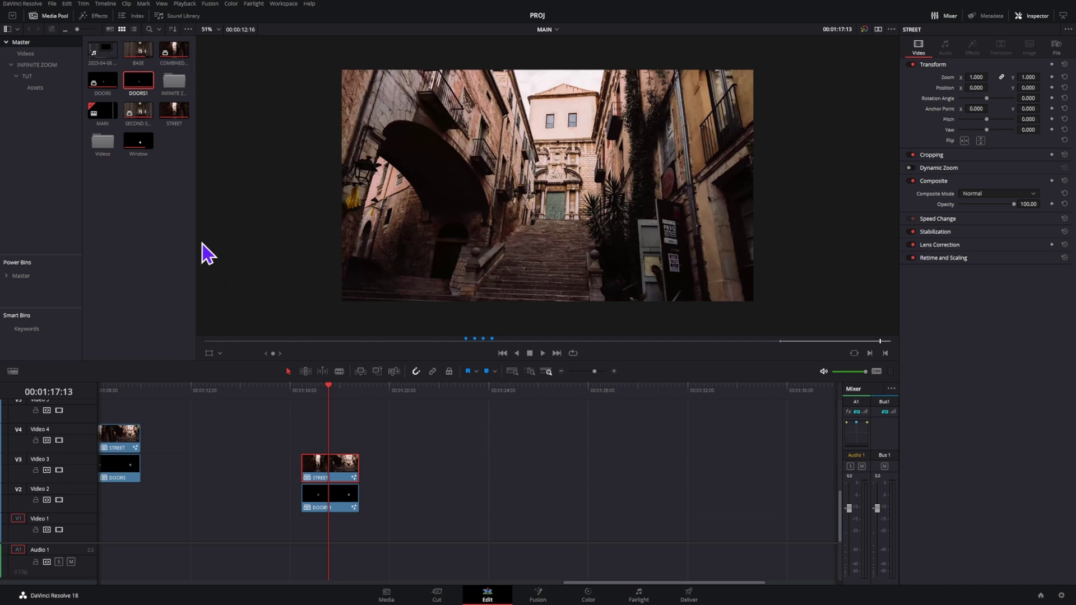
Step: Search the effects for "3D" and apply the 3D Rize - V1 effect to the STREET clip on Video 3
{"action": "left_click", "coordinate": [93, 16]}
{"action": "left_click", "coordinate": [187, 45]}
{"action": "left_click", "coordinate": [90, 17]}
{"action": "left_click", "coordinate": [92, 16]}
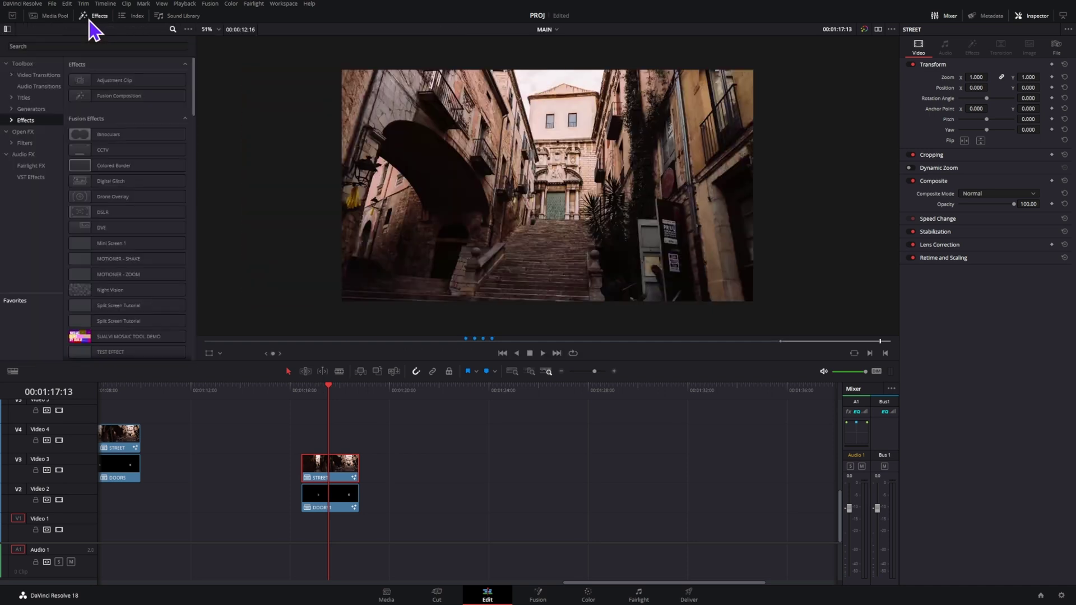
{"action": "left_click", "coordinate": [88, 46]}
{"action": "type", "text": "3D"}
{"action": "left_click_drag", "start_coordinate": [89, 81], "coordinate": [330, 480]}
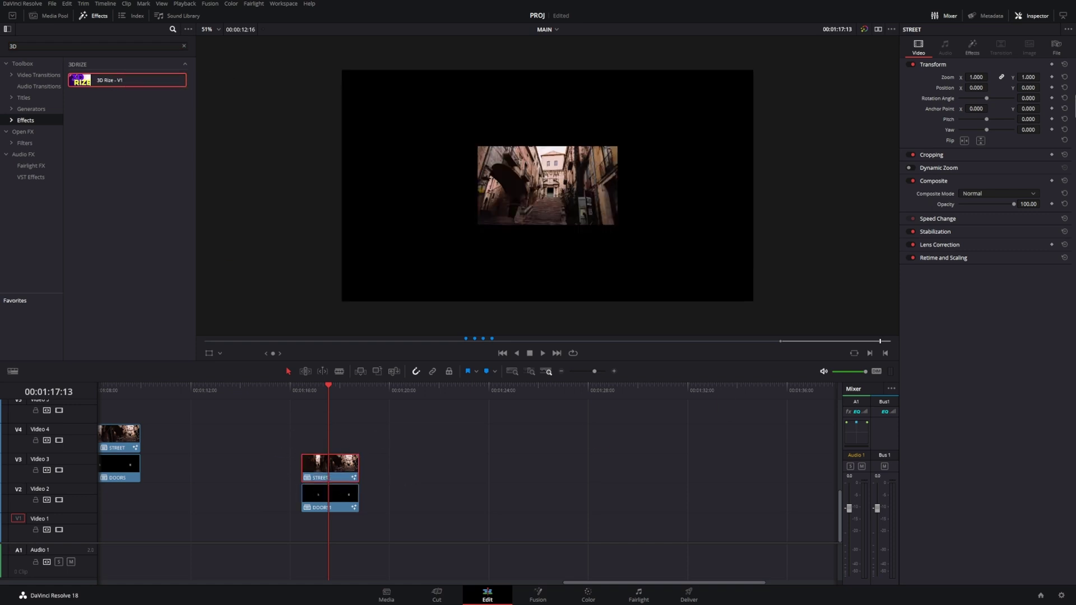
Step: Set the Z value of the STREET clip's 3D Rize Position & Distance to 1.321
{"action": "left_click", "coordinate": [974, 46]}
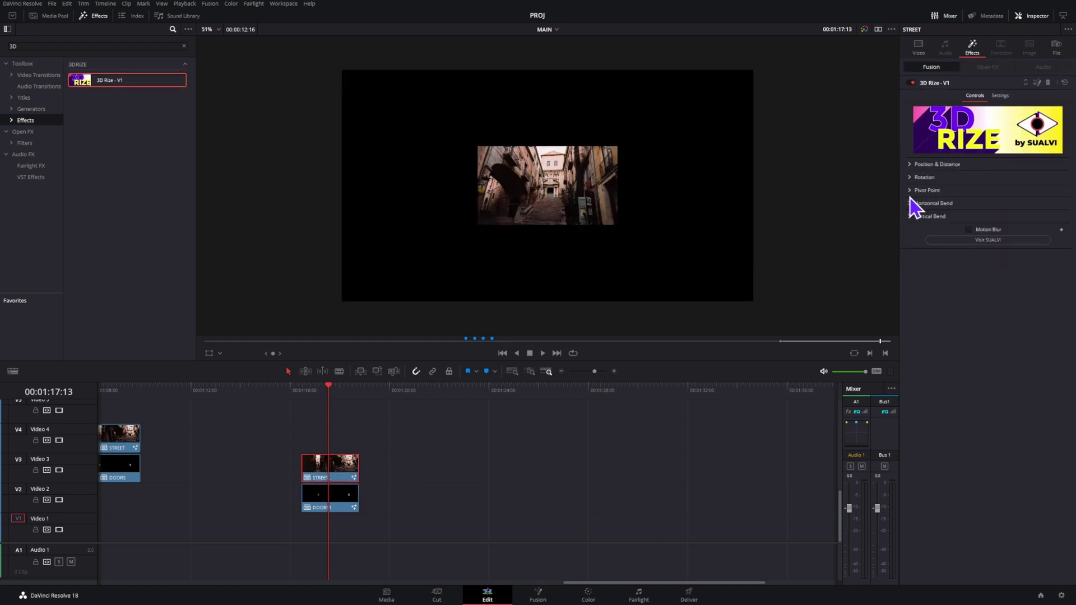
{"action": "left_click", "coordinate": [924, 191]}
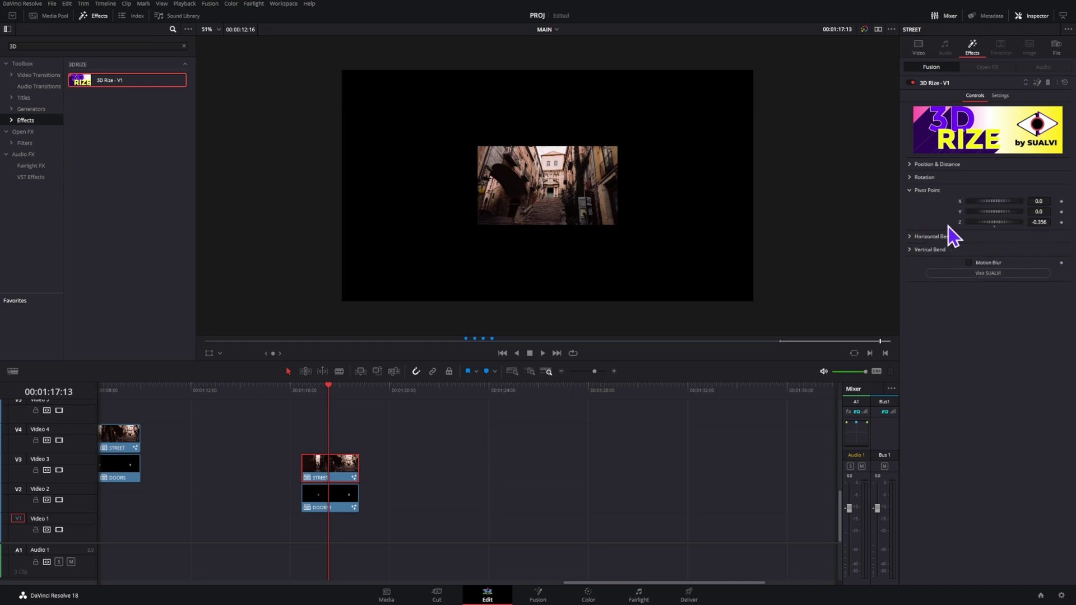
{"action": "left_click", "coordinate": [909, 190]}
{"action": "left_click", "coordinate": [911, 191]}
{"action": "left_click", "coordinate": [915, 190]}
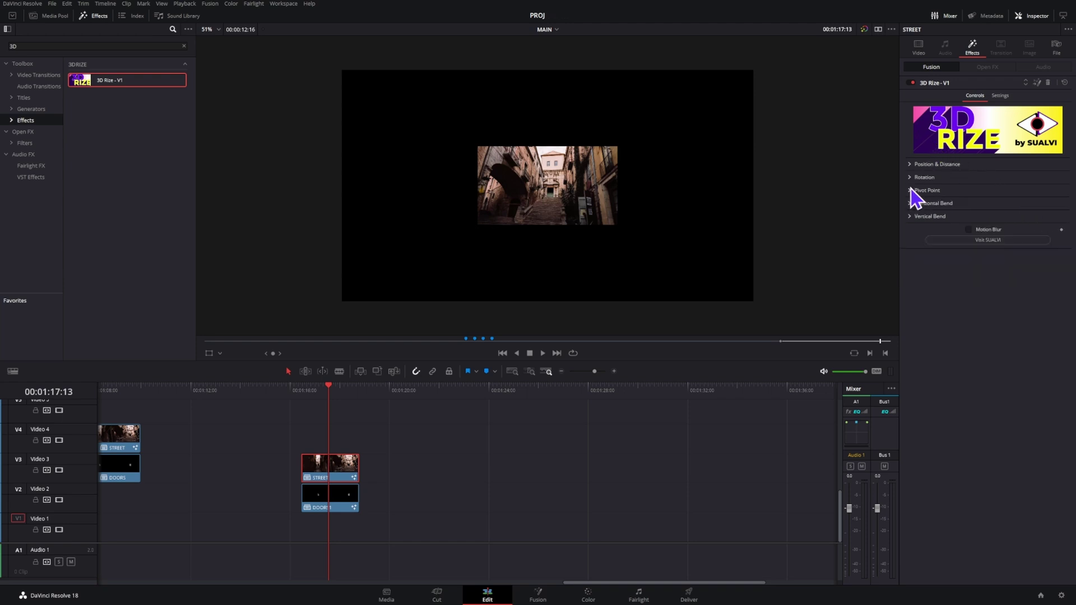
{"action": "left_click", "coordinate": [915, 164]}
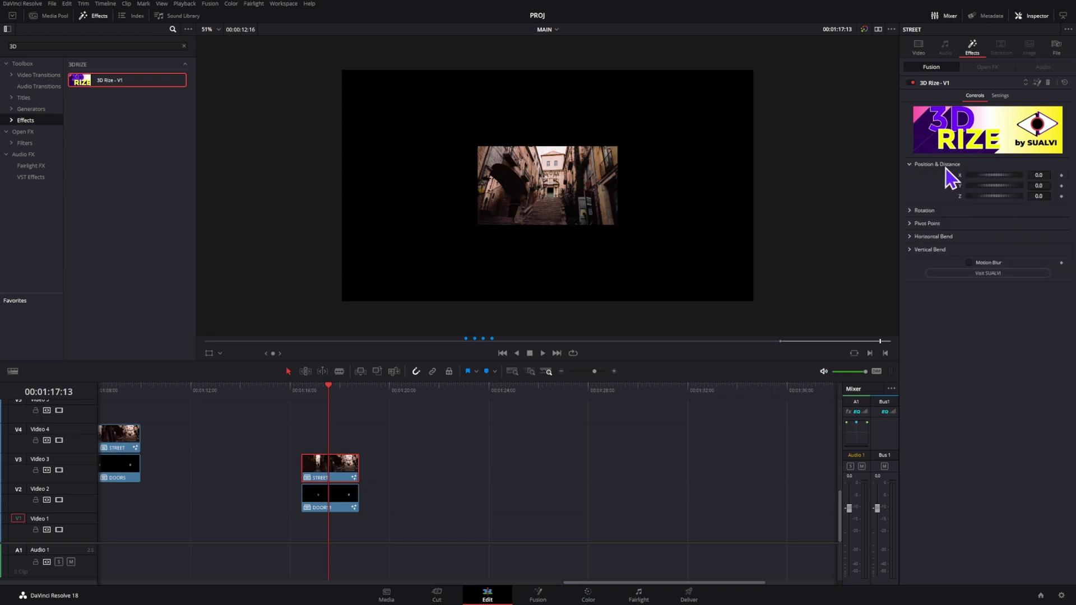
{"action": "left_click", "coordinate": [1034, 195]}
{"action": "type", "text": "1.321"}
{"action": "key", "text": "Tab"}
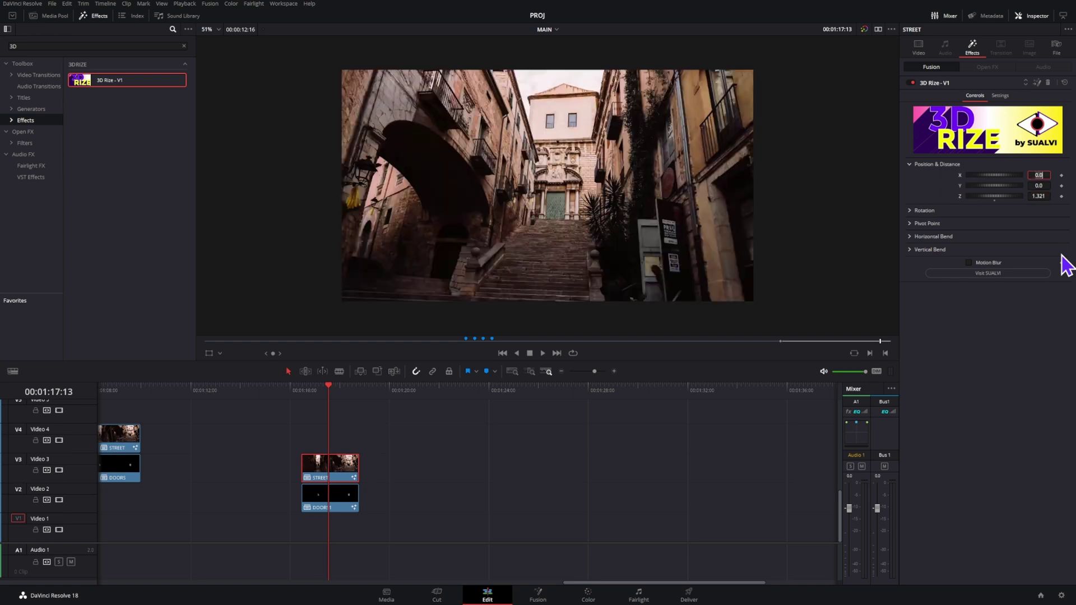
Step: Add keyframes for 3D Rize position X, Y and Z at 00:01:17:13 and expand the Rotation settings
{"action": "left_click", "coordinate": [1024, 392]}
{"action": "left_click", "coordinate": [1061, 185]}
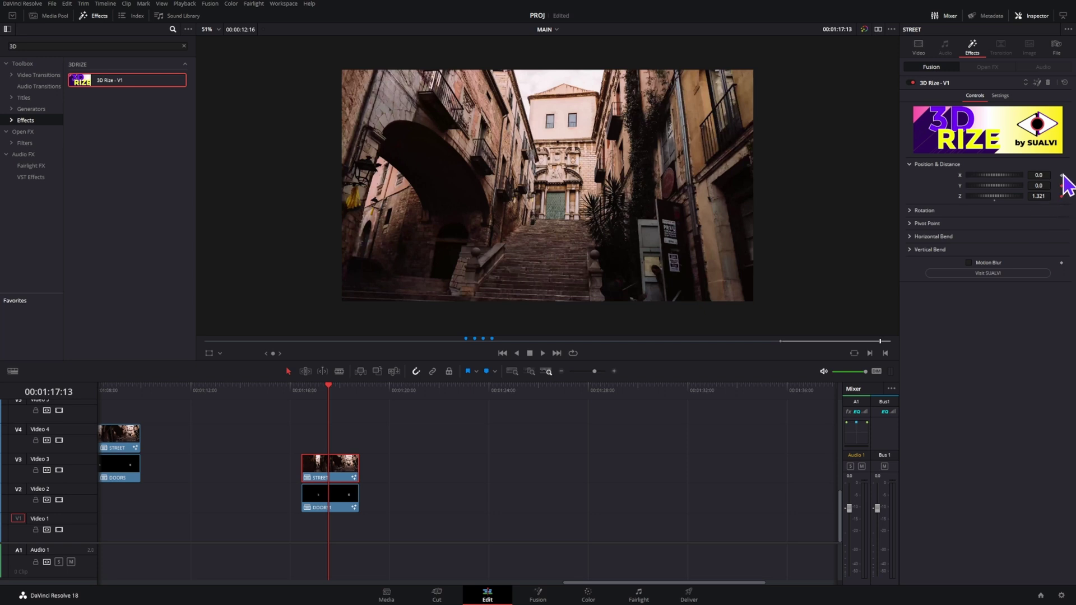
{"action": "left_click", "coordinate": [1062, 175]}
{"action": "left_click", "coordinate": [911, 212]}
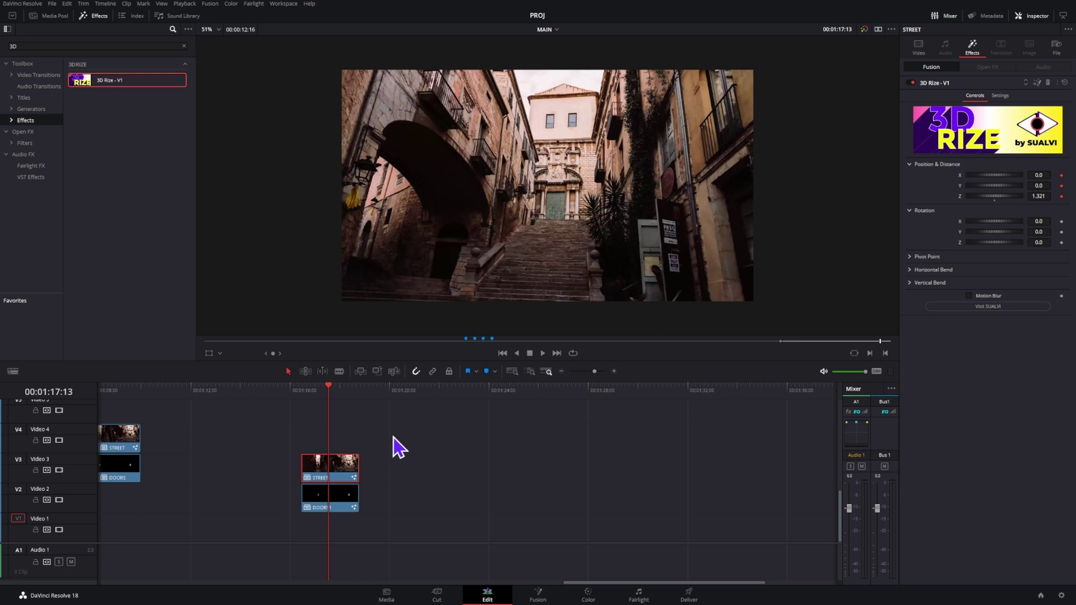
Step: At 00:01:18:12, set the 3D Rize position to X -0.0318, Y 0.0778 and Z 1.915 to zoom through the door opening
{"action": "left_click", "coordinate": [351, 390]}
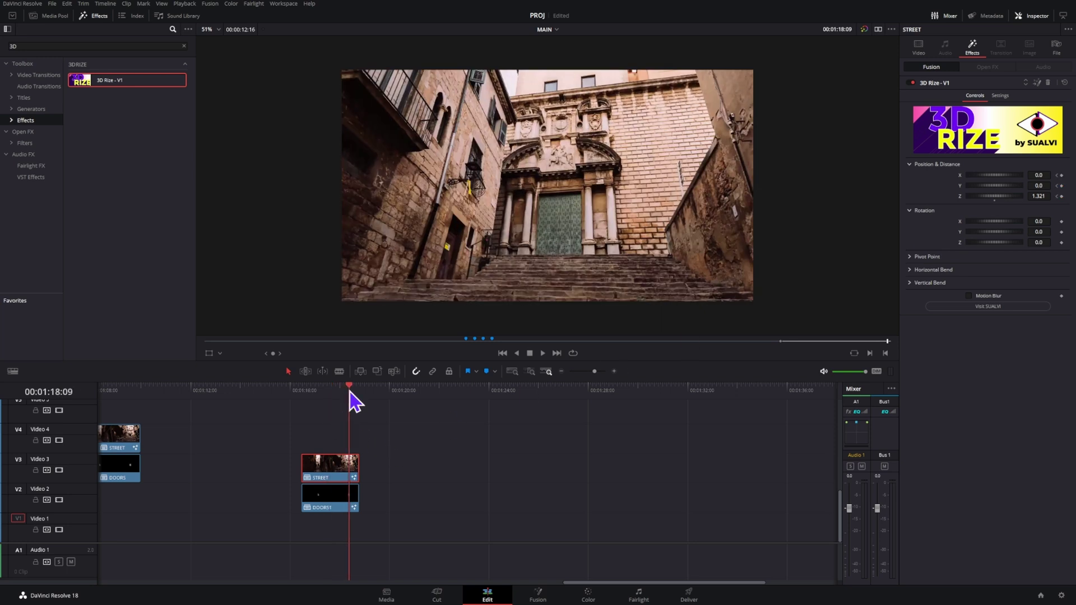
{"action": "left_click_drag", "start_coordinate": [352, 391], "coordinate": [351, 391]}
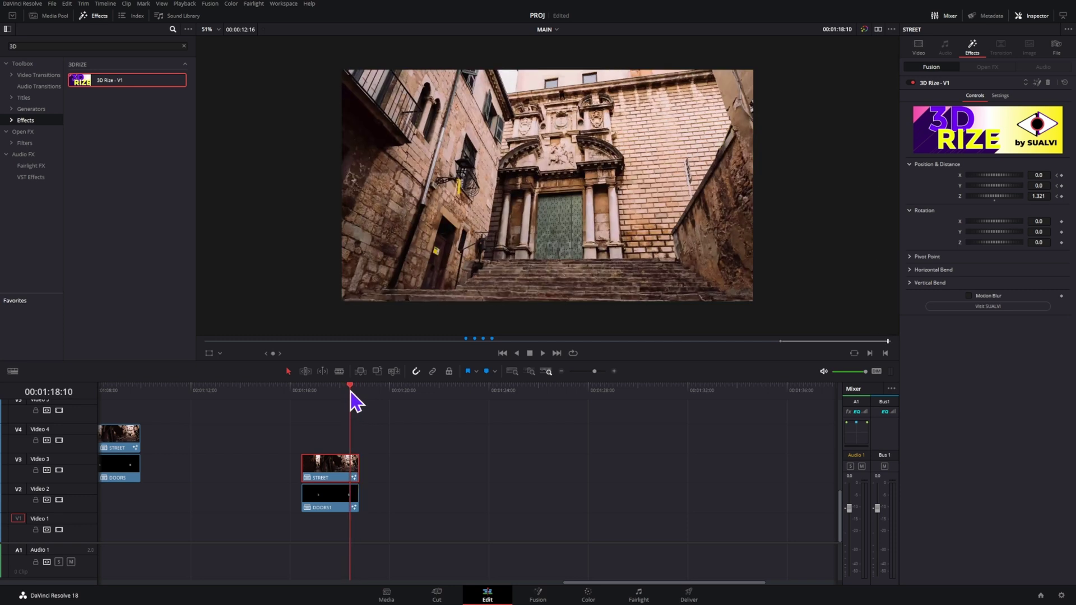
{"action": "key", "text": "Right"}
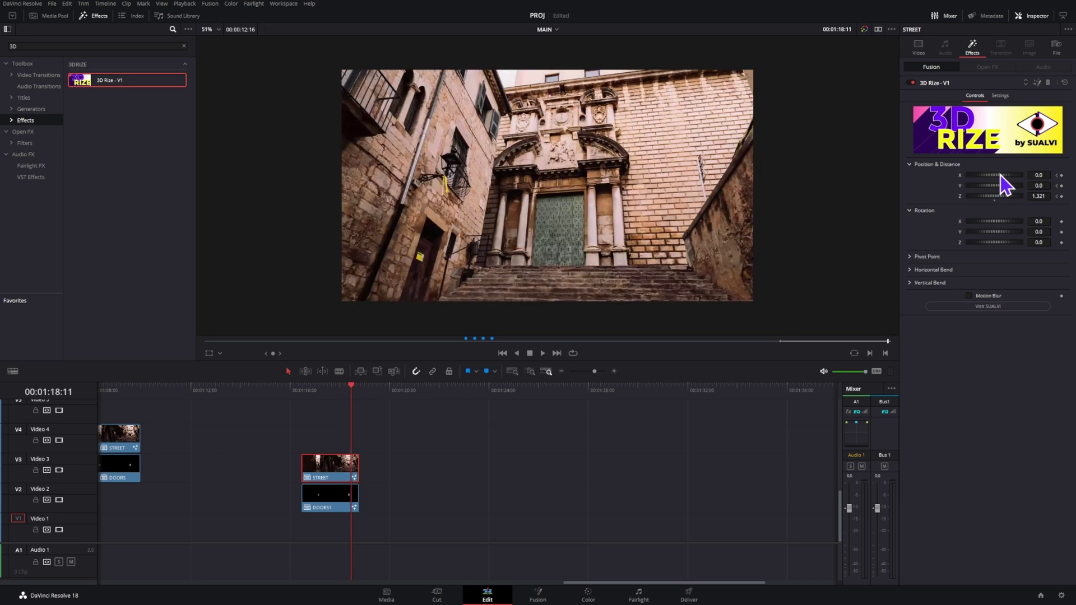
{"action": "key", "text": "Right"}
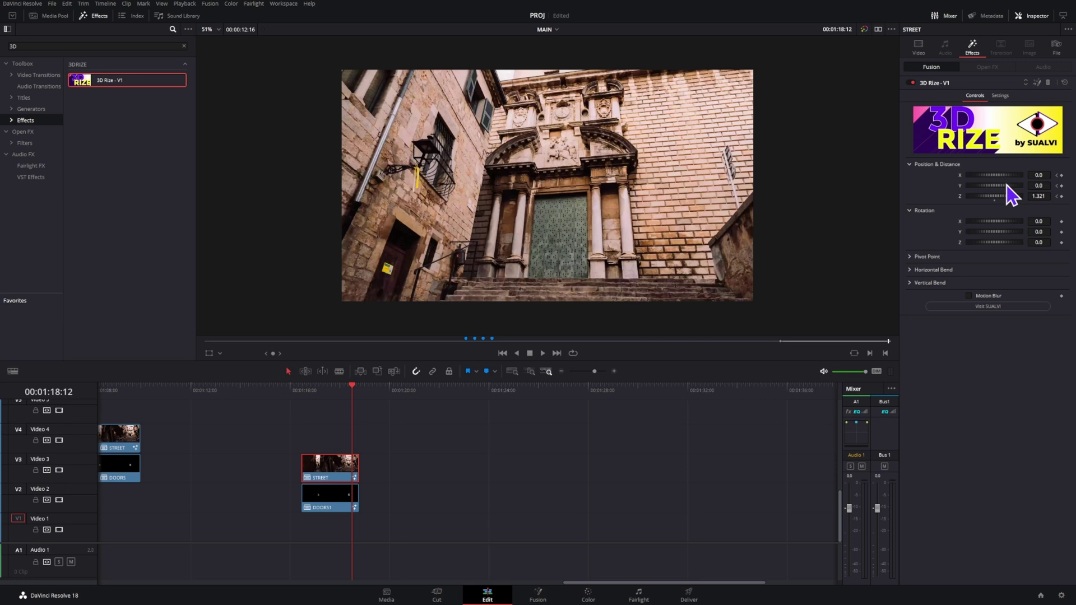
{"action": "mouse_move", "coordinate": [1038, 196]}
{"action": "left_mouse_down"}
{"action": "mouse_move", "coordinate": [1072, 196]}
{"action": "mouse_move", "coordinate": [1026, 185]}
{"action": "mouse_move", "coordinate": [1030, 174]}
{"action": "mouse_move", "coordinate": [1047, 195]}
{"action": "left_mouse_up"}
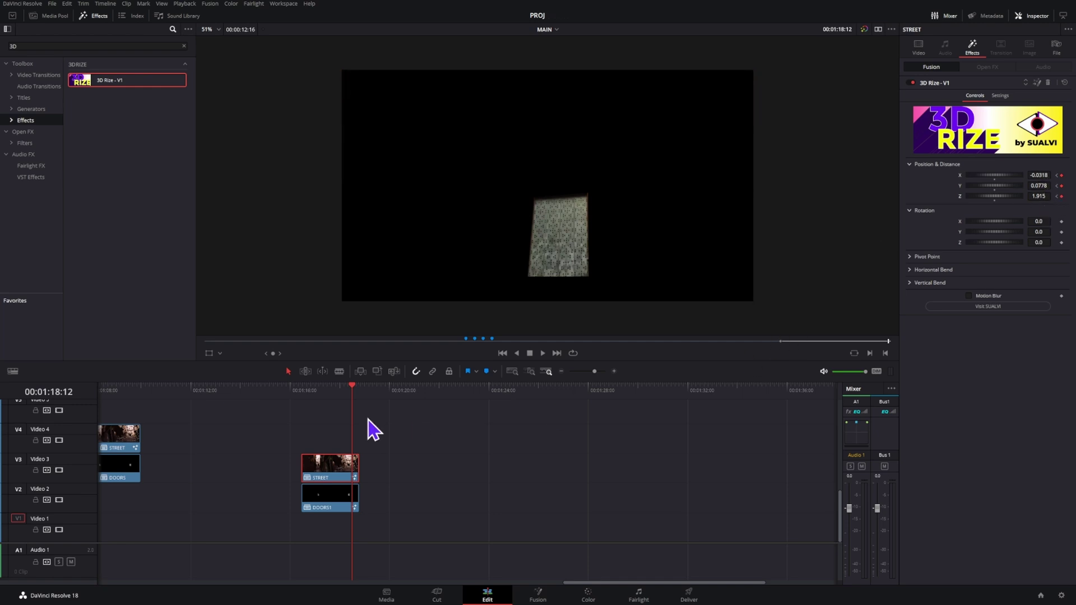
Step: Step back frame by frame from 00:01:18:12 to check how the street layer zooms around the door
{"action": "key", "text": "Left"}
{"action": "key", "text": "Left"}
{"action": "key", "text": "Left"}
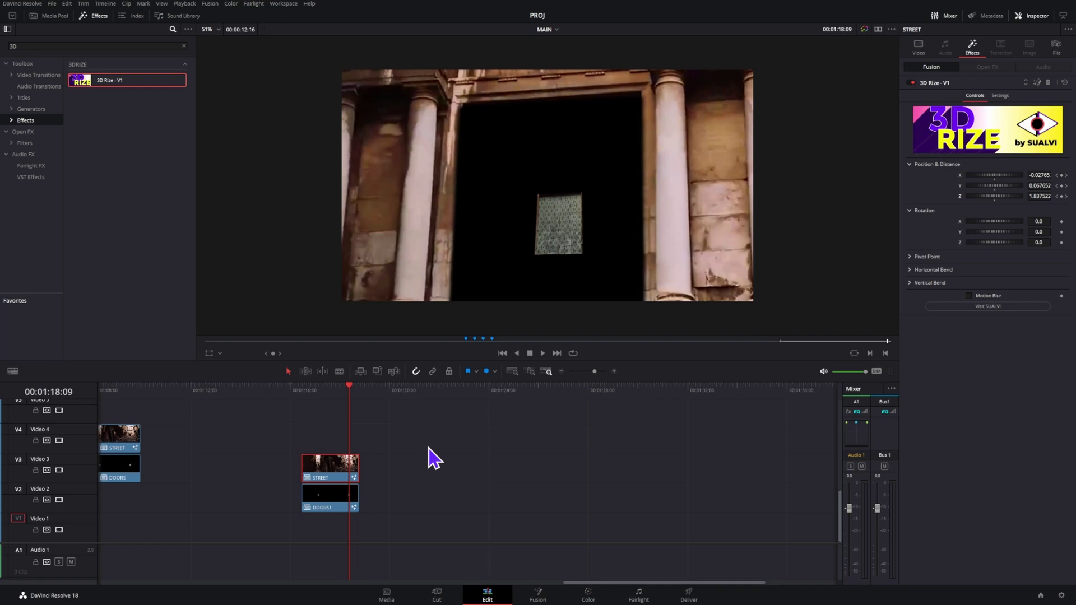
{"action": "key", "text": "Left"}
{"action": "key", "text": "Left"}
{"action": "key", "text": "Left"}
{"action": "key", "text": "Left"}
{"action": "key", "text": "Left"}
{"action": "key", "text": "Left"}
{"action": "key", "text": "Left"}
{"action": "key", "text": "Left"}
{"action": "key", "text": "Left"}
{"action": "key", "text": "Left"}
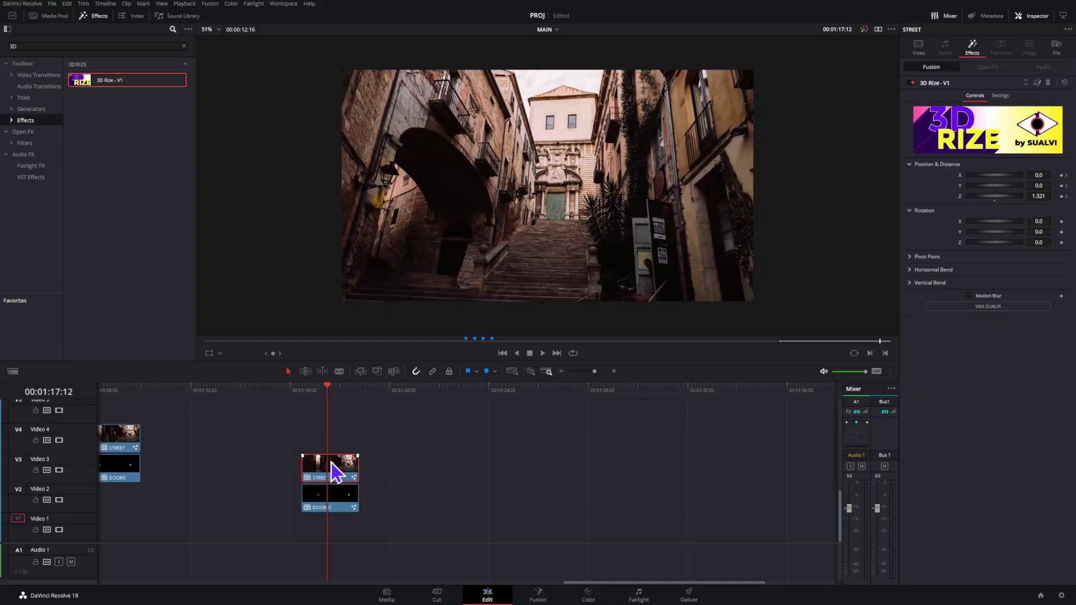
Step: Paste only the STREET clip's Fusion effects onto the DOORS1 clip and play the zoom
{"action": "left_click", "coordinate": [337, 496]}
{"action": "key", "text": "alt+v"}
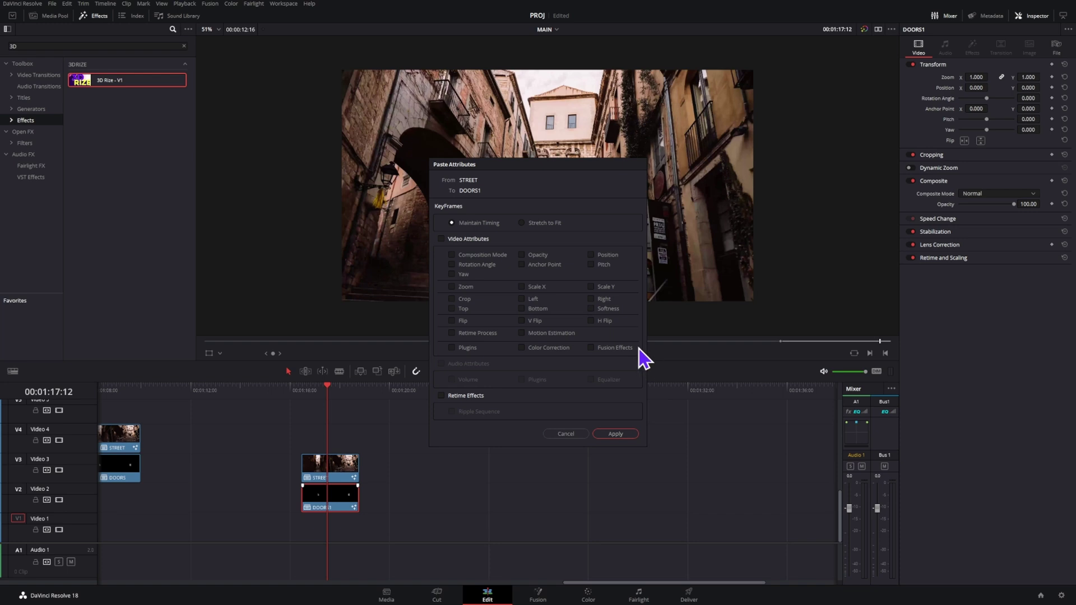
{"action": "left_click", "coordinate": [615, 434]}
{"action": "key", "text": "space"}
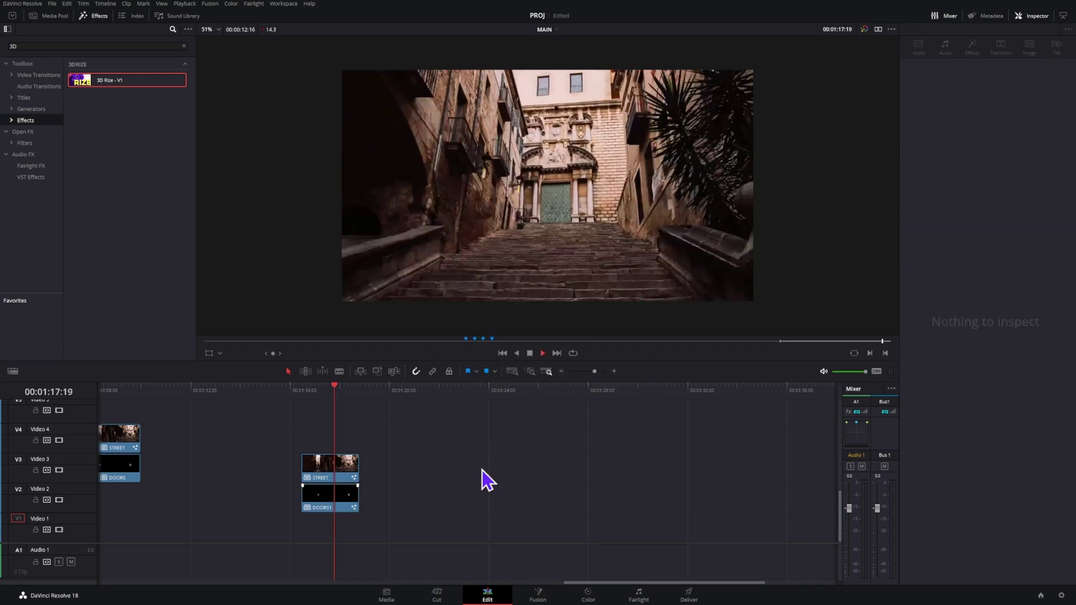
{"action": "key", "text": "space"}
Step: Open the STREET clip's 3D Rize effect in Fusion and show its X, Y and Z Offset curves fitted in the Spline editor
{"action": "left_click_drag", "start_coordinate": [352, 397], "coordinate": [331, 395]}
{"action": "left_click", "coordinate": [335, 470]}
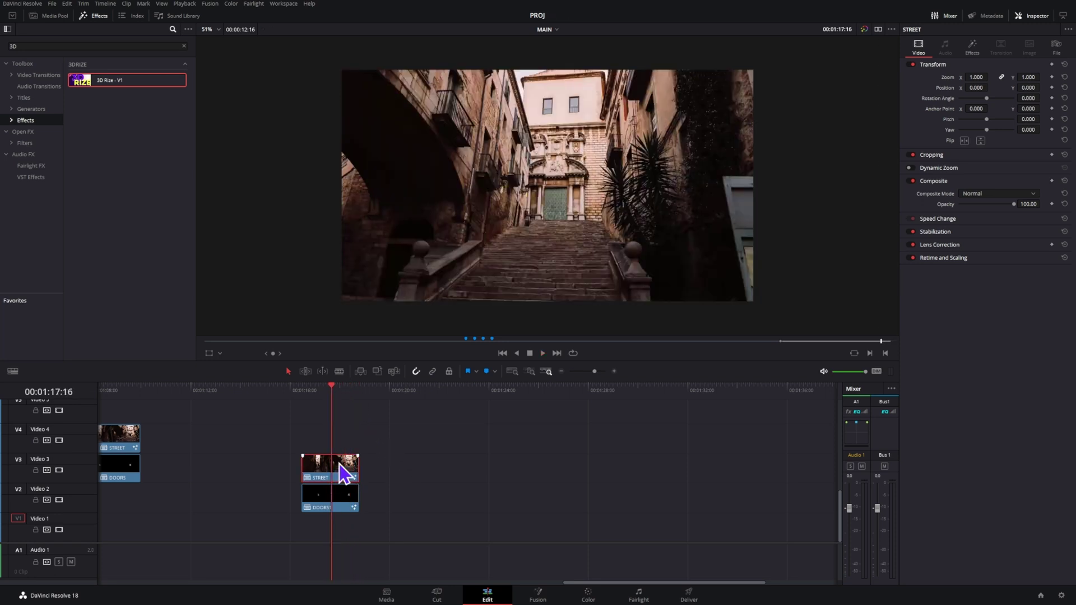
{"action": "left_click", "coordinate": [975, 49]}
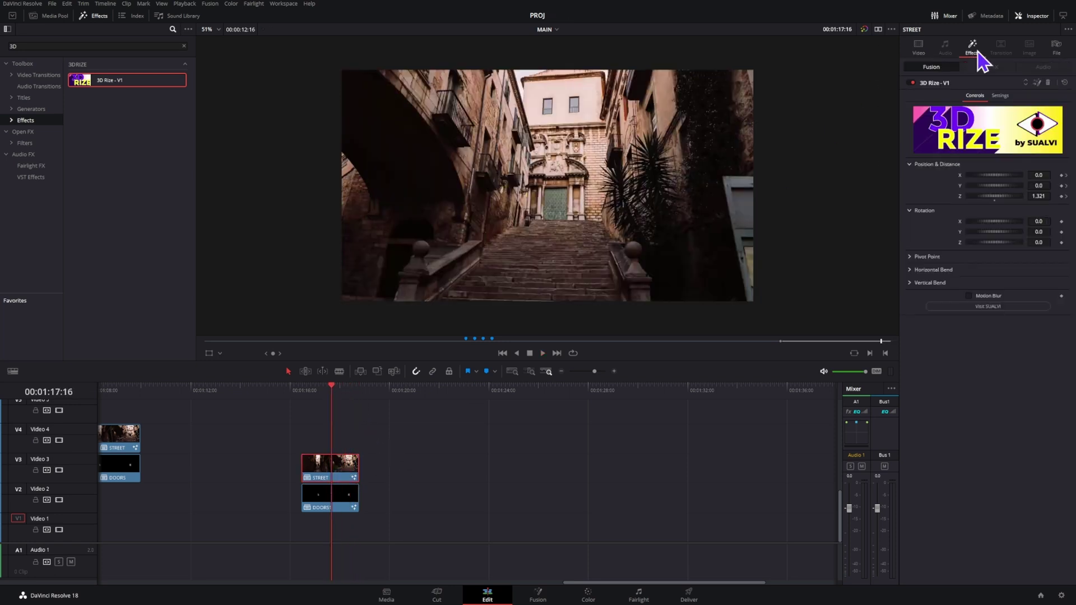
{"action": "left_click", "coordinate": [1038, 82]}
{"action": "left_click", "coordinate": [250, 475]}
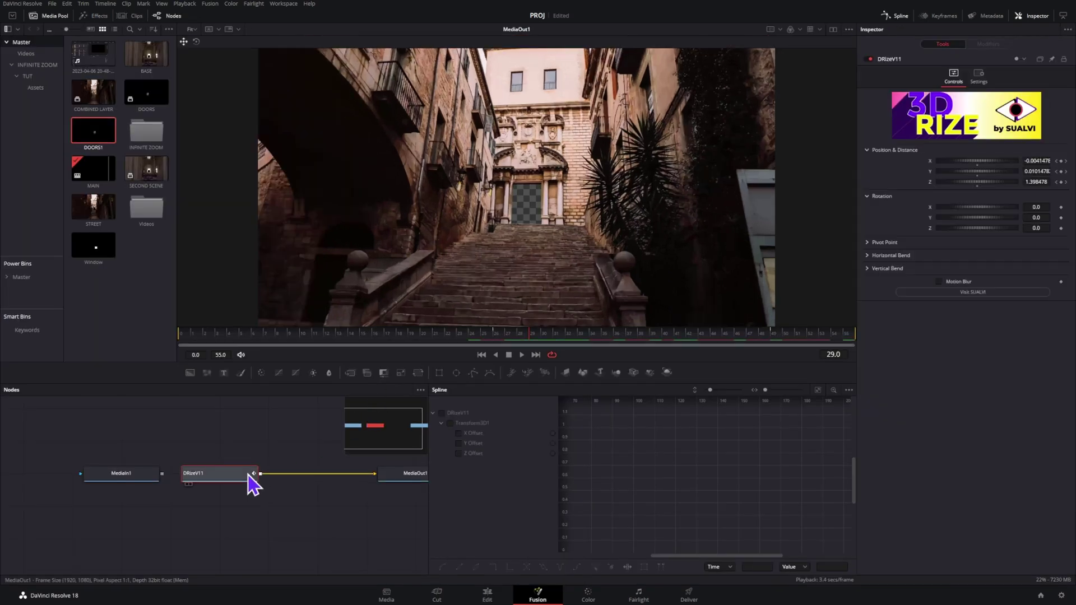
{"action": "left_click", "coordinate": [471, 416]}
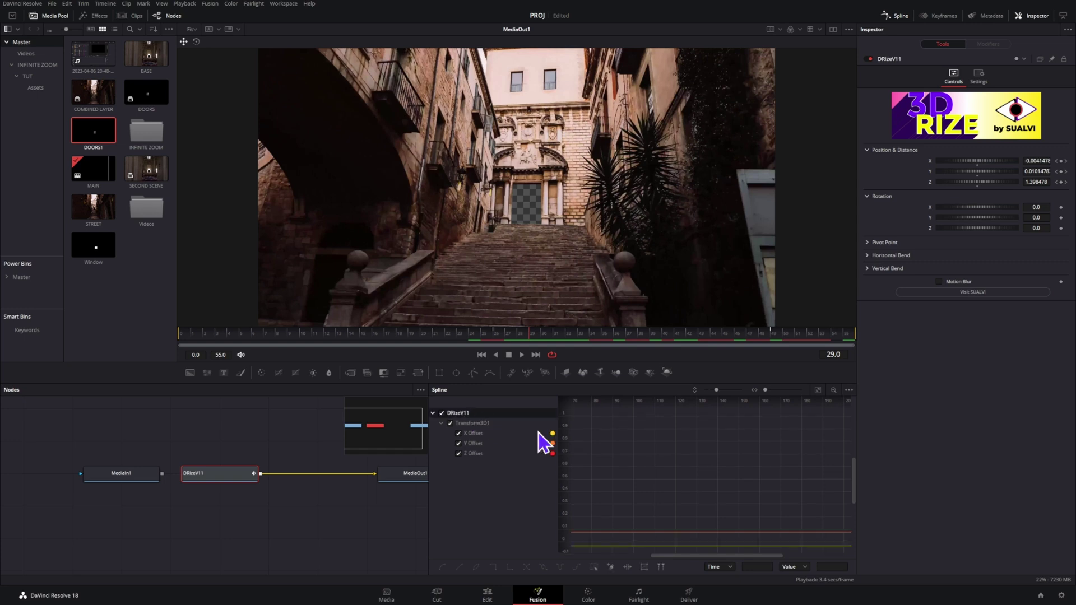
{"action": "left_click", "coordinate": [816, 391]}
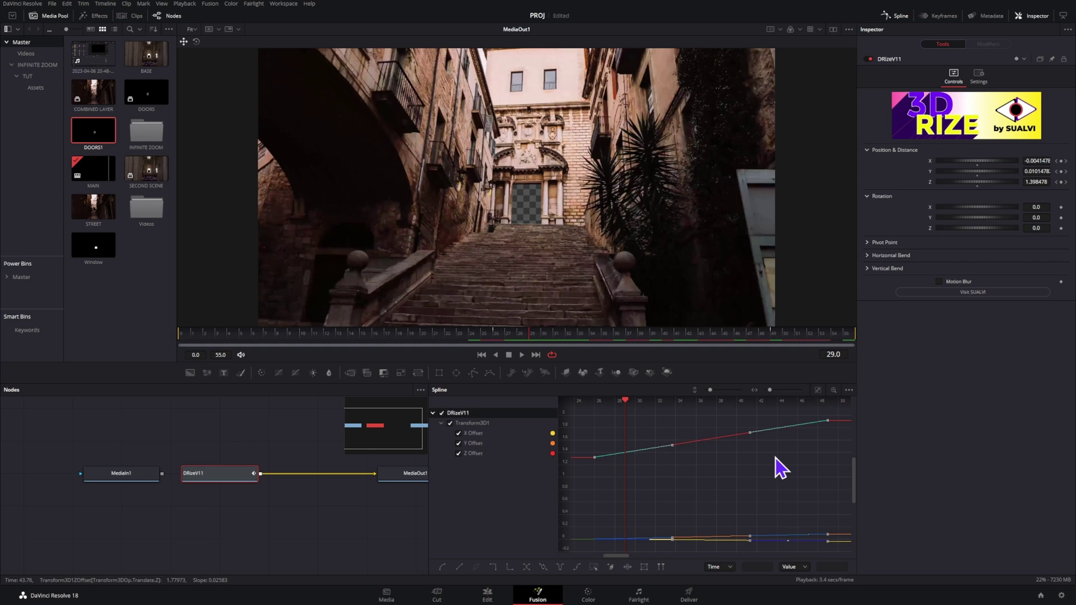
Step: Smooth the offset keyframes with Ease In 62.8 and Ease Out 52.4, play the animation, and close the Spline editor
{"action": "key", "text": "f"}
{"action": "key", "text": "t"}
{"action": "left_click_drag", "start_coordinate": [762, 402], "coordinate": [845, 401]}
{"action": "key", "text": "space"}
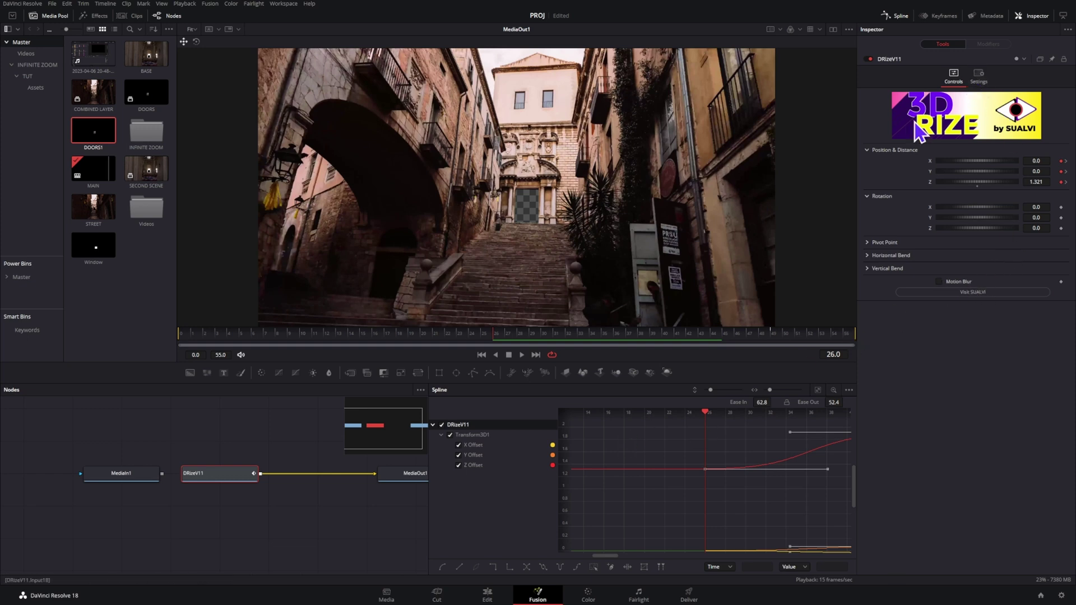
{"action": "left_click", "coordinate": [900, 22]}
Step: Back on the Edit page, paste the eased STREET Fusion effects onto the DOORS1 clip and play both layers
{"action": "left_click", "coordinate": [502, 591]}
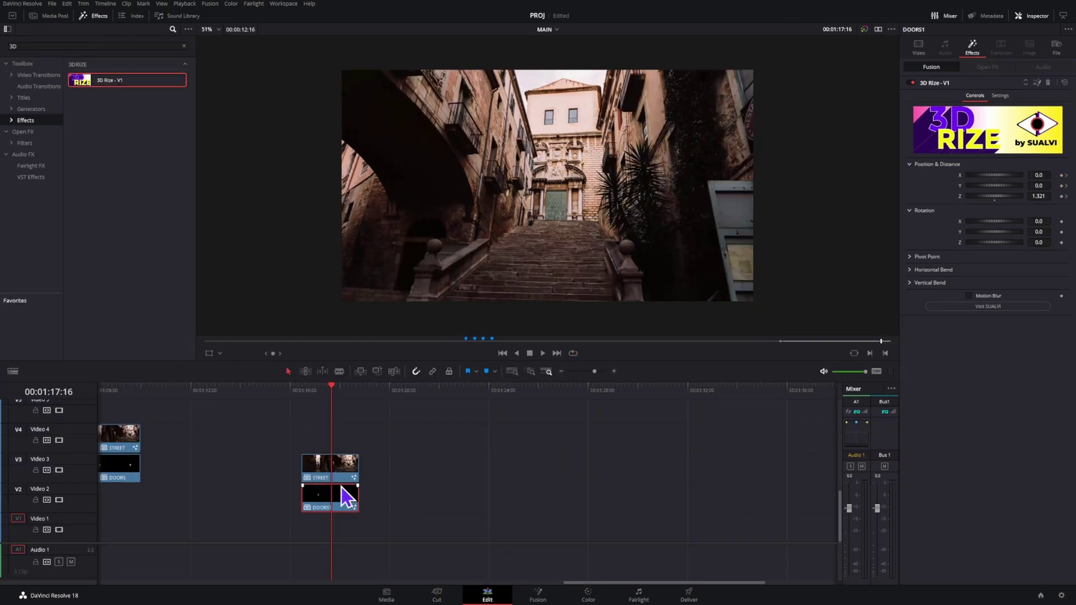
{"action": "key", "text": "alt+v"}
{"action": "left_click", "coordinate": [589, 348]}
{"action": "left_click", "coordinate": [626, 432]}
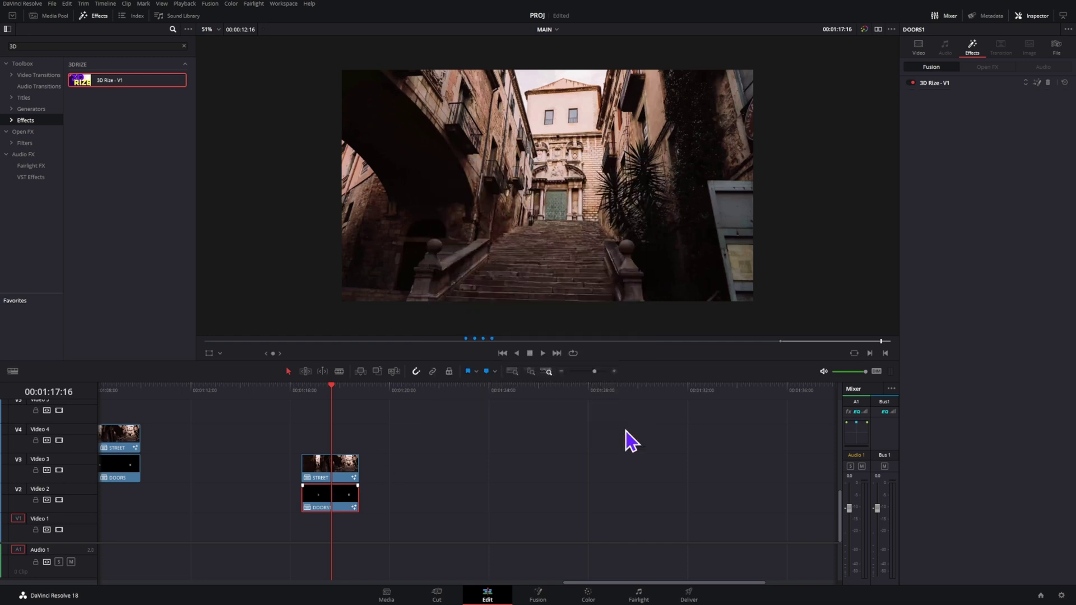
{"action": "key", "text": "space"}
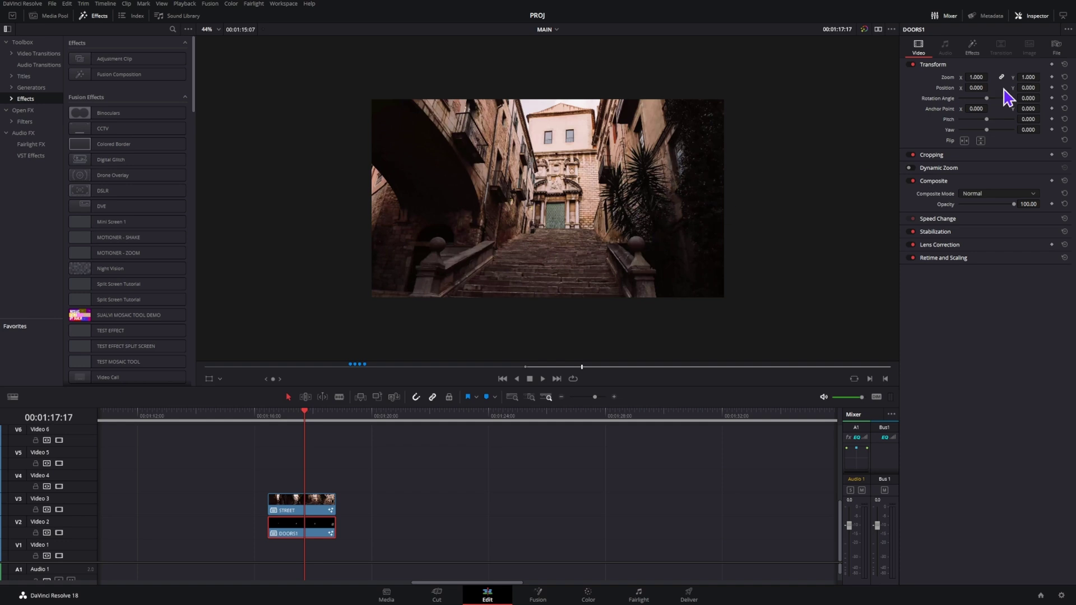
Step: Try animating the DOORS1 clip's Position X with a keyframe at 00:01:17:19 and about -533 at 00:01:18:12, and play it
{"action": "left_click_drag", "start_coordinate": [977, 87], "coordinate": [986, 88]}
{"action": "left_click", "coordinate": [1052, 87]}
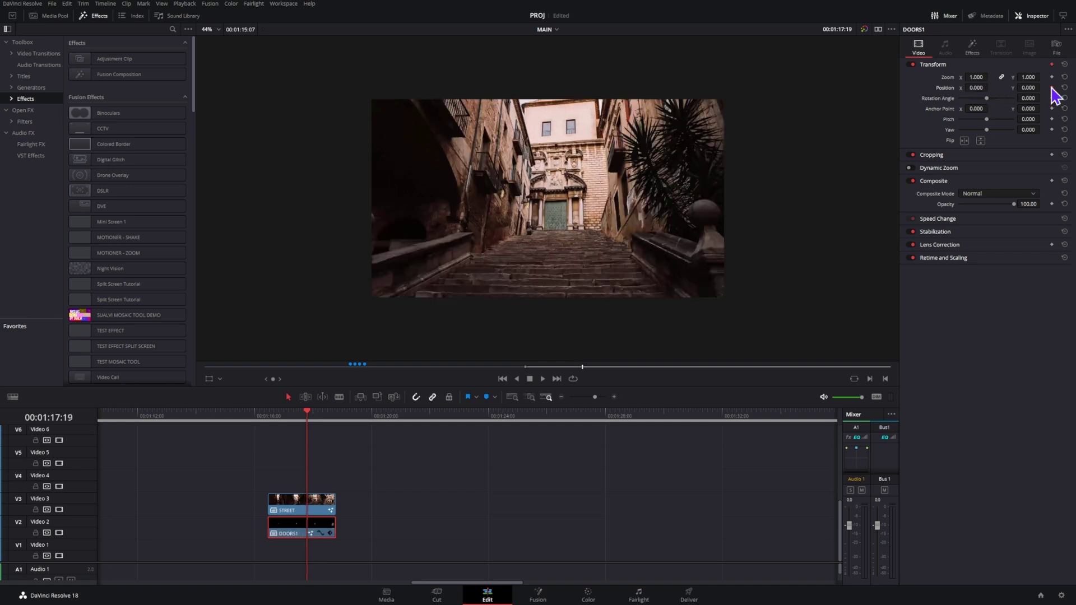
{"action": "key", "text": "space"}
{"action": "left_click_drag", "start_coordinate": [325, 418], "coordinate": [328, 417]}
{"action": "left_click_drag", "start_coordinate": [965, 88], "coordinate": [841, 87]}
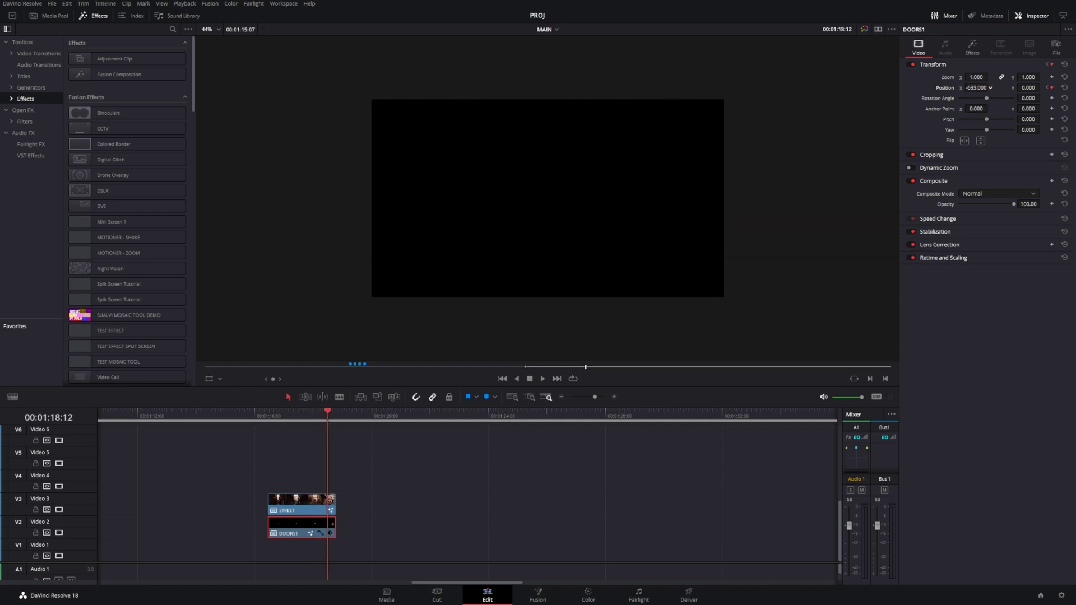
{"action": "key", "text": "space"}
{"action": "left_click", "coordinate": [307, 419]}
{"action": "left_click", "coordinate": [307, 416]}
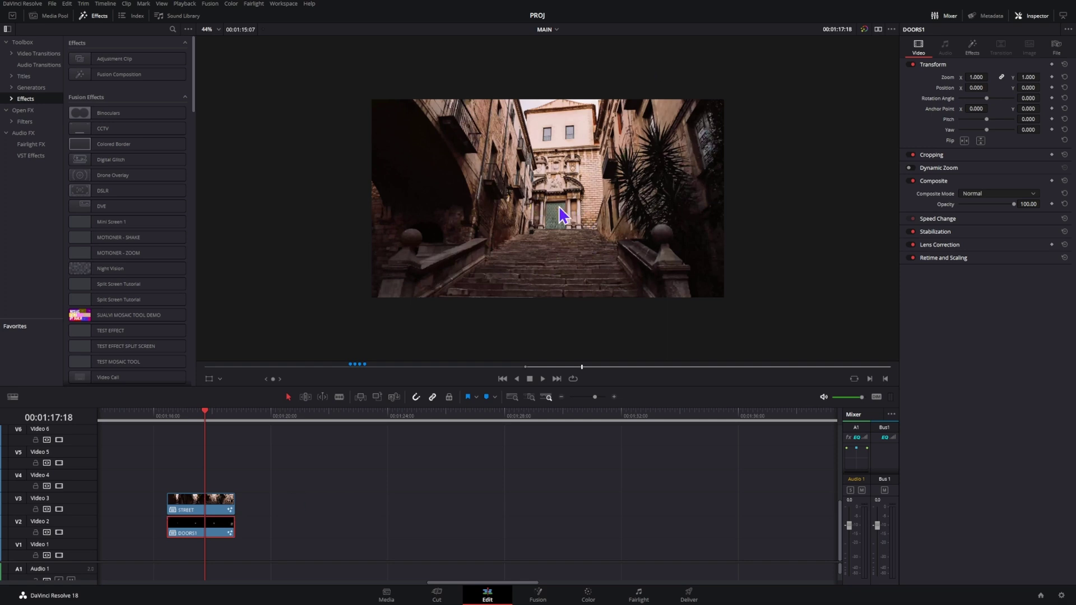
Step: Open the DOORS1 clip in its own timeline, copy the source video clip inside it, and return to the MAIN timeline
{"action": "right_click", "coordinate": [208, 535]}
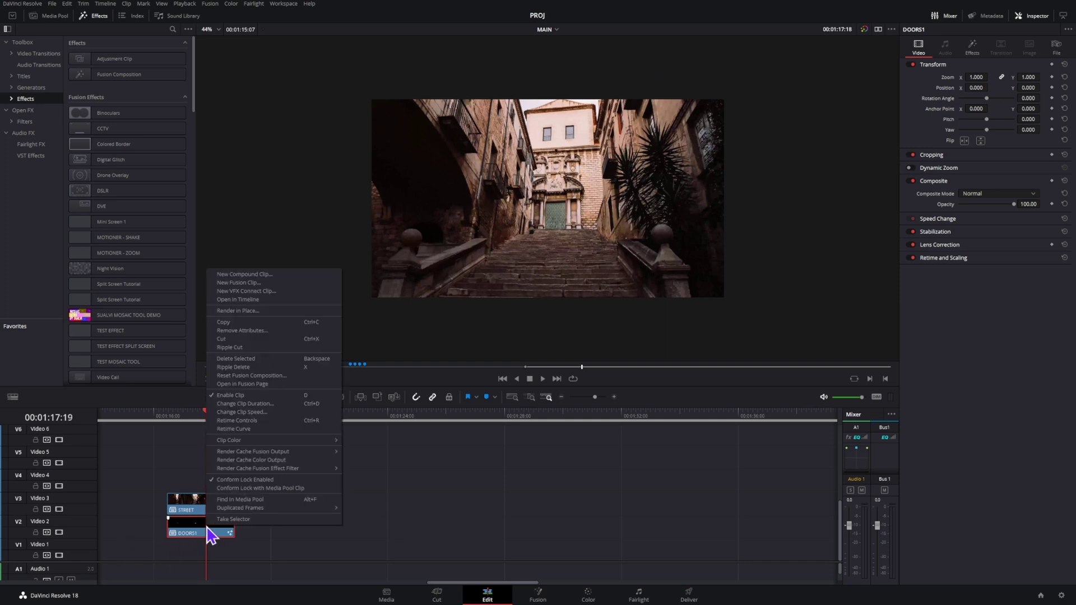
{"action": "left_click", "coordinate": [306, 301]}
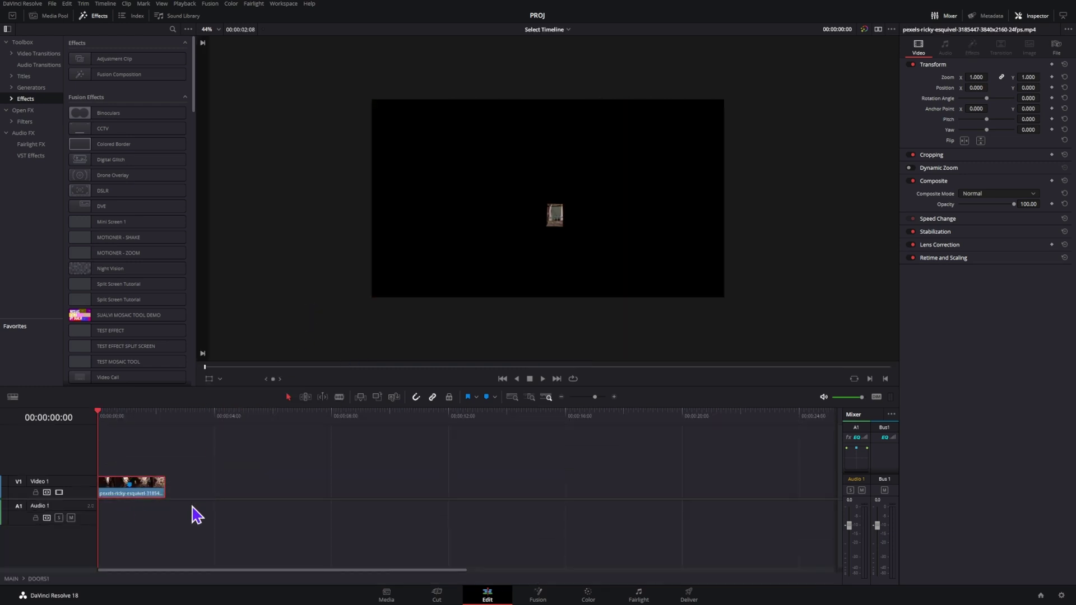
{"action": "left_click", "coordinate": [12, 580]}
Step: Move DOORS1 earlier on Video 2, disable it, and place the copied source clip directly beneath the STREET clip
{"action": "left_click", "coordinate": [482, 532]}
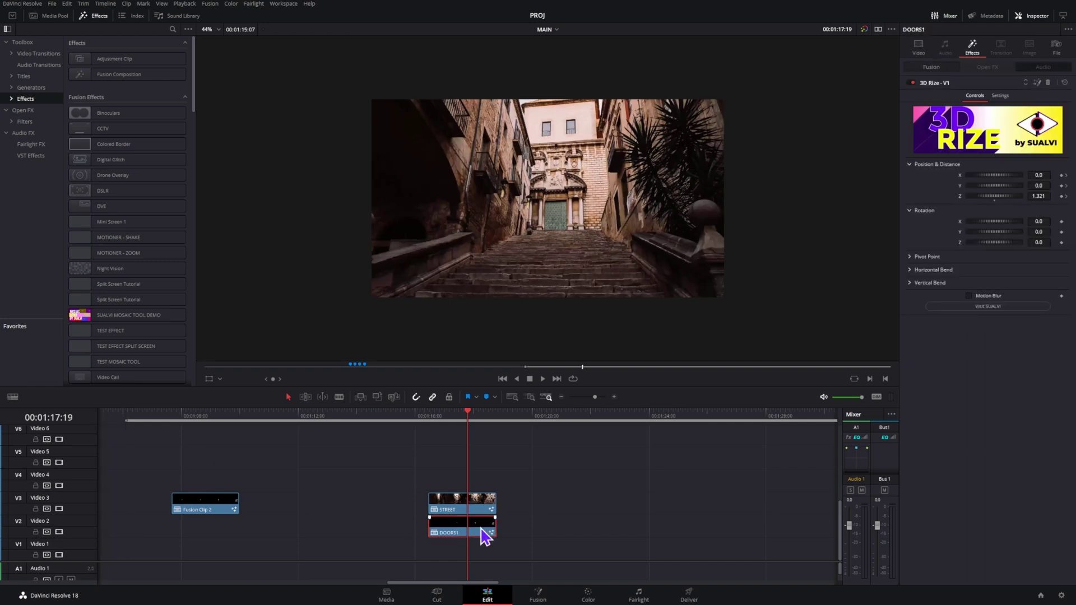
{"action": "left_click_drag", "start_coordinate": [467, 533], "coordinate": [353, 533]}
{"action": "left_click", "coordinate": [446, 537]}
{"action": "key", "text": "ctrl+v"}
{"action": "left_click_drag", "start_coordinate": [169, 556], "coordinate": [460, 532]}
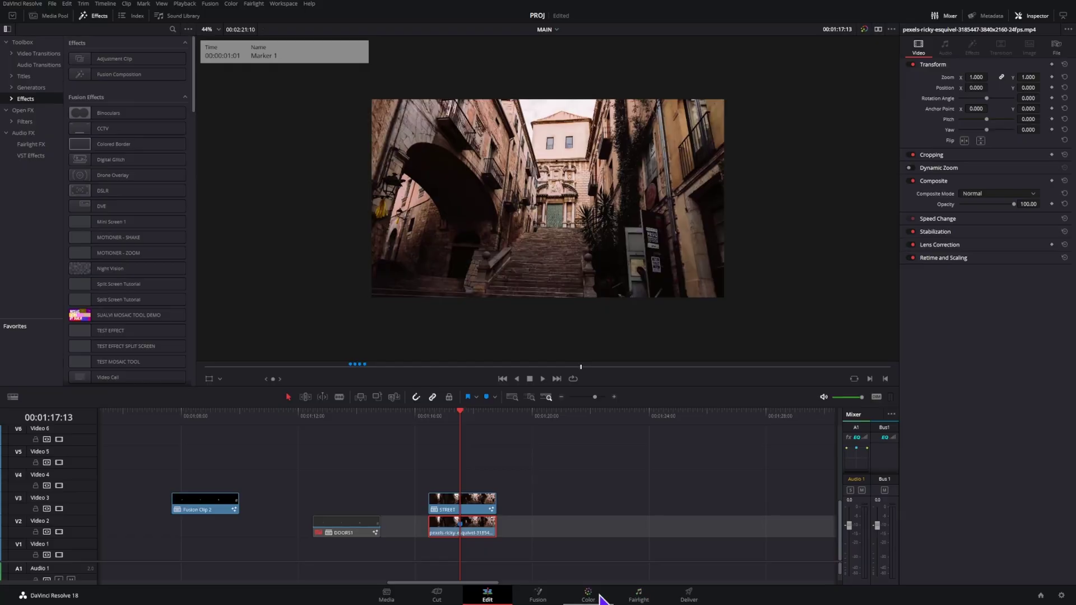
Step: Disable the STREET clip and bring up the masked door clip beneath it on the Color page
{"action": "left_click", "coordinate": [595, 594]}
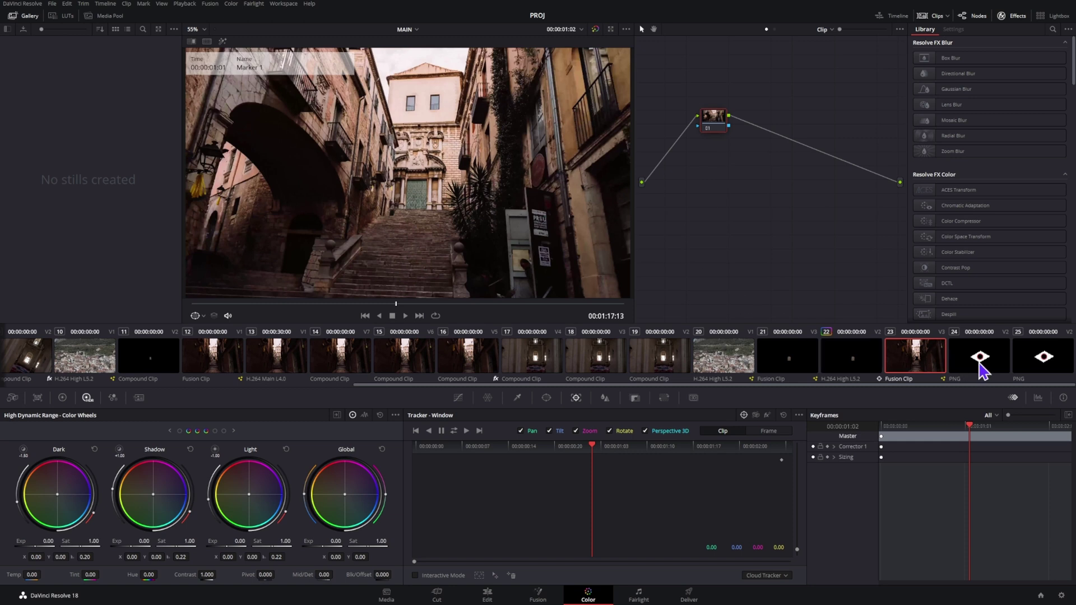
{"action": "left_click", "coordinate": [487, 594]}
{"action": "left_click", "coordinate": [452, 504]}
{"action": "left_click", "coordinate": [588, 594]}
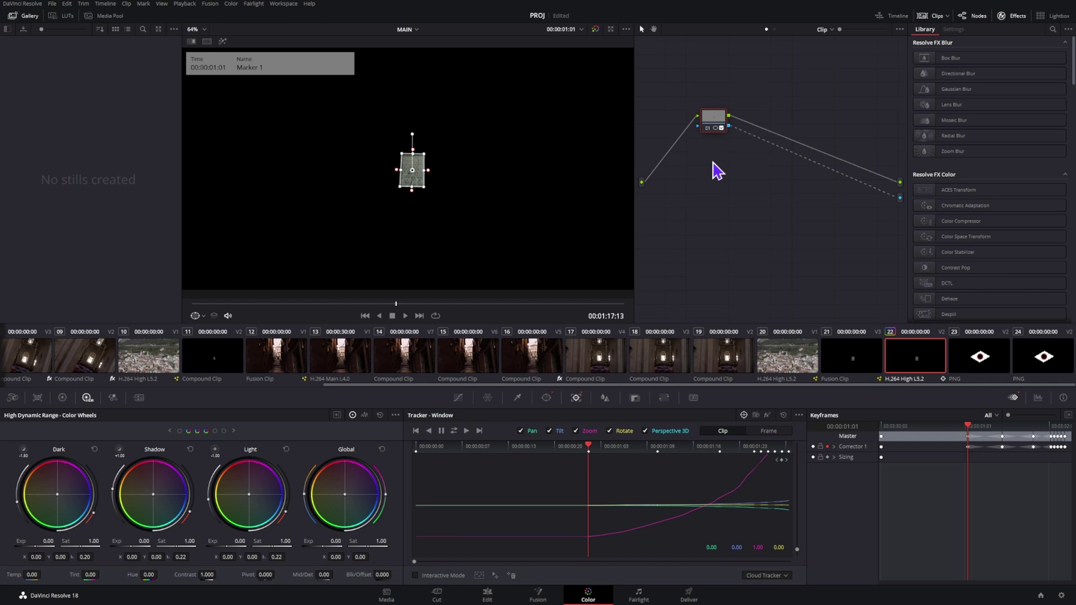
Step: Add a serial node connected to the alpha output and draw a closed curve window around the left half of the door
{"action": "key", "text": "alt+s"}
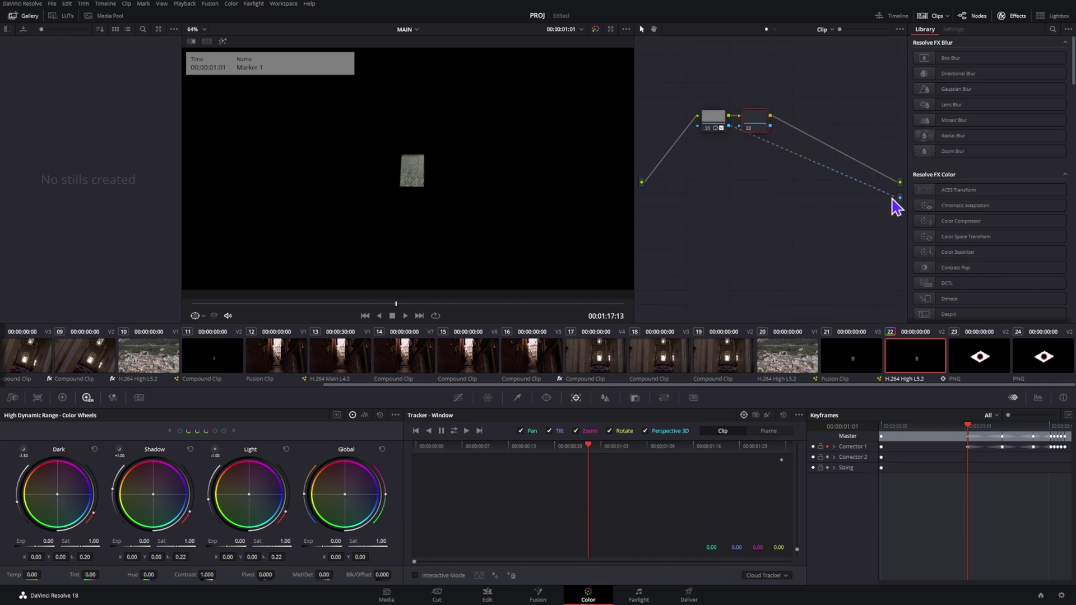
{"action": "left_click_drag", "start_coordinate": [770, 125], "coordinate": [901, 198]}
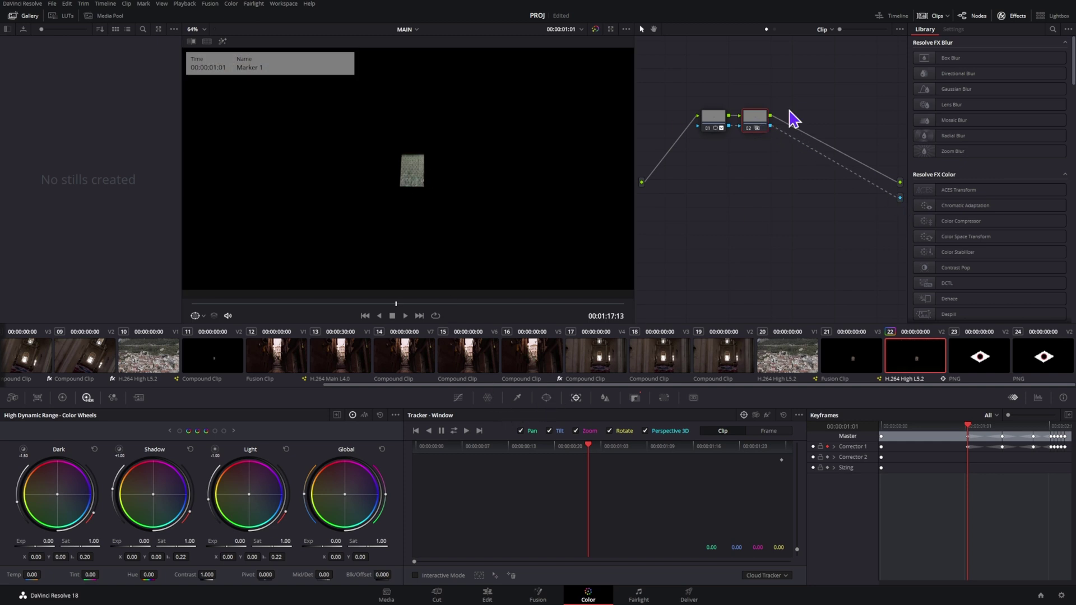
{"action": "left_click", "coordinate": [546, 398]}
{"action": "scroll", "coordinate": [549, 235], "scroll_direction": "up", "scroll_amount": 5}
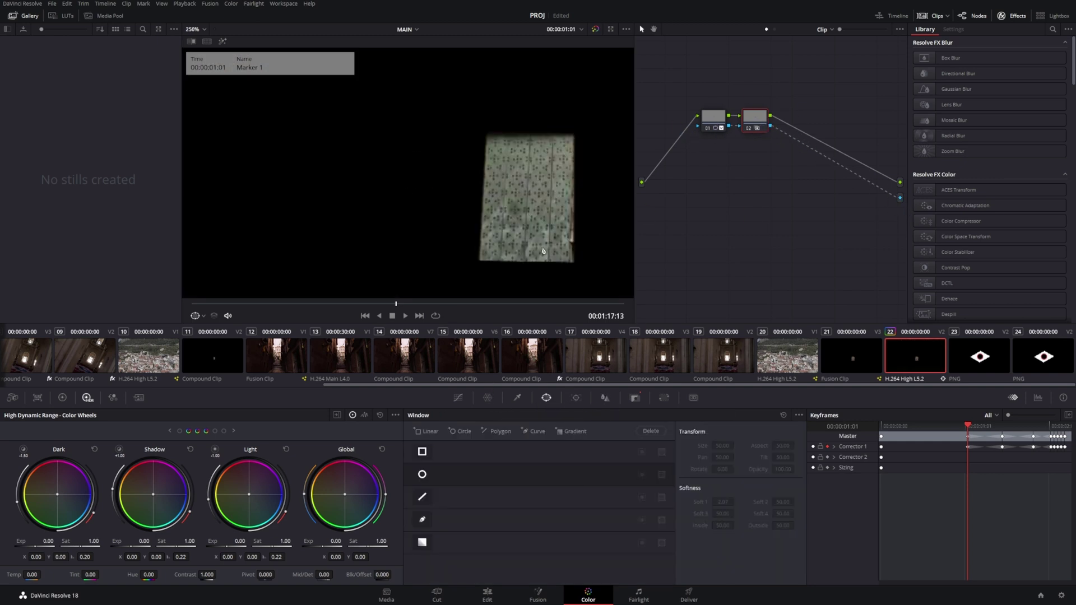
{"action": "scroll", "coordinate": [546, 247], "scroll_direction": "down", "scroll_amount": 2}
{"action": "scroll", "coordinate": [567, 218], "scroll_direction": "up", "scroll_amount": 3}
{"action": "left_click", "coordinate": [423, 520]}
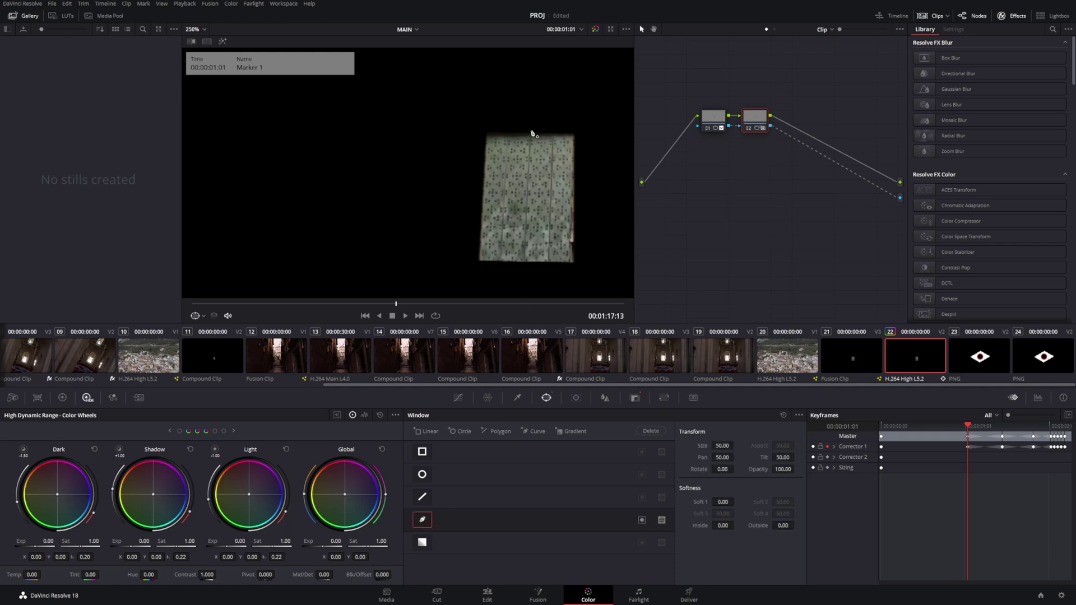
{"action": "left_click", "coordinate": [523, 274]}
{"action": "scroll", "coordinate": [460, 291], "scroll_direction": "down", "scroll_amount": 5}
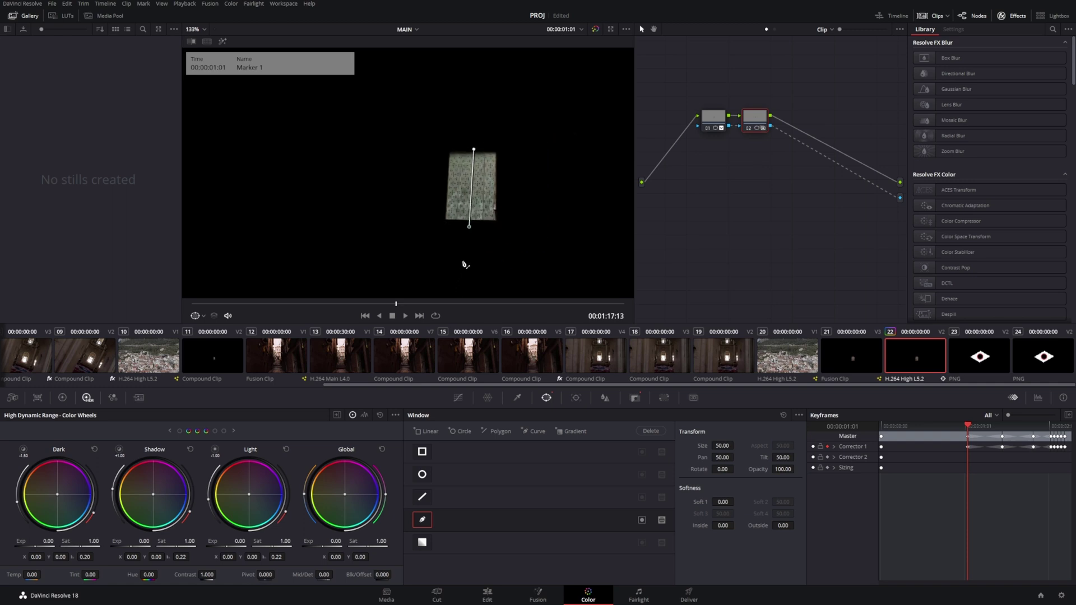
{"action": "left_click", "coordinate": [450, 281]}
{"action": "left_click", "coordinate": [410, 243]}
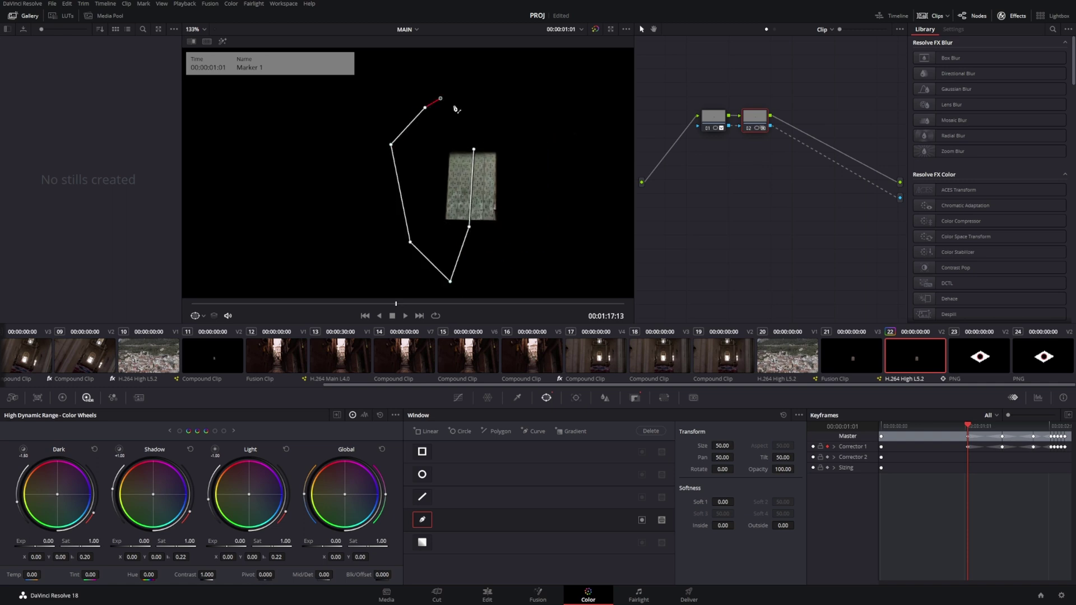
{"action": "left_click", "coordinate": [474, 150]}
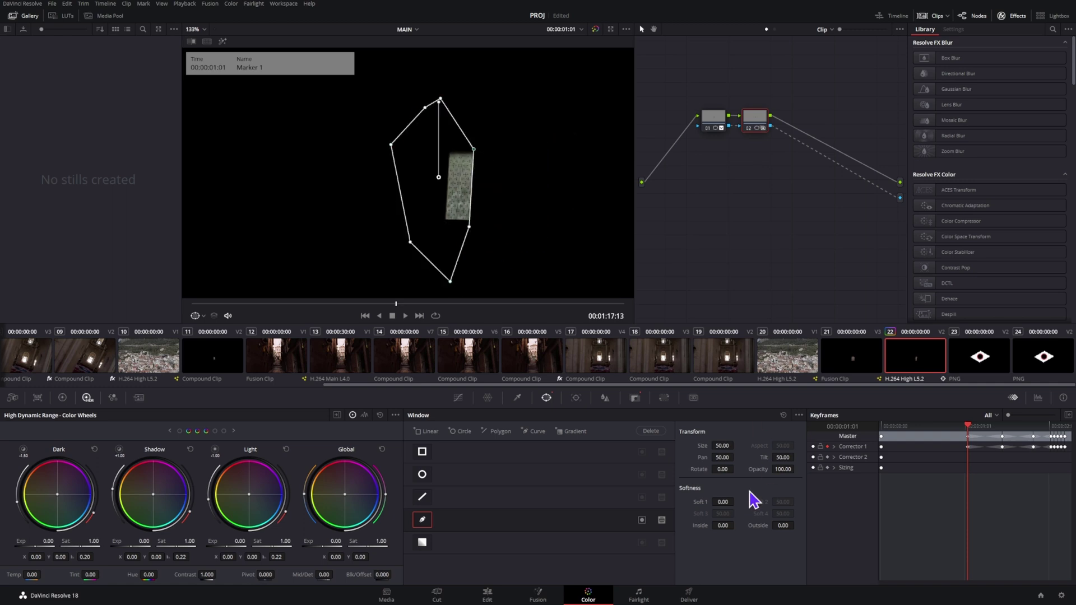
Step: Track the half-door window forward to the end of the clip
{"action": "left_click", "coordinate": [575, 399]}
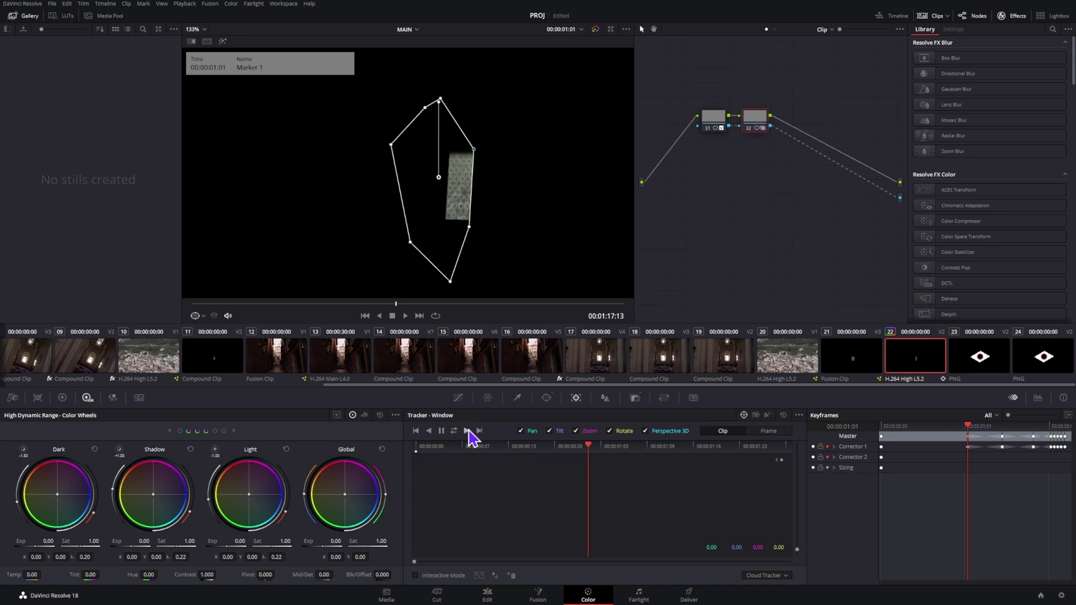
{"action": "left_click", "coordinate": [467, 430]}
{"action": "scroll", "coordinate": [516, 244], "scroll_direction": "down", "scroll_amount": 5}
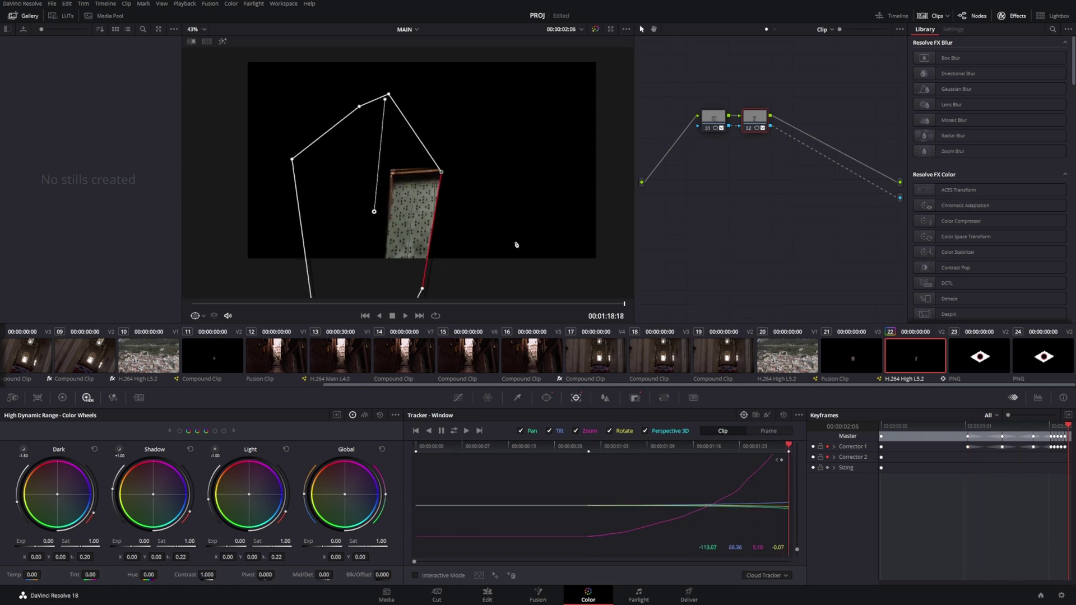
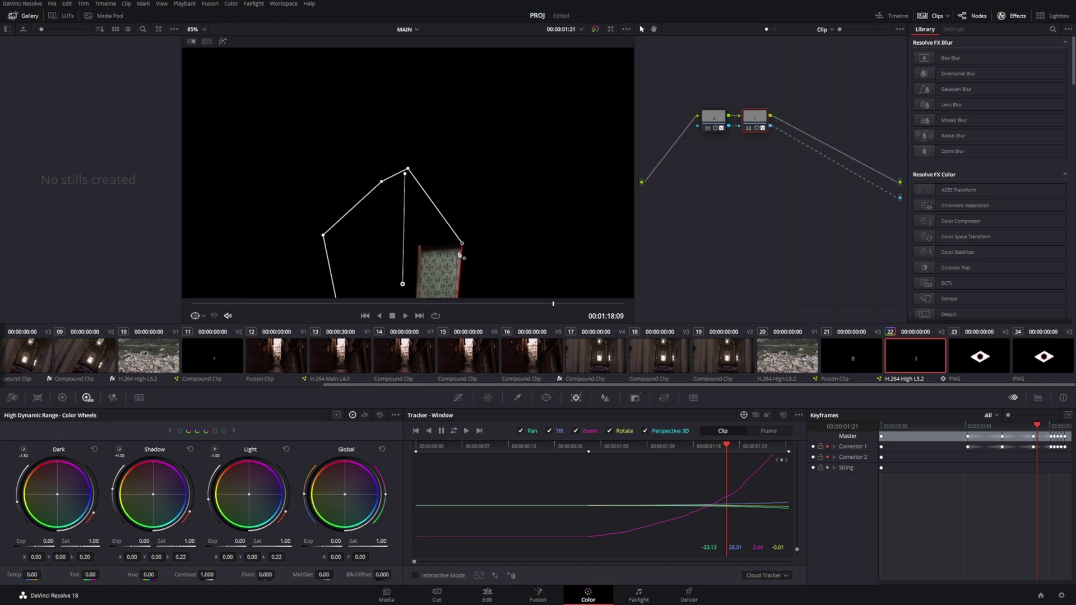
Step: Move the half-door window's inner edge points onto the door's centre seam around 00:00:01:21, checking the neighbouring frames
{"action": "left_click_drag", "start_coordinate": [466, 262], "coordinate": [471, 98]}
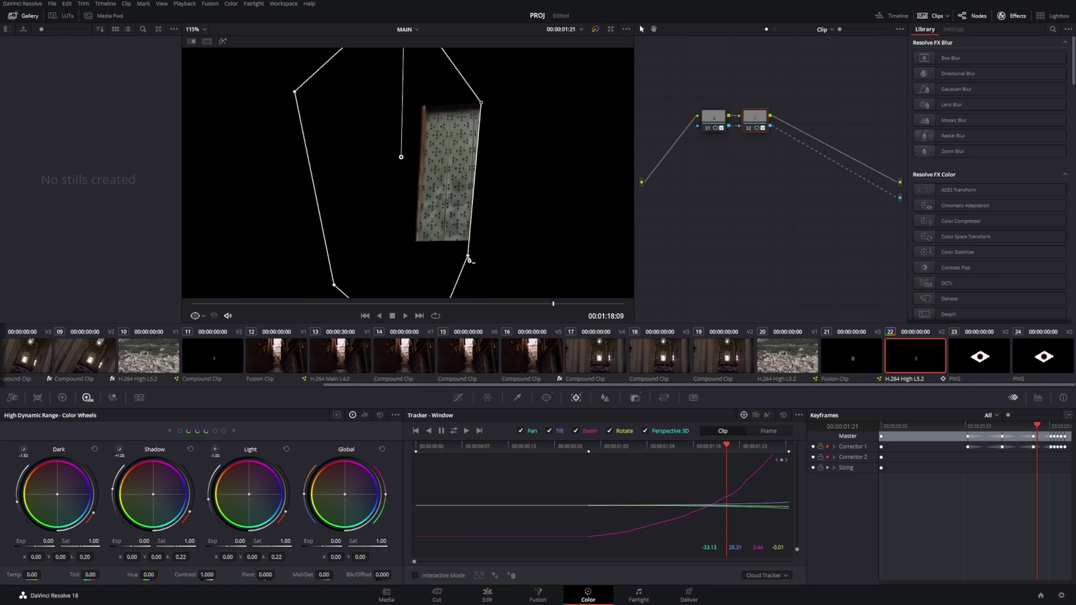
{"action": "mouse_move", "coordinate": [468, 257]}
{"action": "left_mouse_down"}
{"action": "mouse_move", "coordinate": [596, 211]}
{"action": "mouse_move", "coordinate": [579, 173]}
{"action": "mouse_move", "coordinate": [486, 218]}
{"action": "mouse_move", "coordinate": [471, 255]}
{"action": "left_mouse_up"}
{"action": "key", "text": "Left"}
{"action": "key", "text": "Left"}
{"action": "key", "text": "Left"}
{"action": "key", "text": "Left"}
{"action": "key", "text": "Left"}
{"action": "key", "text": "Right"}
{"action": "key", "text": "Right"}
{"action": "key", "text": "Right"}
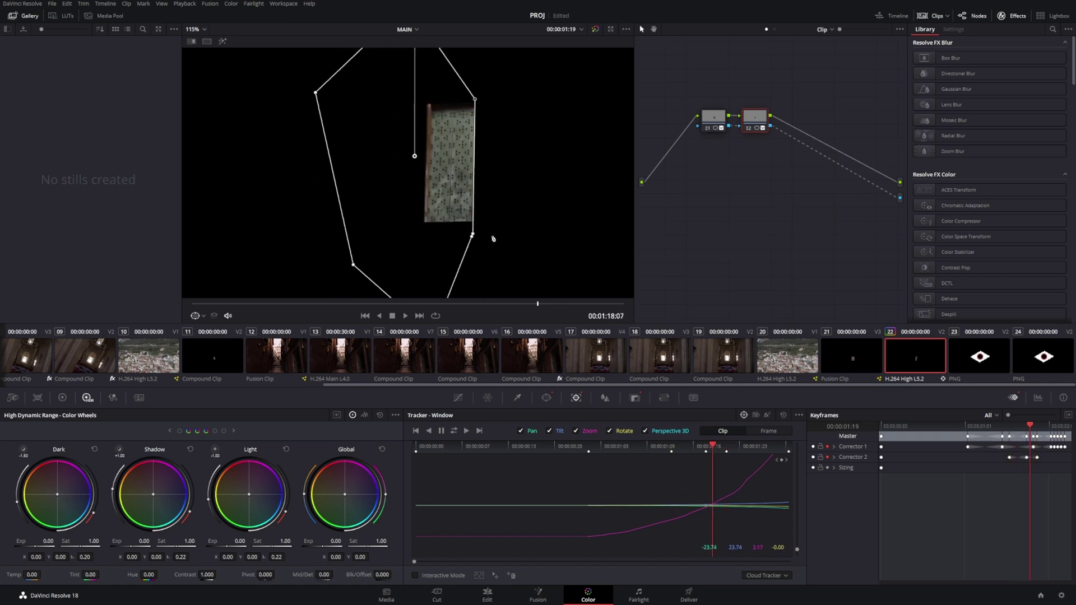
{"action": "key", "text": "Right"}
{"action": "key", "text": "Right"}
{"action": "key", "text": "Right"}
{"action": "key", "text": "Right"}
{"action": "key", "text": "Right"}
{"action": "key", "text": "Right"}
Step: Realign the window's inner edge points with the door's centre seam on the remaining frames through the clip's end, then return to 00:00:01:00
{"action": "scroll", "coordinate": [555, 252], "scroll_direction": "down", "scroll_amount": 2}
{"action": "left_click_drag", "start_coordinate": [560, 253], "coordinate": [488, 136]}
{"action": "key", "text": "Right"}
{"action": "key", "text": "Right"}
{"action": "key", "text": "Right"}
{"action": "left_click_drag", "start_coordinate": [439, 262], "coordinate": [446, 272]}
{"action": "key", "text": "Right"}
{"action": "key", "text": "Right"}
{"action": "left_click_drag", "start_coordinate": [473, 78], "coordinate": [463, 160]}
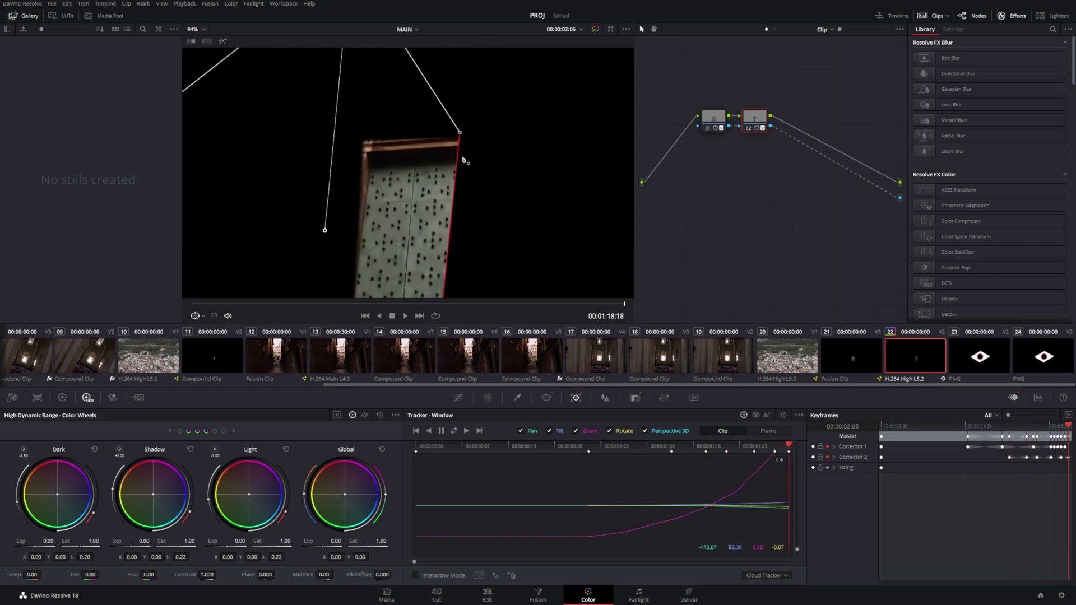
{"action": "scroll", "coordinate": [463, 160], "scroll_direction": "down", "scroll_amount": 4}
{"action": "left_click_drag", "start_coordinate": [728, 447], "coordinate": [589, 461]}
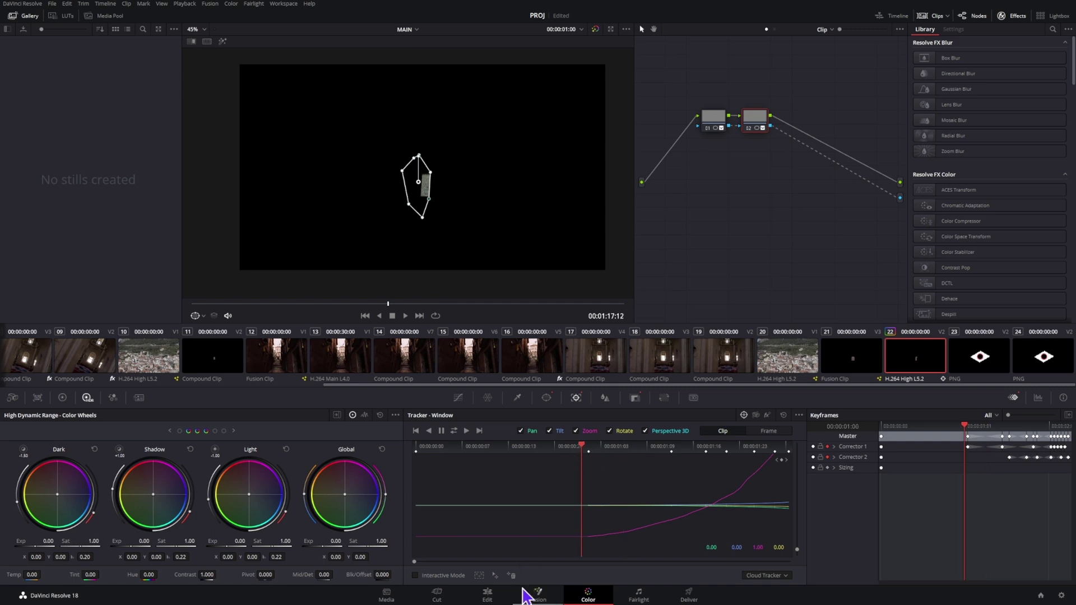
Step: Duplicate the masked door clip onto Video 1, disable the Video 2 original, and bring the copy up on the Color page
{"action": "left_click", "coordinate": [488, 595]}
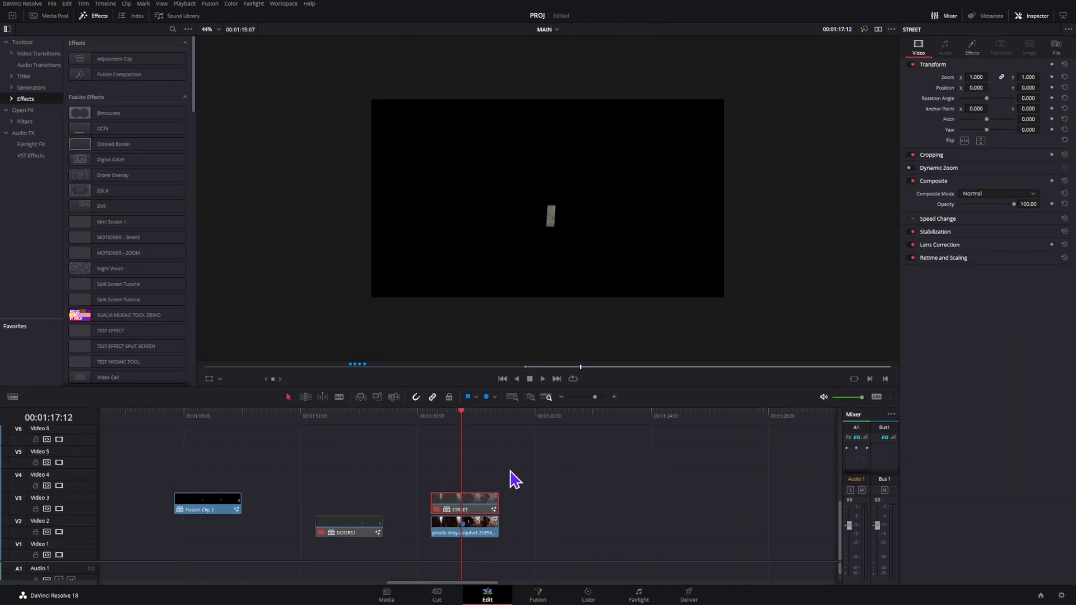
{"action": "left_click", "coordinate": [494, 535]}
{"action": "left_click_drag", "start_coordinate": [489, 527], "coordinate": [488, 544]}
{"action": "right_click", "coordinate": [489, 544]}
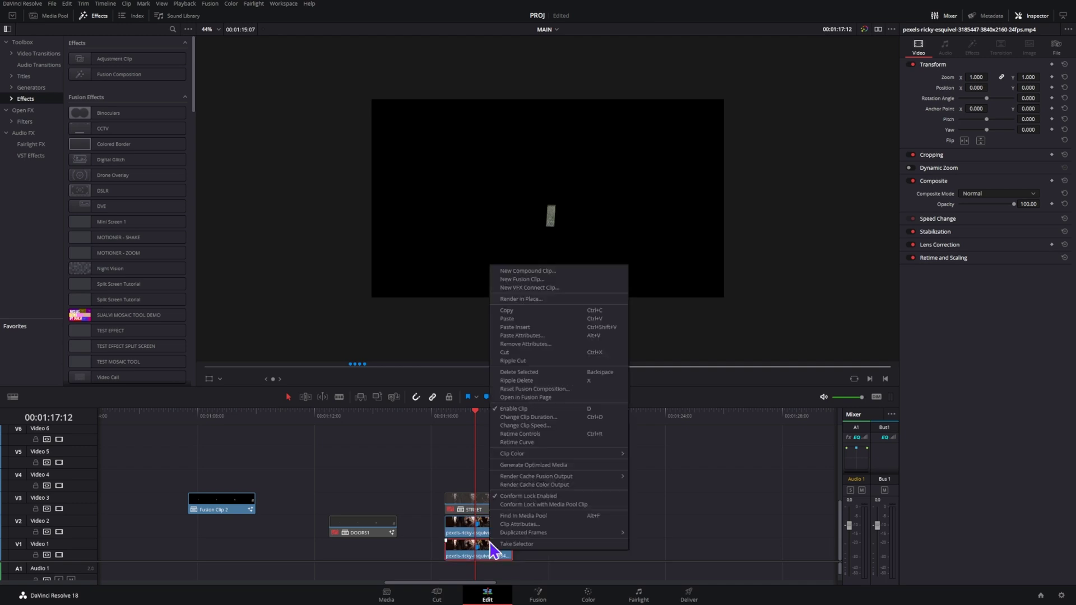
{"action": "left_click", "coordinate": [480, 530]}
{"action": "key", "text": "d"}
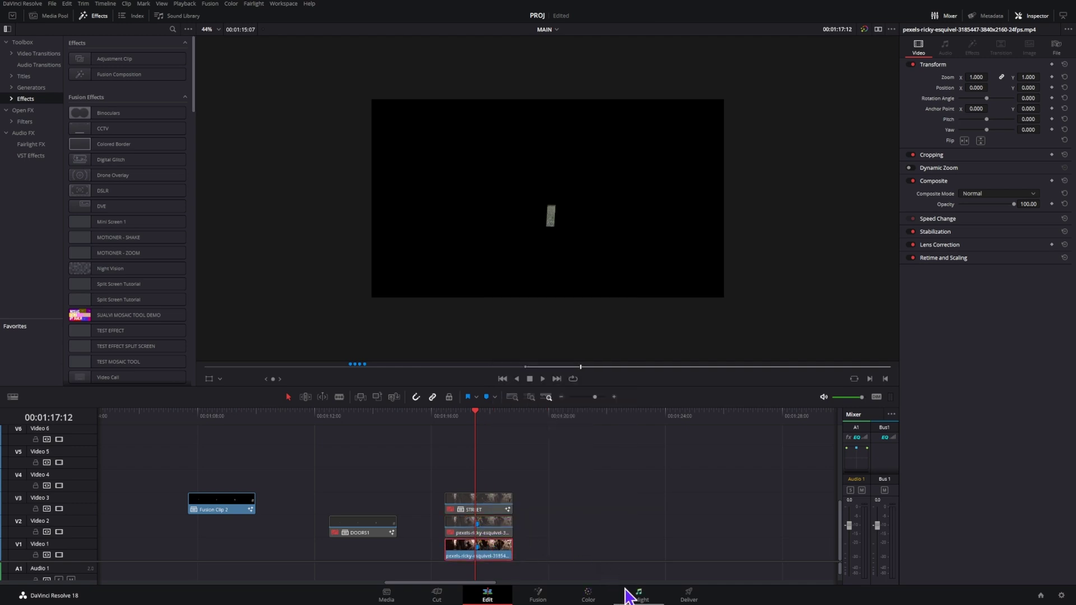
{"action": "left_click", "coordinate": [588, 595]}
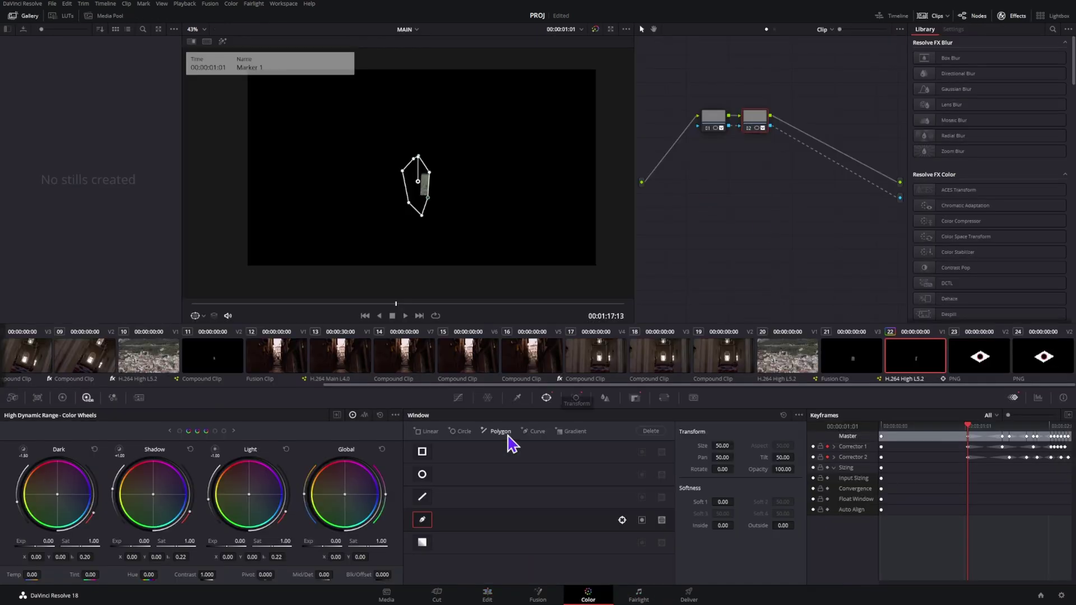
Step: Invert the curve window on the Video 1 copy at its successive keyframes from 00:00:01:01 to the clip's end, isolating the other door half
{"action": "key", "text": "shift+z"}
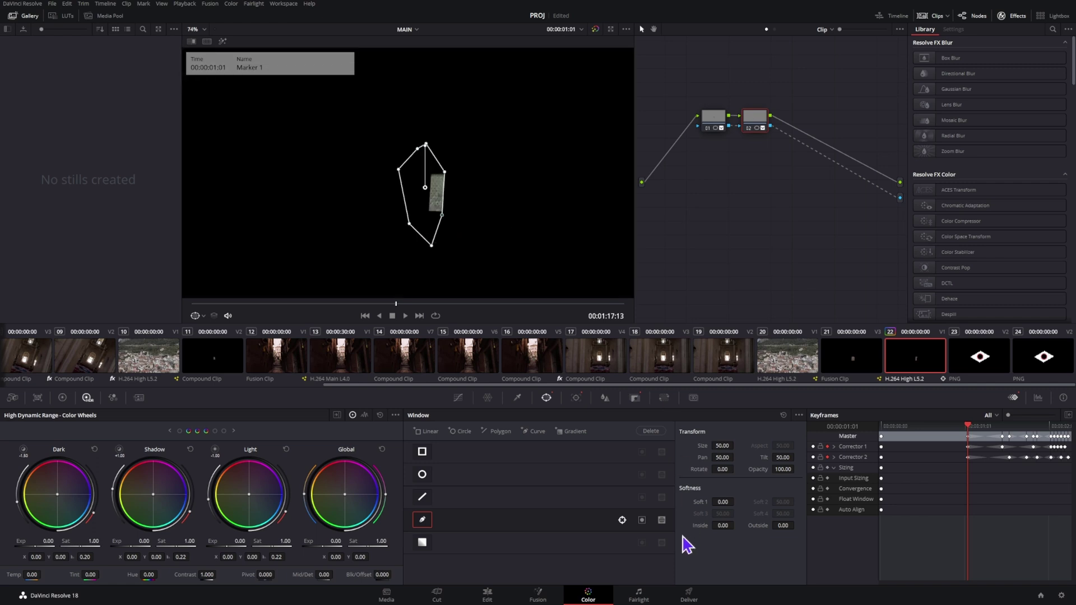
{"action": "left_click", "coordinate": [642, 520]}
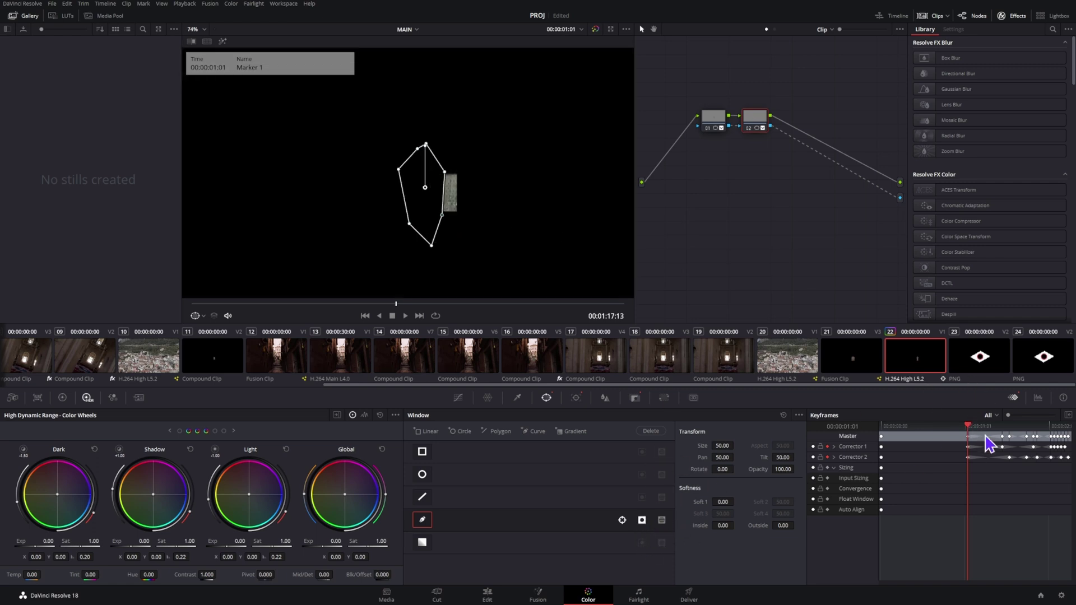
{"action": "left_click_drag", "start_coordinate": [969, 428], "coordinate": [1016, 440]}
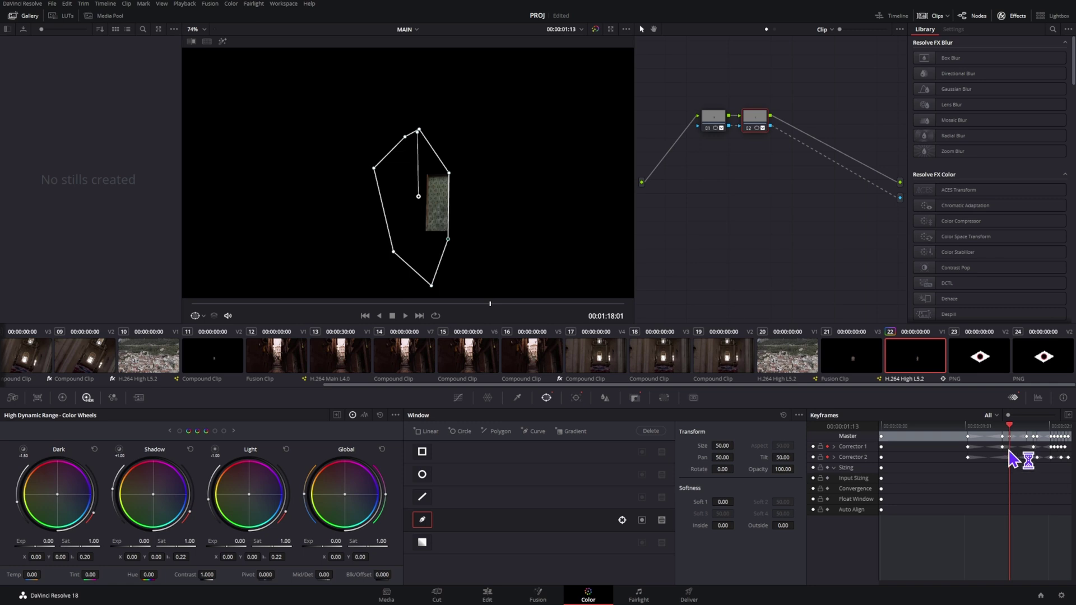
{"action": "left_click", "coordinate": [641, 521]}
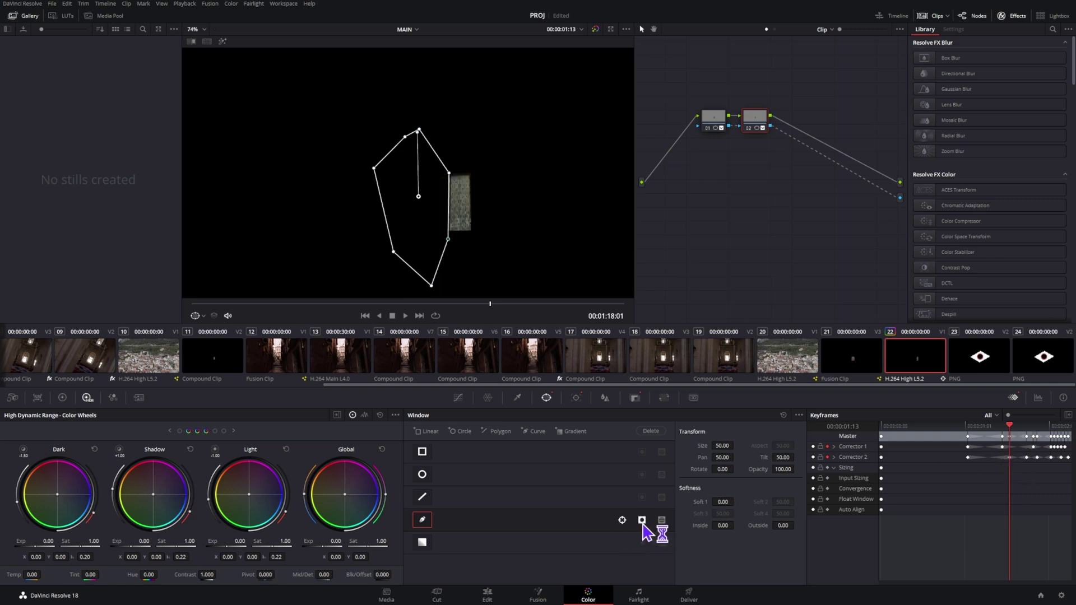
{"action": "left_click_drag", "start_coordinate": [1014, 434], "coordinate": [1036, 437]}
{"action": "left_click", "coordinate": [642, 520]}
{"action": "left_click", "coordinate": [1051, 426]}
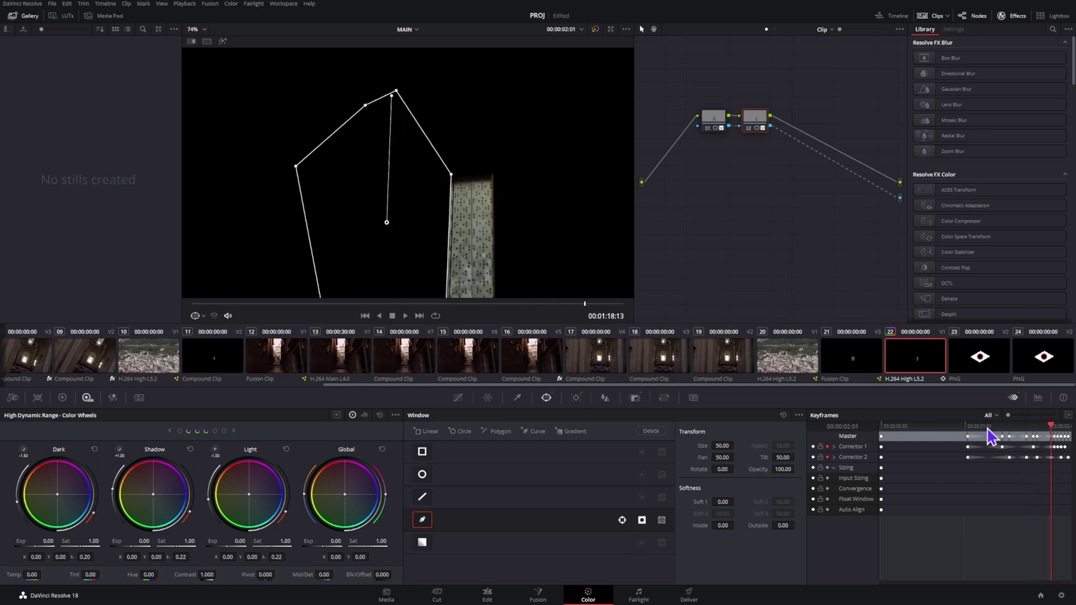
{"action": "left_click", "coordinate": [1061, 426]}
{"action": "left_click", "coordinate": [642, 520]}
{"action": "left_click", "coordinate": [1068, 426]}
{"action": "left_click", "coordinate": [641, 520]}
Step: Align the inverted window's edge point with the upper inner corner of the door half at the clip's last frame
{"action": "scroll", "coordinate": [470, 185], "scroll_direction": "down", "scroll_amount": 1}
{"action": "left_click_drag", "start_coordinate": [470, 185], "coordinate": [448, 174]}
{"action": "scroll", "coordinate": [469, 272], "scroll_direction": "up", "scroll_amount": 1}
{"action": "left_click_drag", "start_coordinate": [435, 181], "coordinate": [420, 182]}
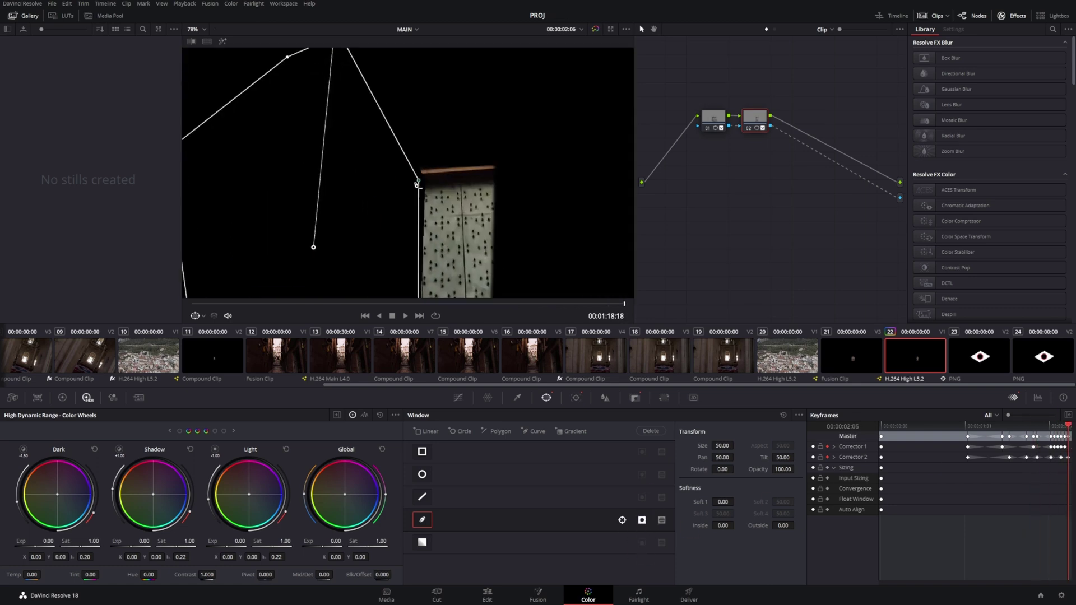
Step: Re-enable the stacked clips and convert the Video 2 and Video 1 door clips into Fusion clips named DOOR RIGHT and Door Left
{"action": "key", "text": "d"}
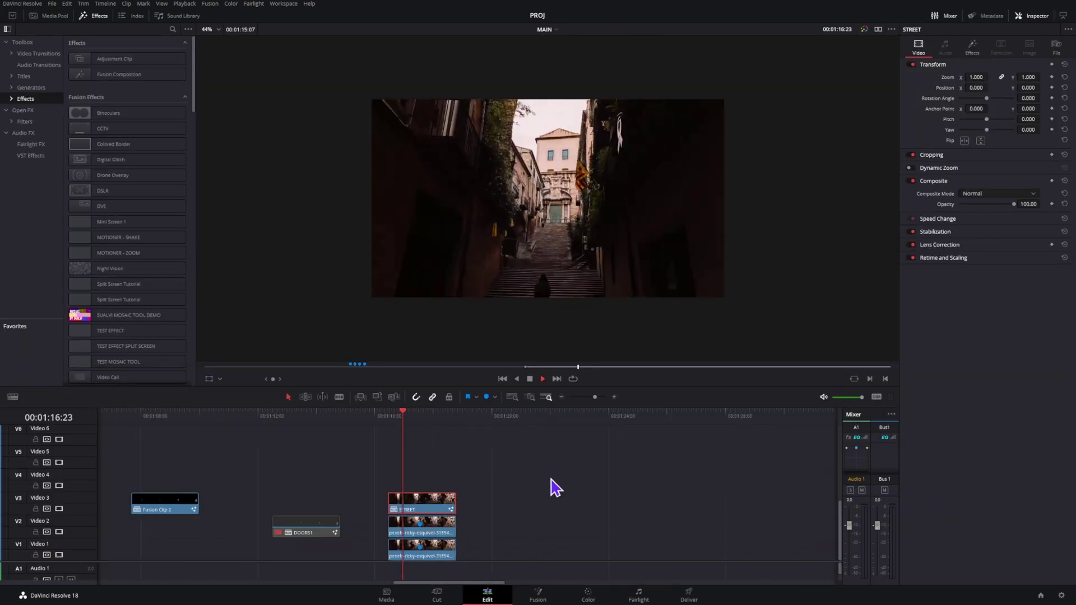
{"action": "left_click", "coordinate": [460, 527]}
{"action": "left_click", "coordinate": [440, 527]}
{"action": "key", "text": "ctrl+shift+f"}
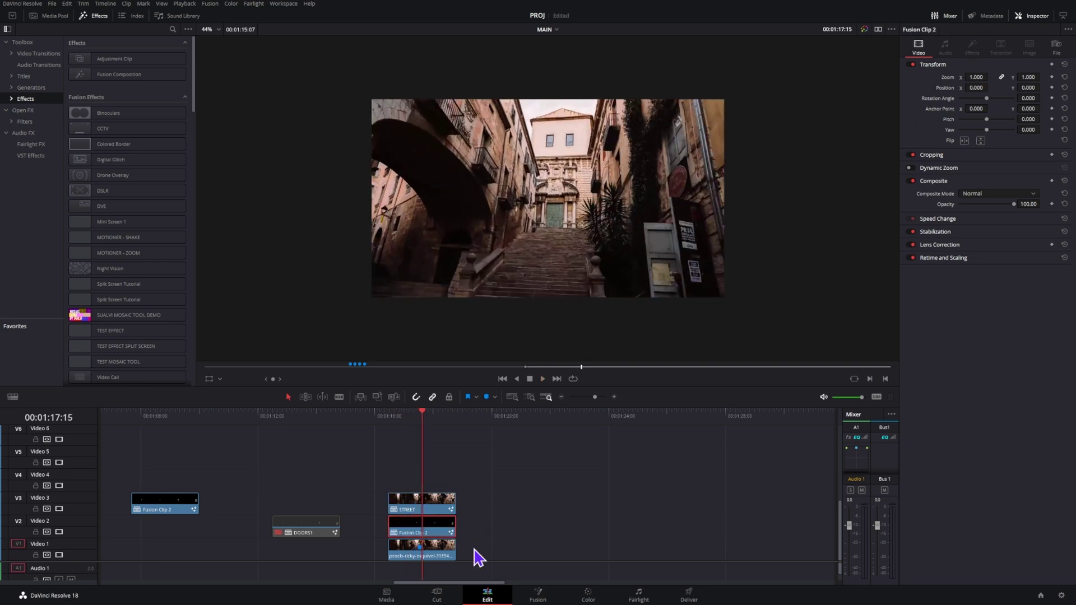
{"action": "key", "text": "alt+f"}
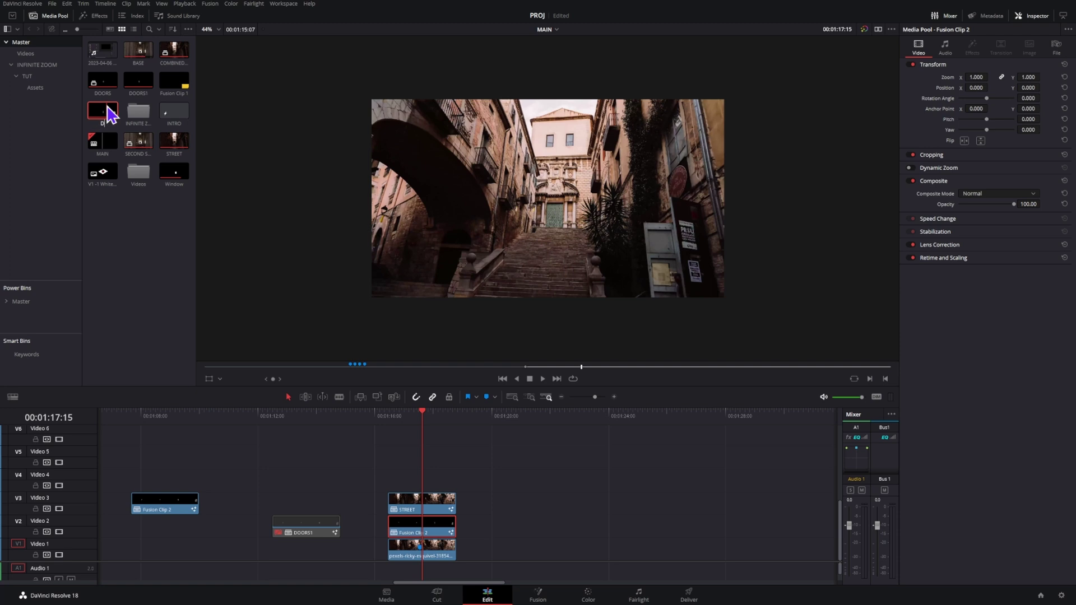
{"action": "left_click", "coordinate": [428, 547]}
{"action": "right_click", "coordinate": [427, 547]}
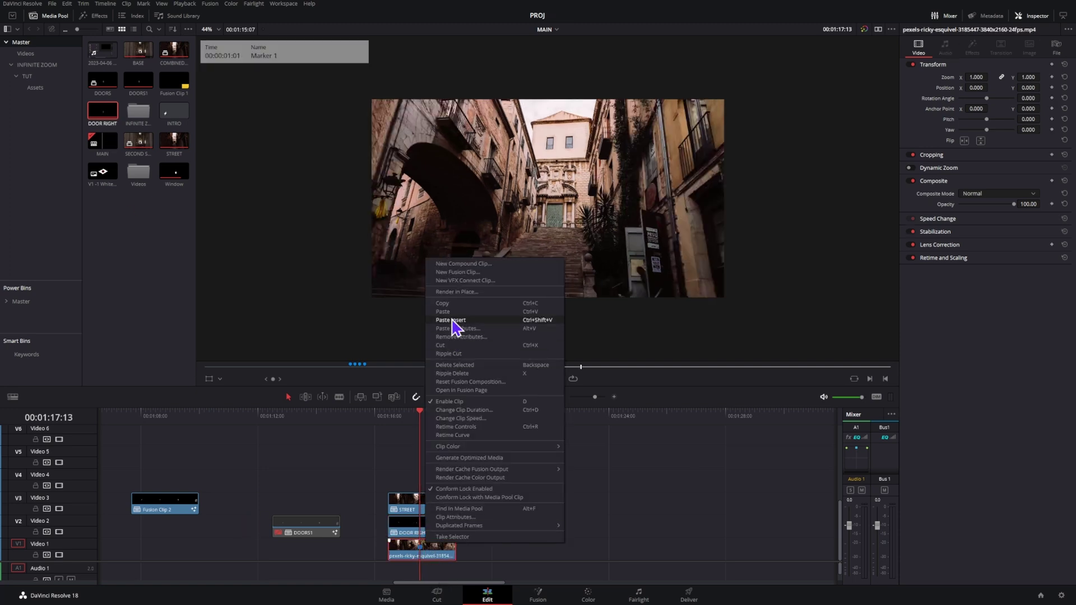
Step: Paste the STREET clip's Fusion effects onto the DOOR RIGHT and Door Left clips, then play back the result
{"action": "left_click", "coordinate": [414, 511]}
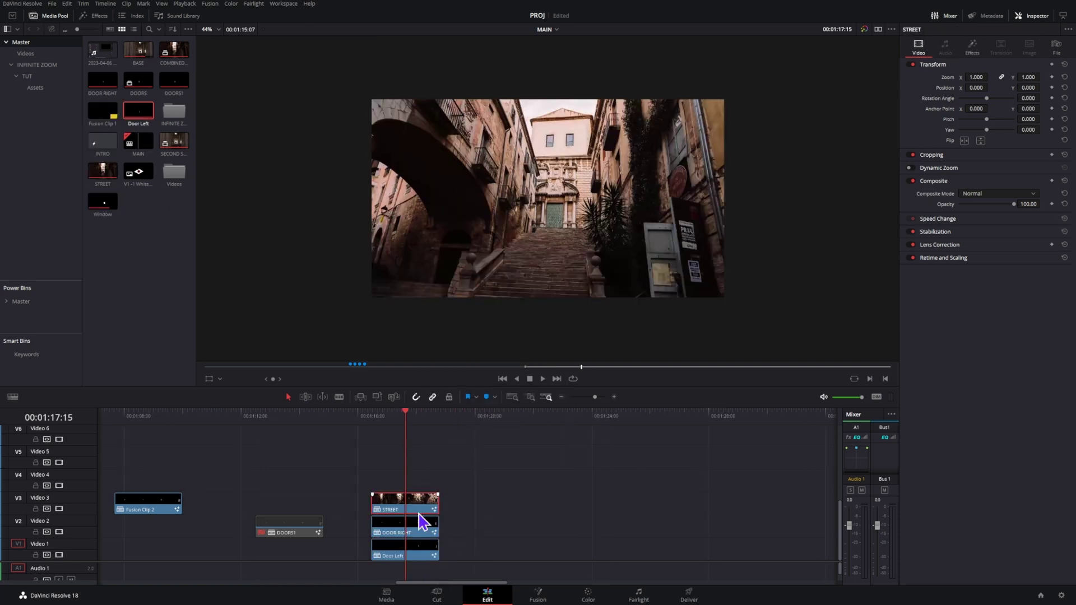
{"action": "key", "text": "alt+v"}
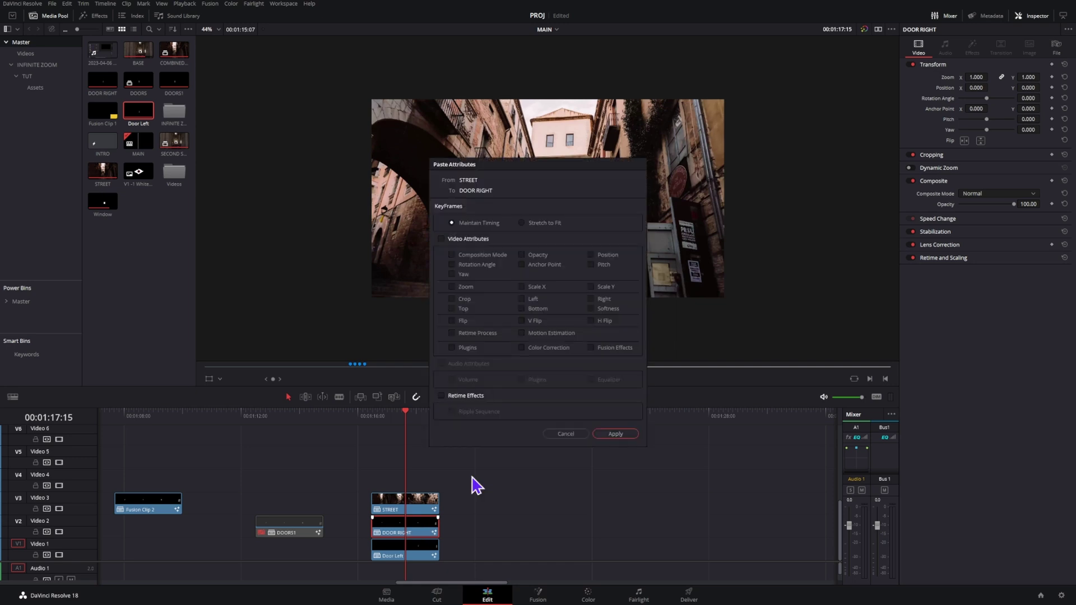
{"action": "left_click", "coordinate": [615, 346]}
{"action": "left_click", "coordinate": [614, 432]}
{"action": "left_click", "coordinate": [404, 550]}
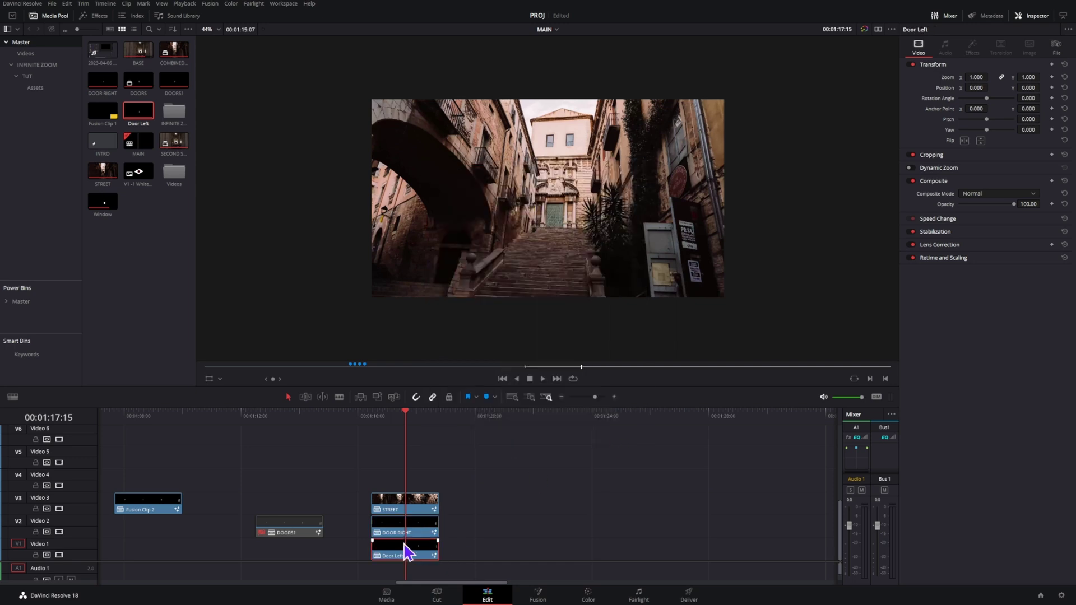
{"action": "key", "text": "alt+v"}
{"action": "left_click", "coordinate": [614, 434]}
{"action": "key", "text": "space"}
{"action": "key", "text": "space"}
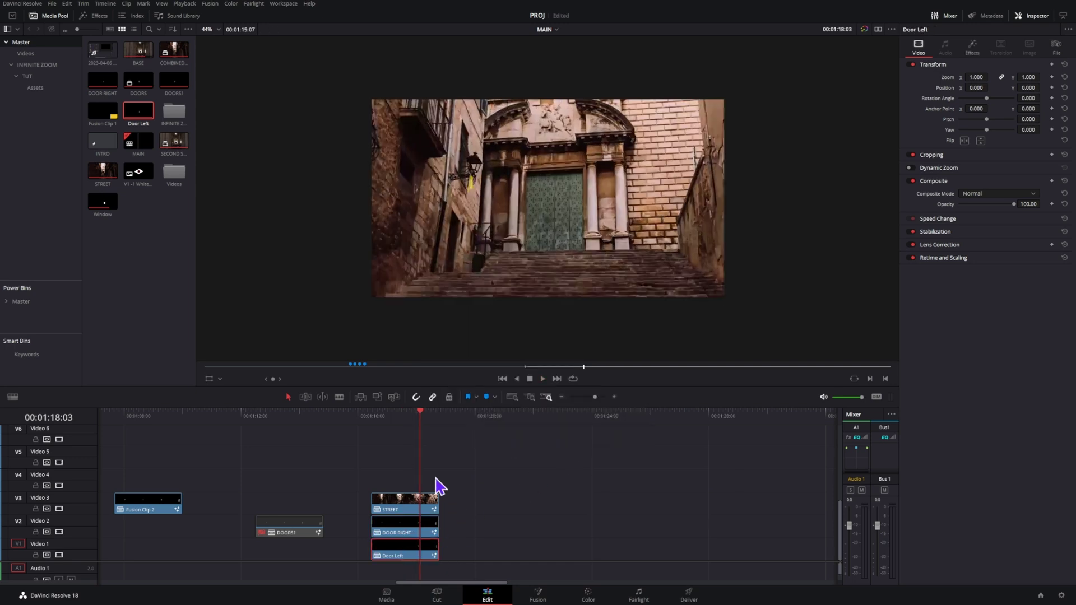
Step: Park at 00:01:17:16 and apply a second 3D Rize - V1 effect to the DOOR RIGHT clip, searching the effects for "3d"
{"action": "left_click_drag", "start_coordinate": [422, 416], "coordinate": [410, 430]}
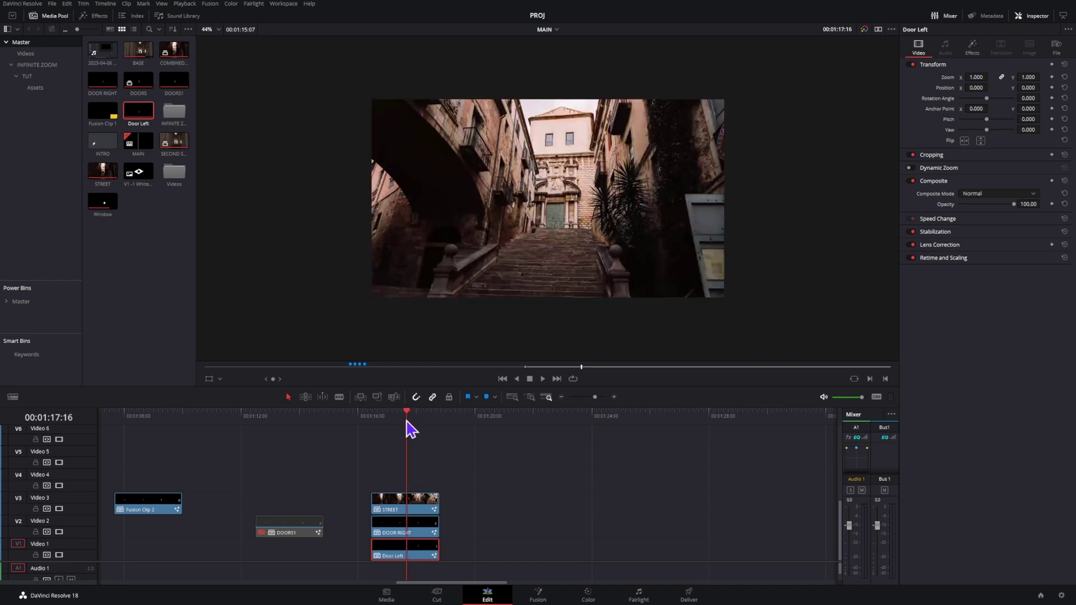
{"action": "left_click", "coordinate": [92, 16]}
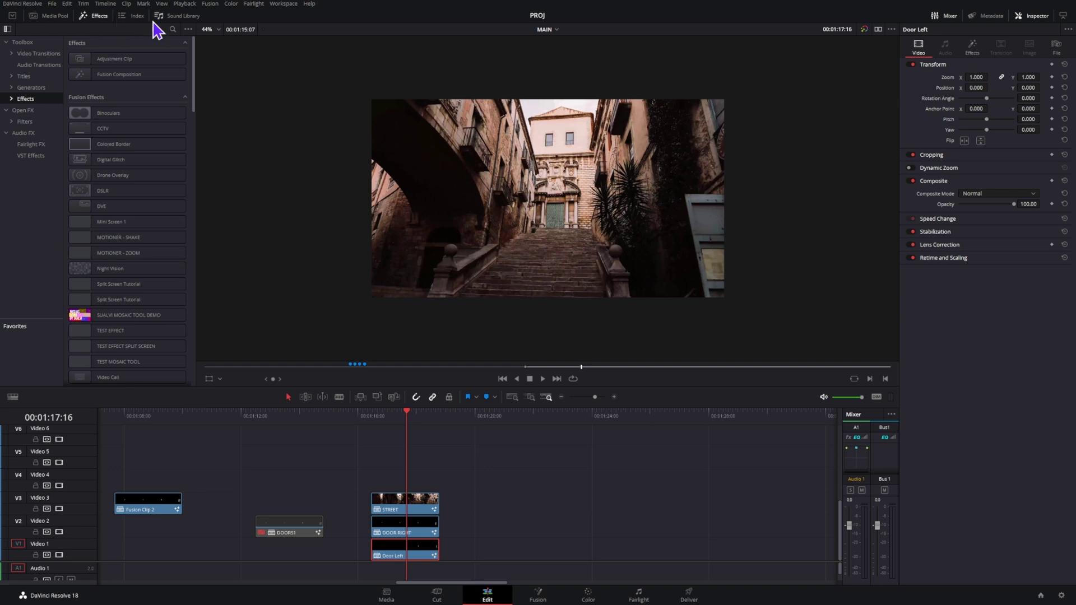
{"action": "left_click", "coordinate": [173, 29]}
{"action": "type", "text": "3d"}
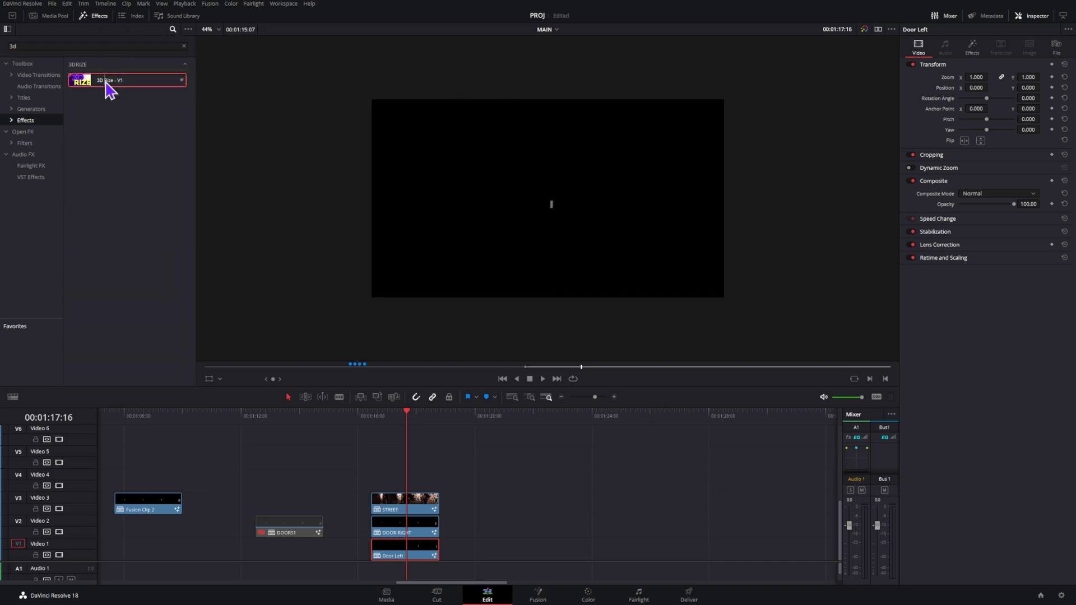
{"action": "left_click_drag", "start_coordinate": [108, 84], "coordinate": [410, 535]}
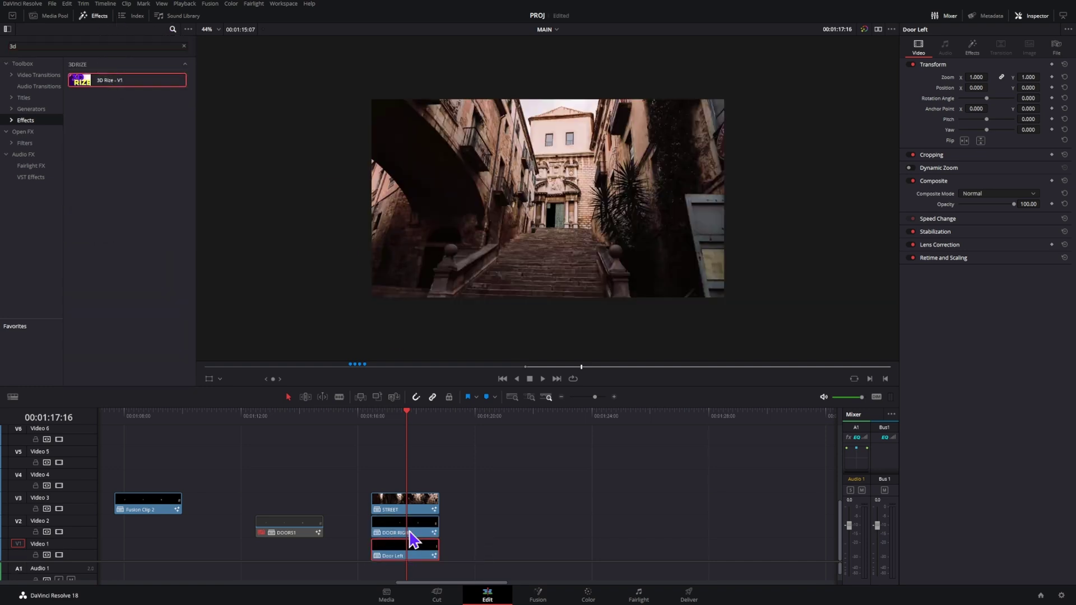
Step: In DOOR RIGHT's second 3D Rize effect, set the pivot point Z to 0.0 and the position Z to 1.321
{"action": "left_click", "coordinate": [411, 538]}
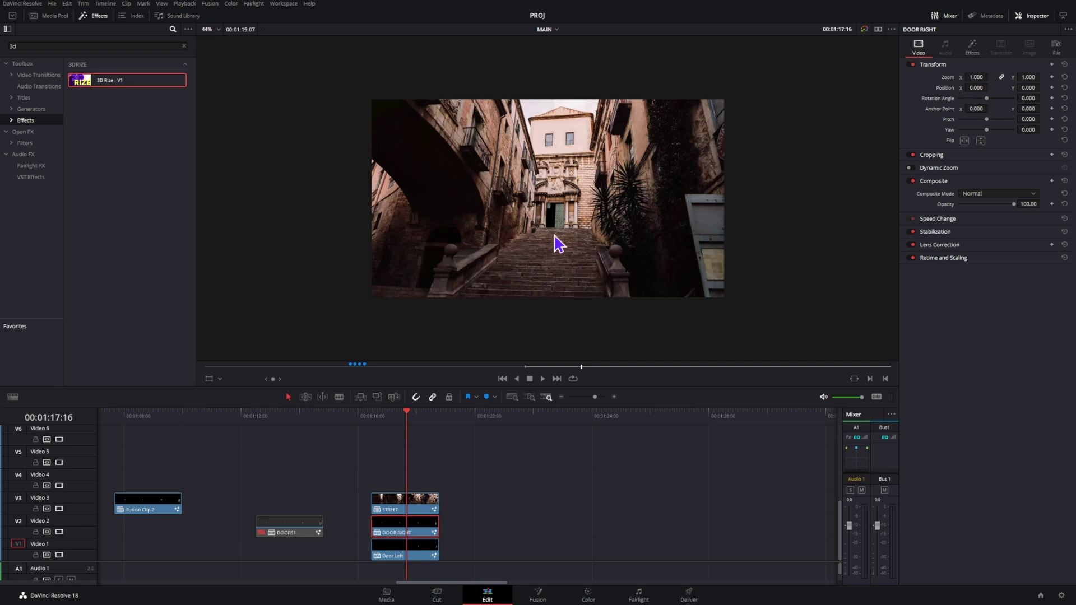
{"action": "scroll", "coordinate": [560, 241], "scroll_direction": "up", "scroll_amount": 3}
{"action": "left_click", "coordinate": [980, 46]}
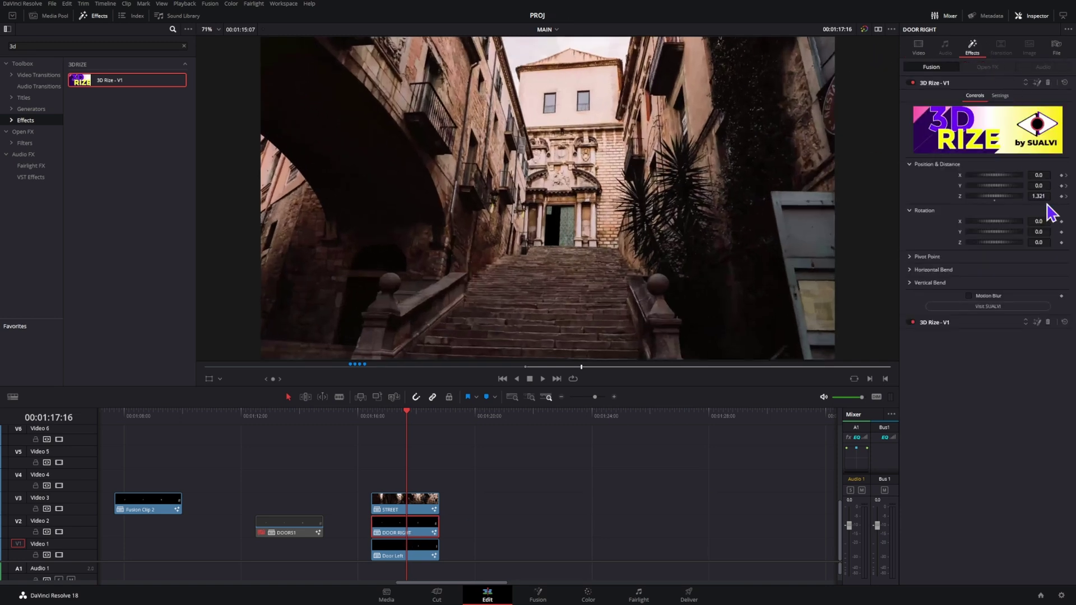
{"action": "left_click", "coordinate": [951, 82]}
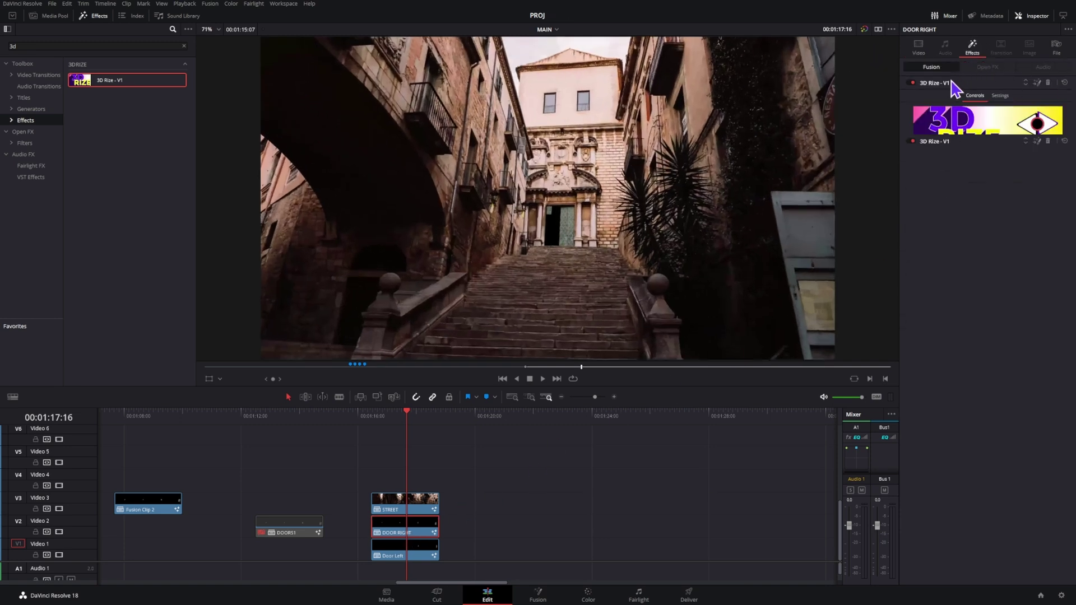
{"action": "left_click", "coordinate": [951, 96]}
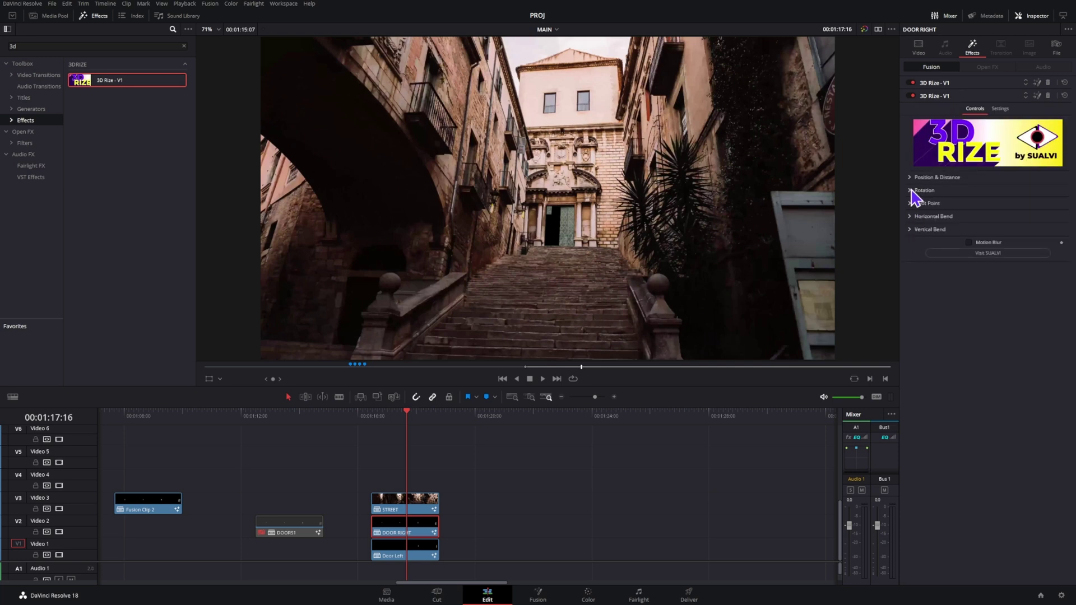
{"action": "left_click", "coordinate": [910, 217]}
{"action": "left_click", "coordinate": [910, 204]}
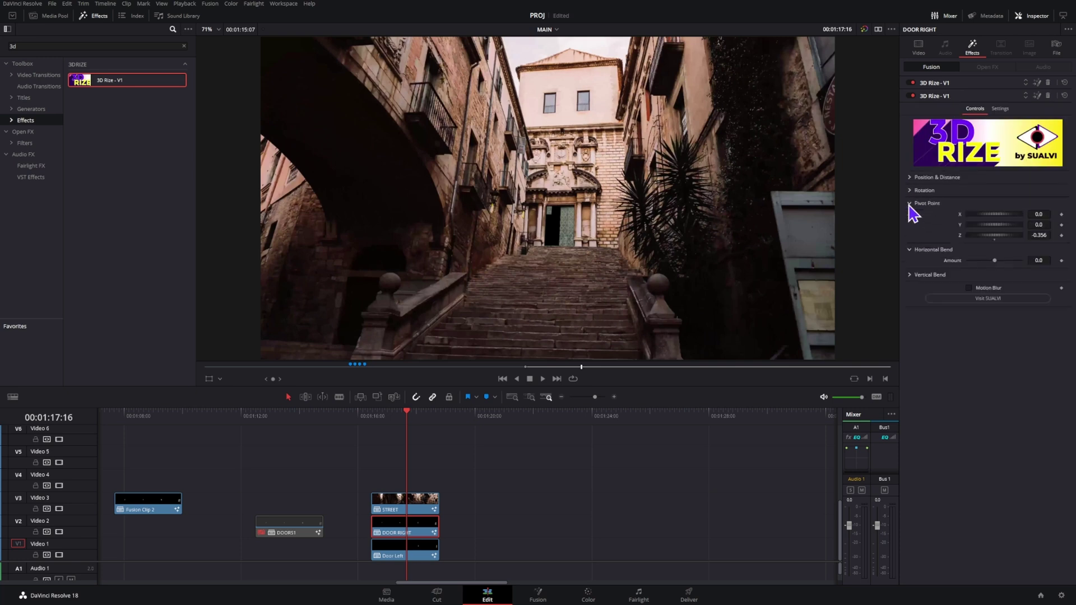
{"action": "left_click", "coordinate": [923, 178]}
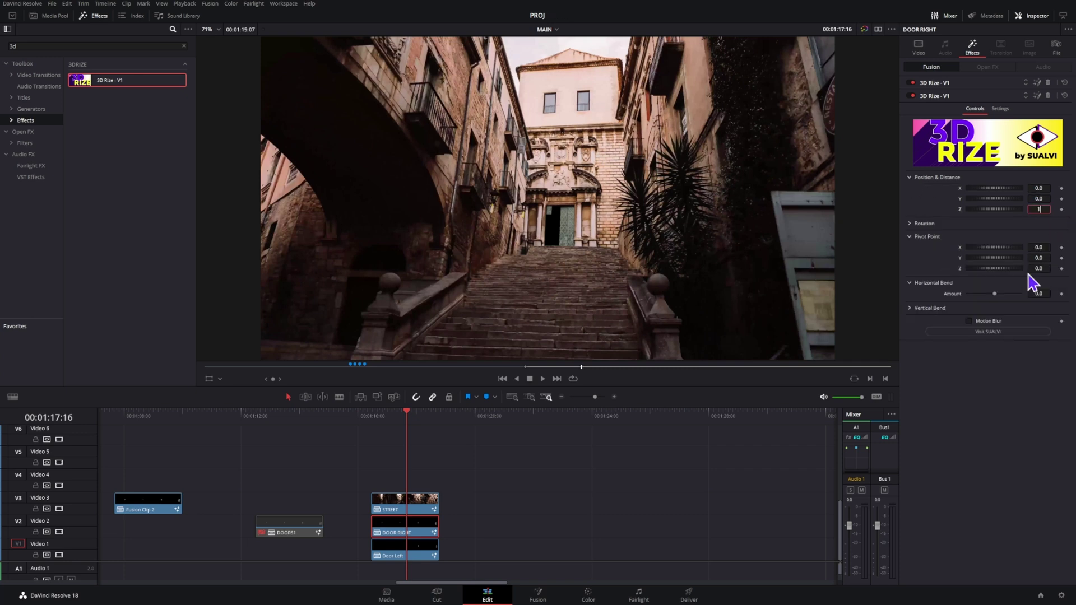
{"action": "key", "text": "Return"}
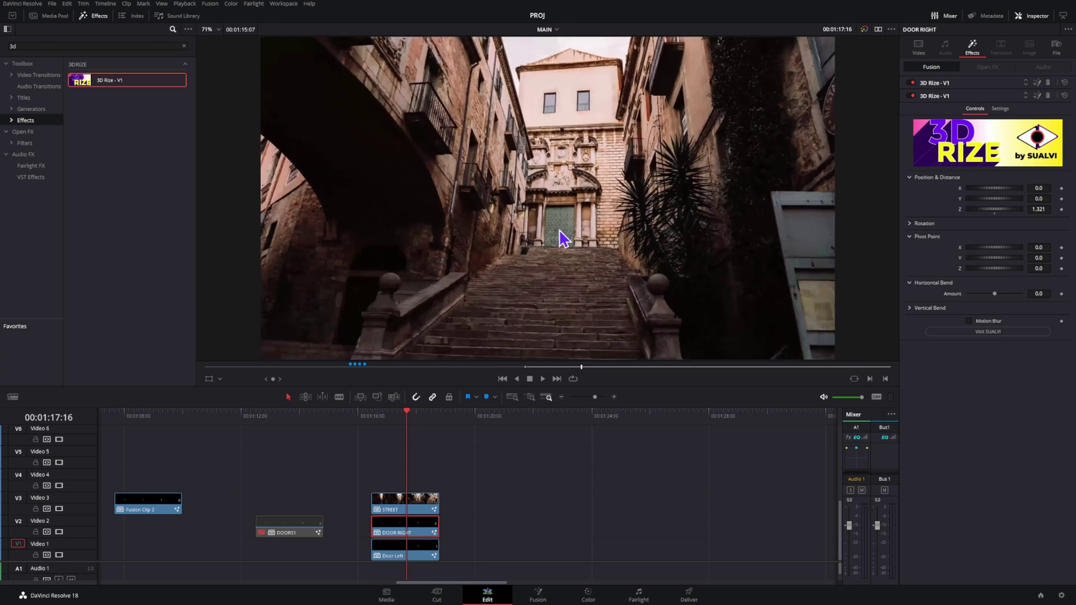
{"action": "scroll", "coordinate": [567, 245], "scroll_direction": "down", "scroll_amount": 1}
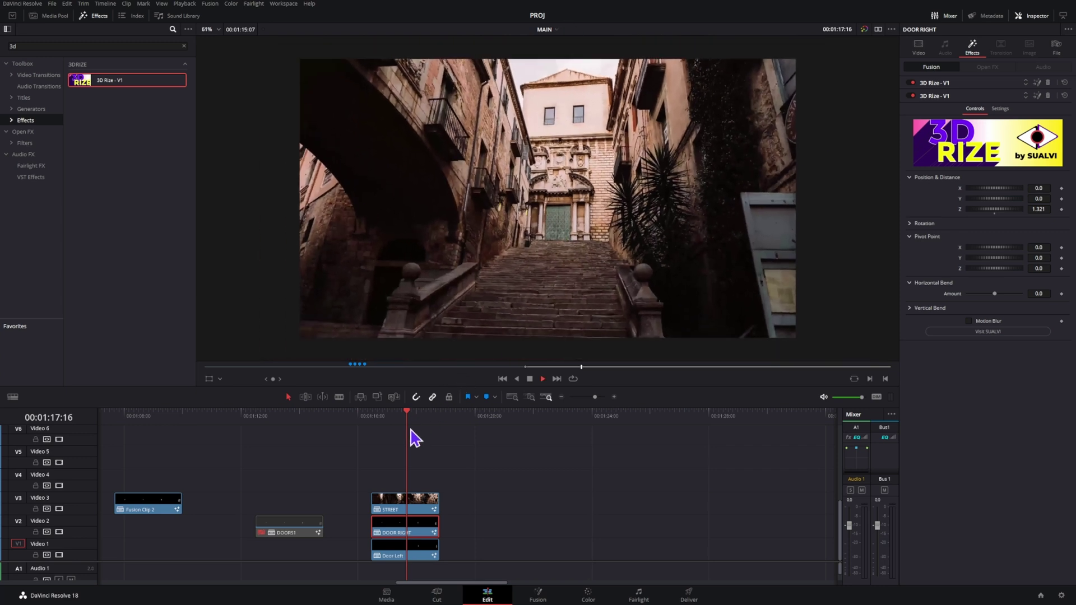
{"action": "left_click", "coordinate": [410, 431]}
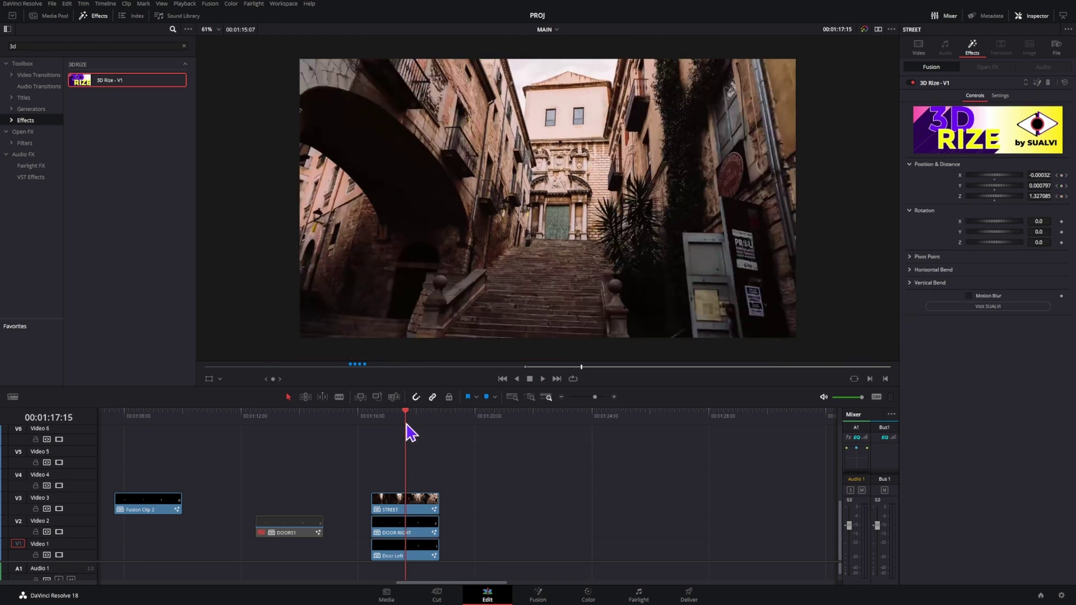
Step: Try rotating the DOOR RIGHT clip to 65.0 about Y in its first 3D Rize effect and inspect the effect's pivot point
{"action": "left_click", "coordinate": [411, 433]}
{"action": "left_click", "coordinate": [404, 524]}
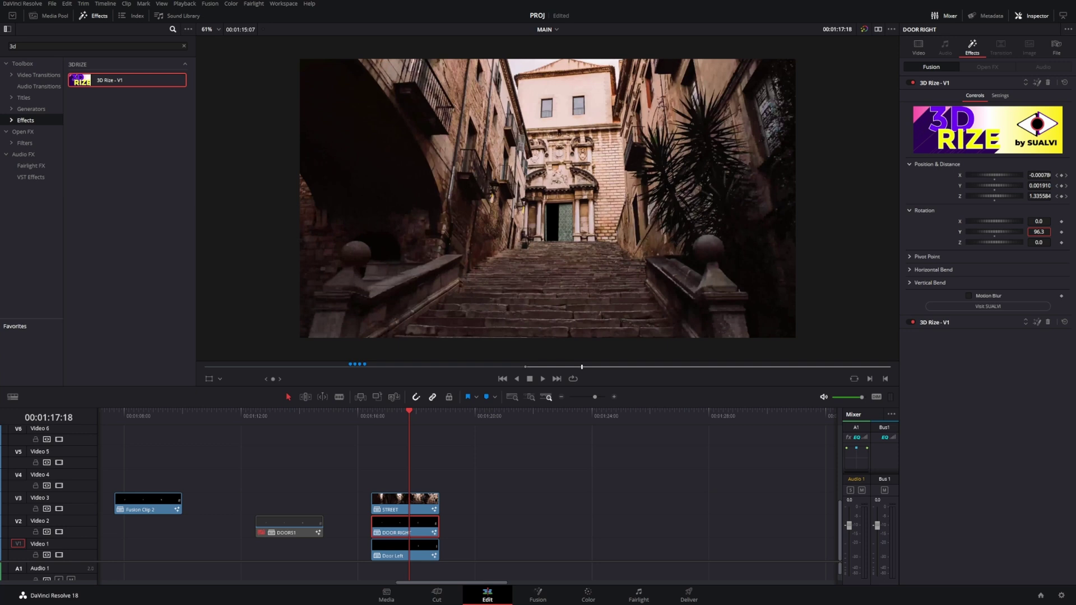
{"action": "left_click_drag", "start_coordinate": [1038, 232], "coordinate": [999, 231]}
{"action": "scroll", "coordinate": [691, 221], "scroll_direction": "up", "scroll_amount": 5}
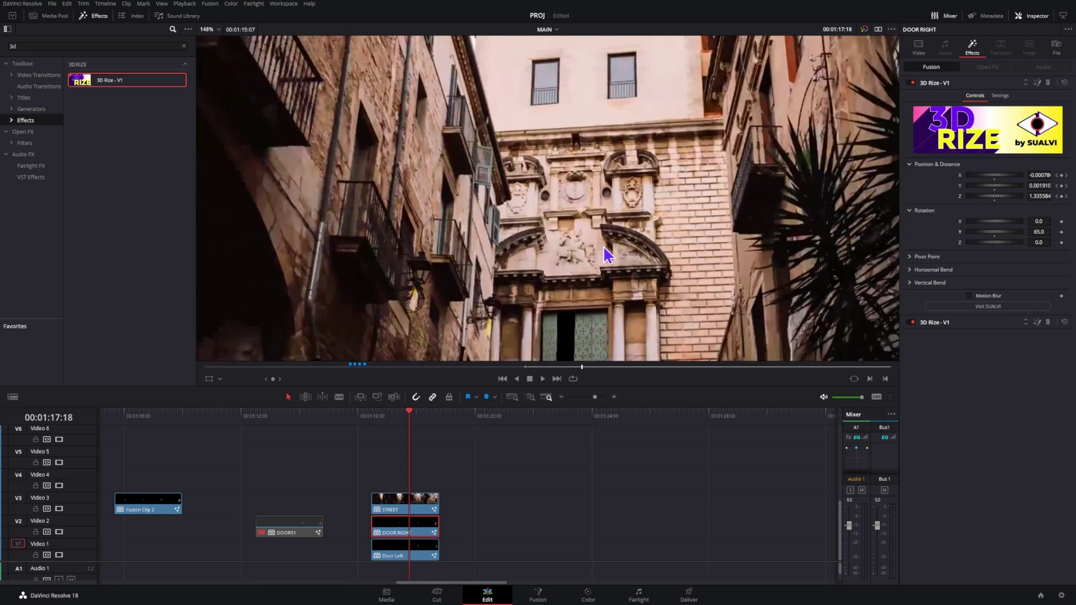
{"action": "left_click_drag", "start_coordinate": [608, 255], "coordinate": [588, 185]}
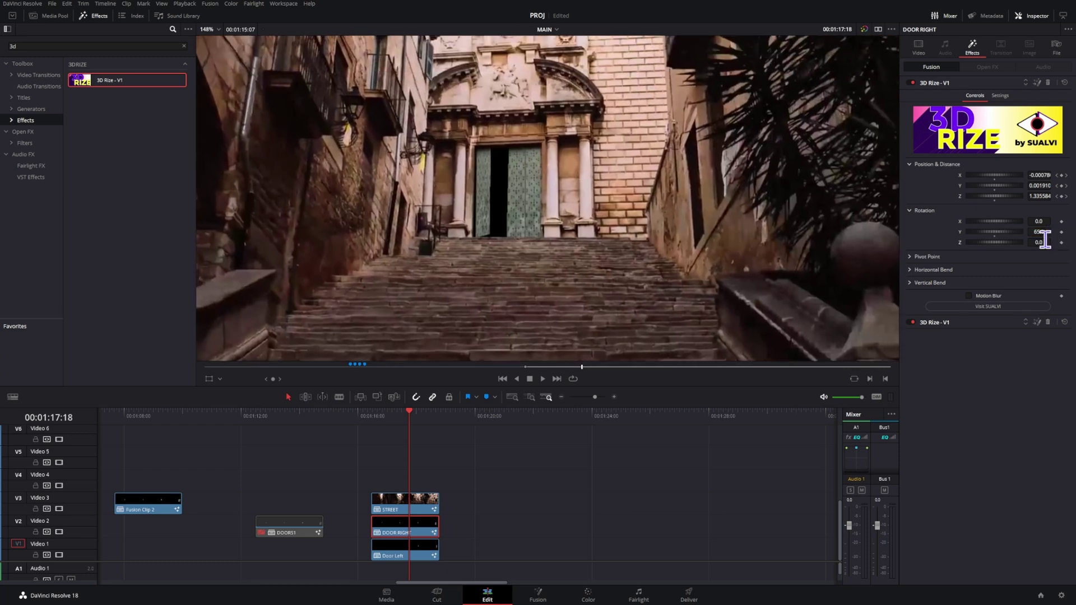
{"action": "left_click", "coordinate": [927, 256]}
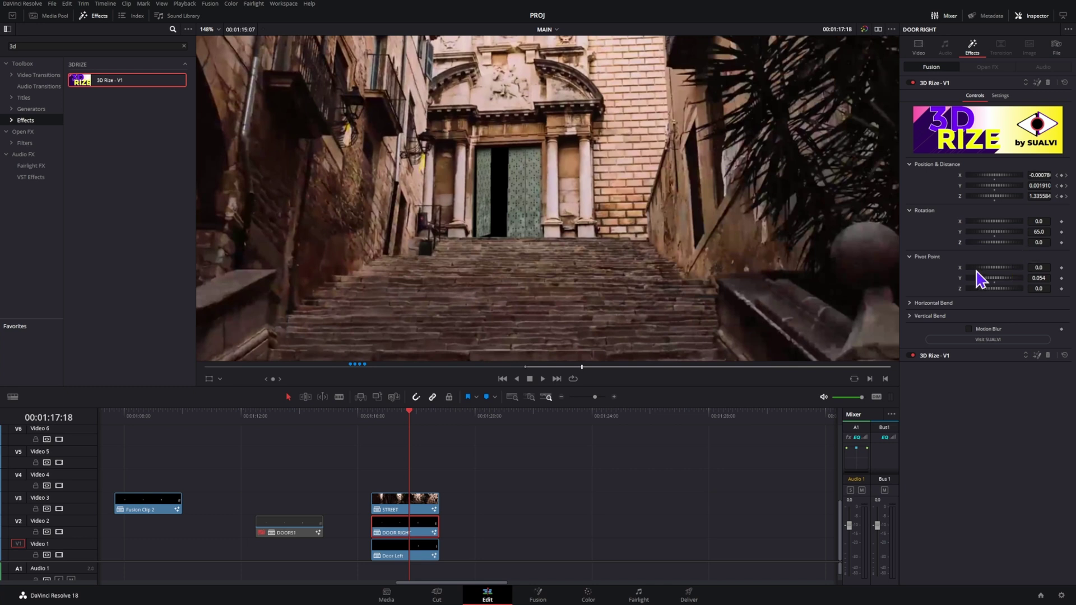
{"action": "double_click", "coordinate": [955, 277]}
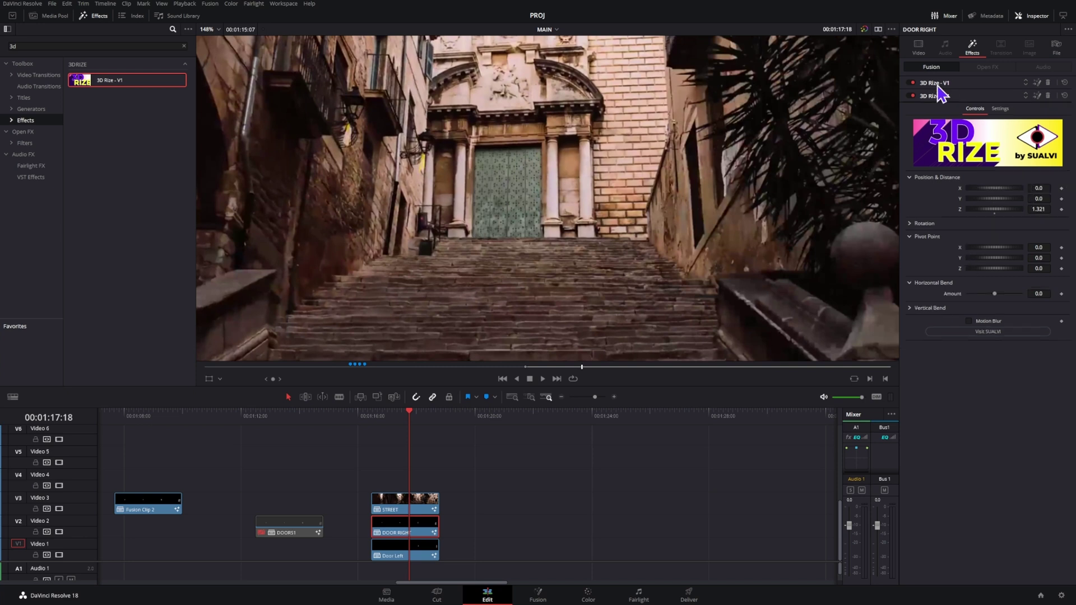
Step: In DOOR RIGHT's second 3D Rize effect, keyframe rotation Y from 0.0 at 00:01:17:16 to 88.5 at 00:01:18:01
{"action": "left_click", "coordinate": [924, 223]}
{"action": "double_click", "coordinate": [1044, 245]}
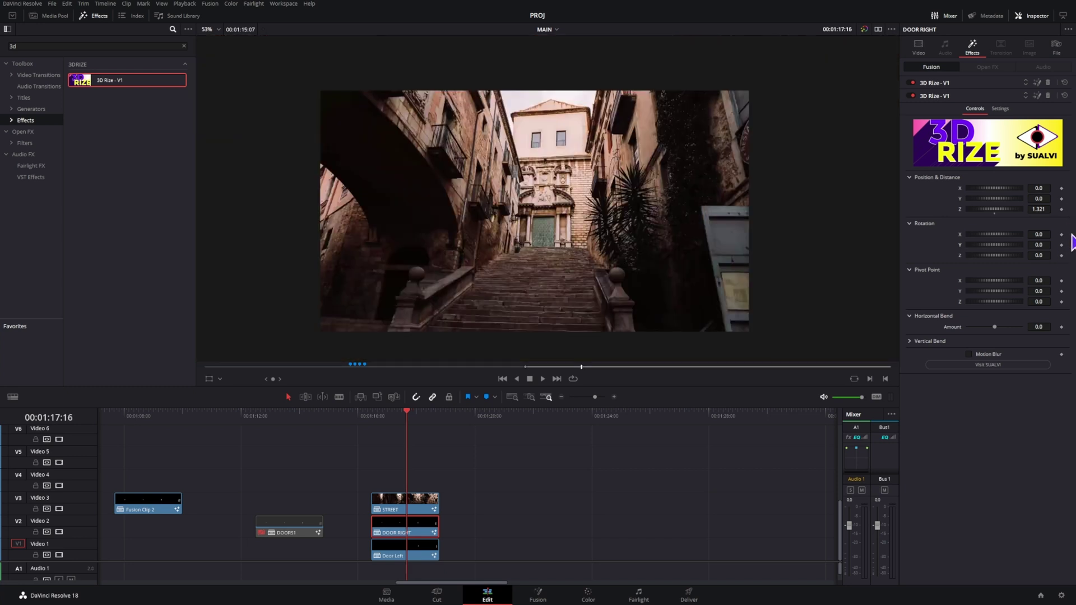
{"action": "key", "text": "Right"}
{"action": "key", "text": "Right"}
{"action": "key", "text": "Right"}
{"action": "key", "text": "Right"}
{"action": "key", "text": "Right"}
{"action": "key", "text": "Right"}
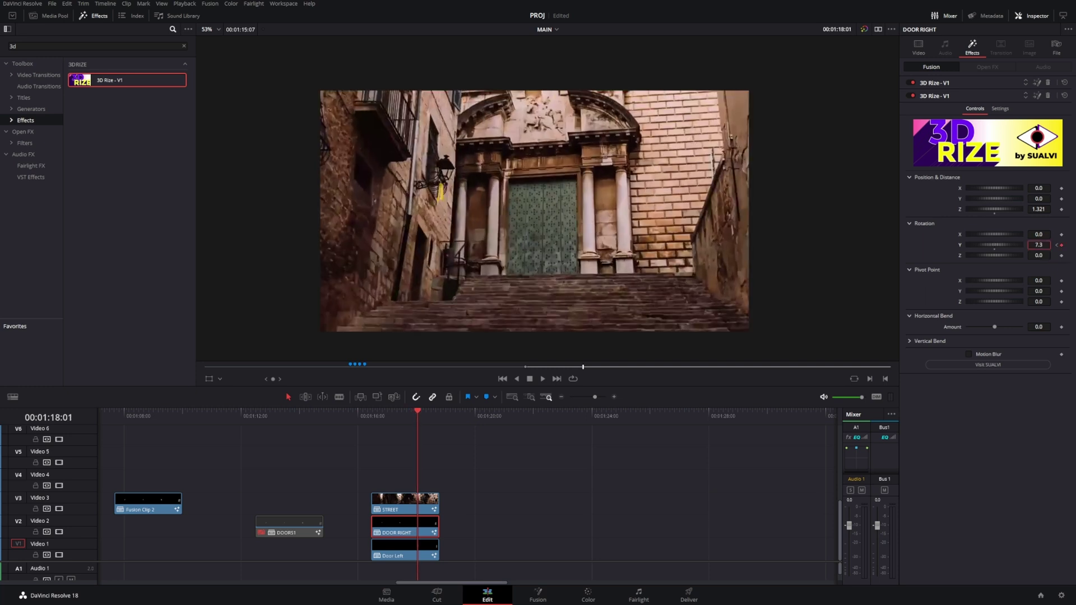
{"action": "mouse_move", "coordinate": [1039, 245]}
{"action": "left_mouse_down"}
{"action": "mouse_move", "coordinate": [1067, 245]}
{"action": "mouse_move", "coordinate": [1030, 244]}
{"action": "mouse_move", "coordinate": [1044, 245]}
{"action": "left_mouse_up"}
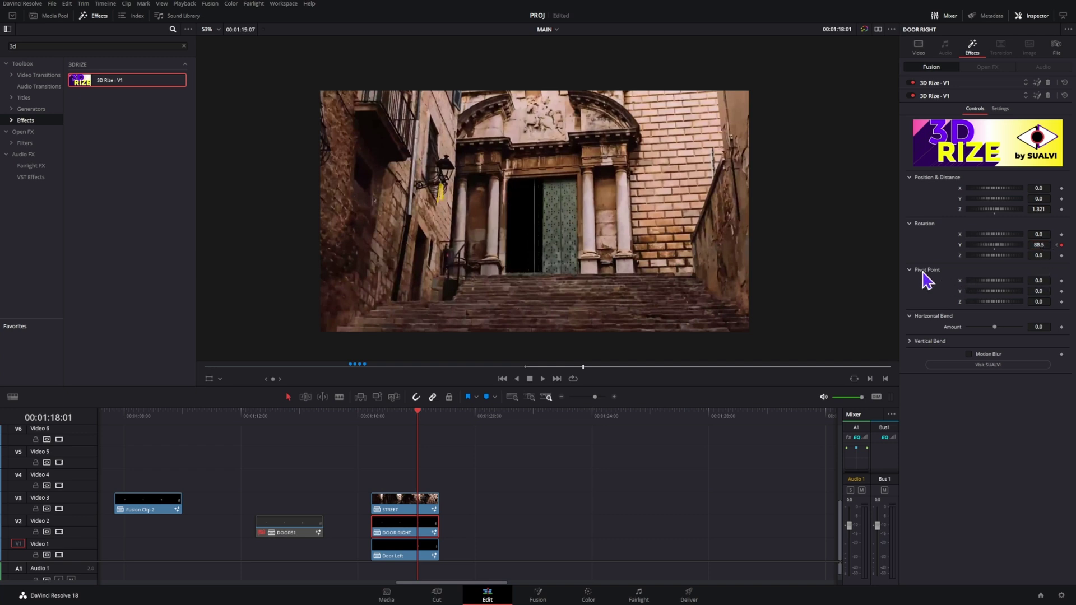
Step: Set pivot point X to -0.068 in DOOR RIGHT's second 3D Rize effect and step through the frames to check the door's swing
{"action": "left_click_drag", "start_coordinate": [1042, 284], "coordinate": [1033, 283]}
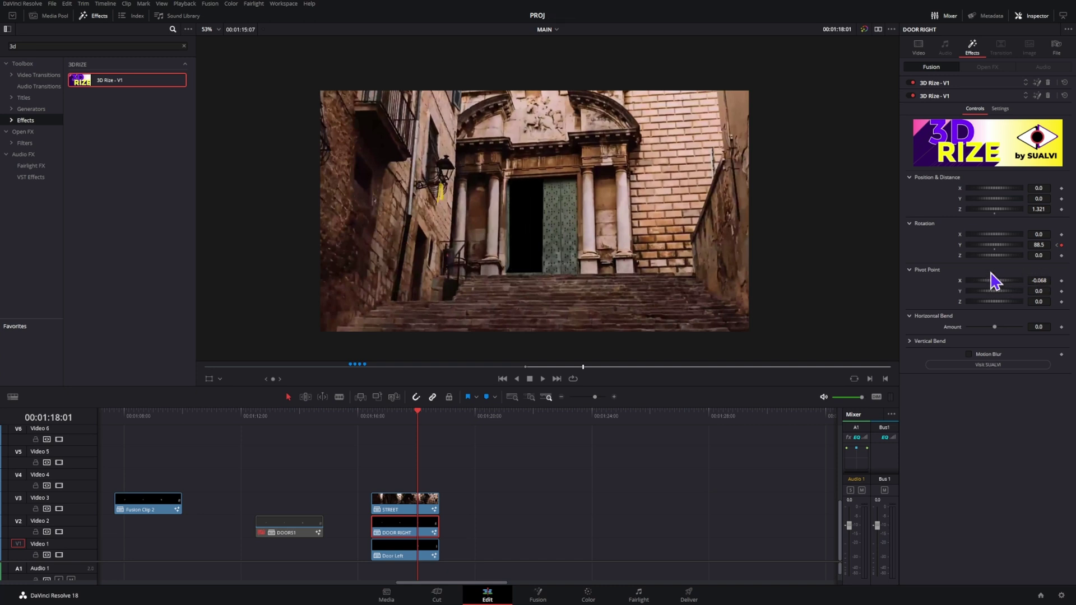
{"action": "key", "text": "j"}
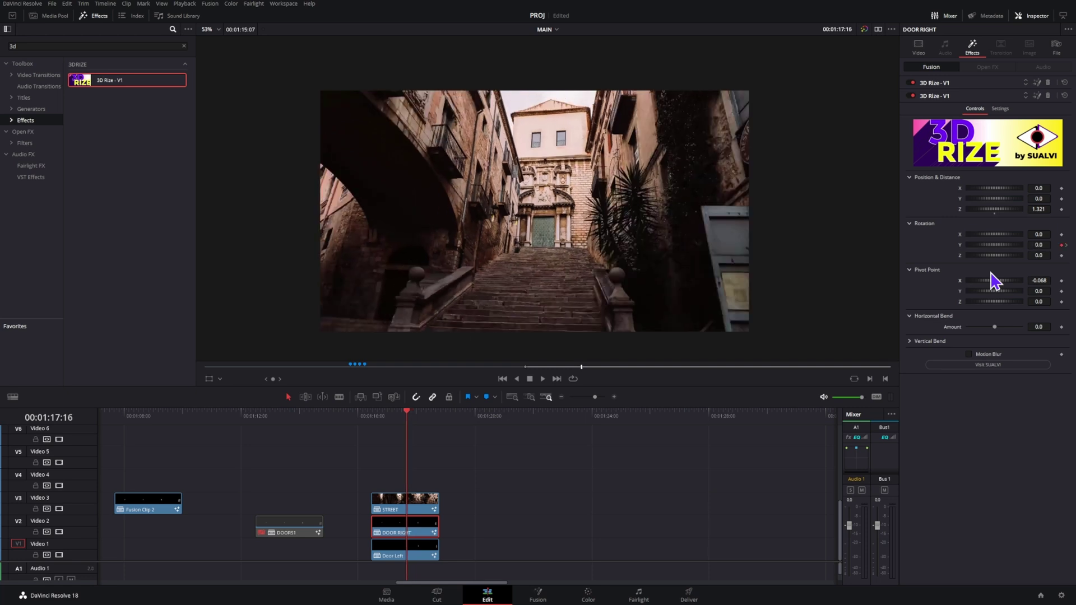
{"action": "key", "text": "Left"}
{"action": "key", "text": "Right"}
{"action": "key", "text": "Right"}
{"action": "key", "text": "Right"}
{"action": "key", "text": "Right"}
{"action": "key", "text": "Right"}
{"action": "key", "text": "Right"}
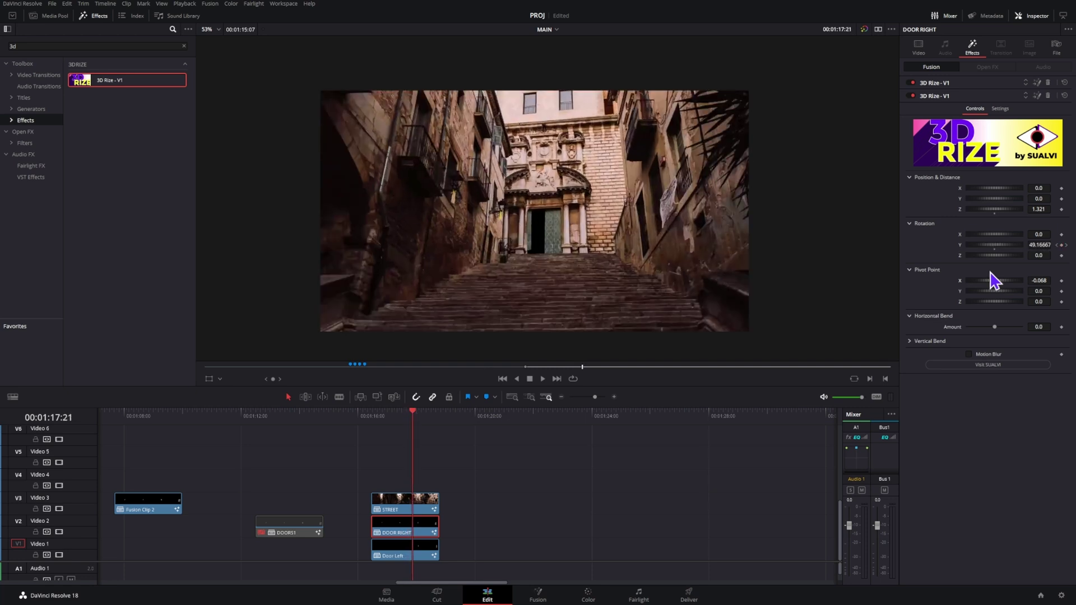
{"action": "key", "text": "Right"}
{"action": "key", "text": "Right"}
{"action": "key", "text": "Left"}
{"action": "key", "text": "Left"}
{"action": "key", "text": "Left"}
{"action": "key", "text": "Left"}
{"action": "key", "text": "Left"}
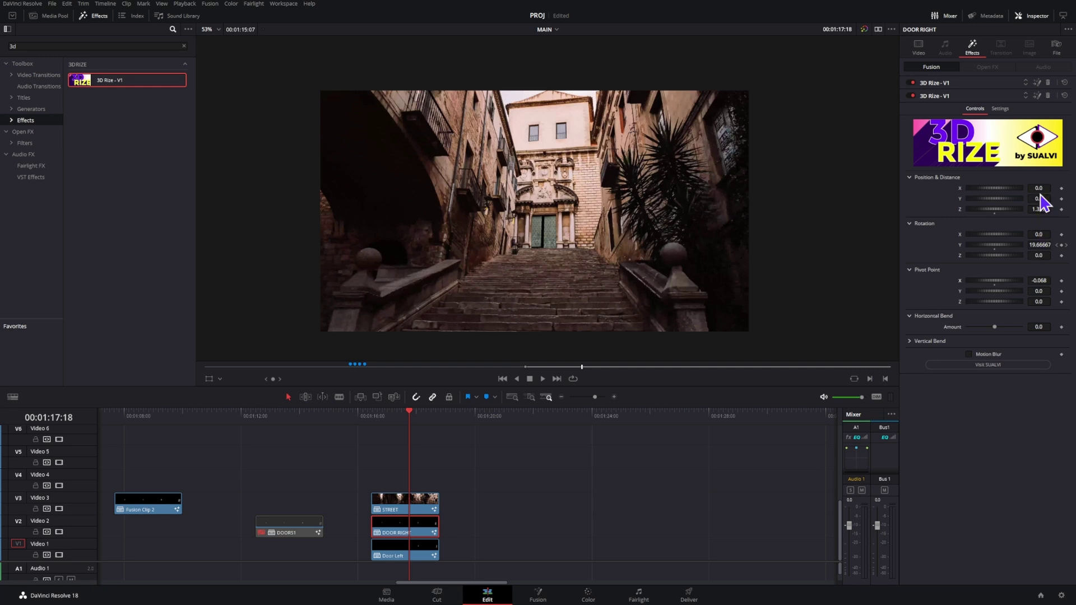
Step: Keyframe DOOR RIGHT's position Y from 0.0 at 00:01:17:16 to -0.0093 at 00:01:18:01 in the second effect, and check the following frames
{"action": "left_click", "coordinate": [1057, 245]}
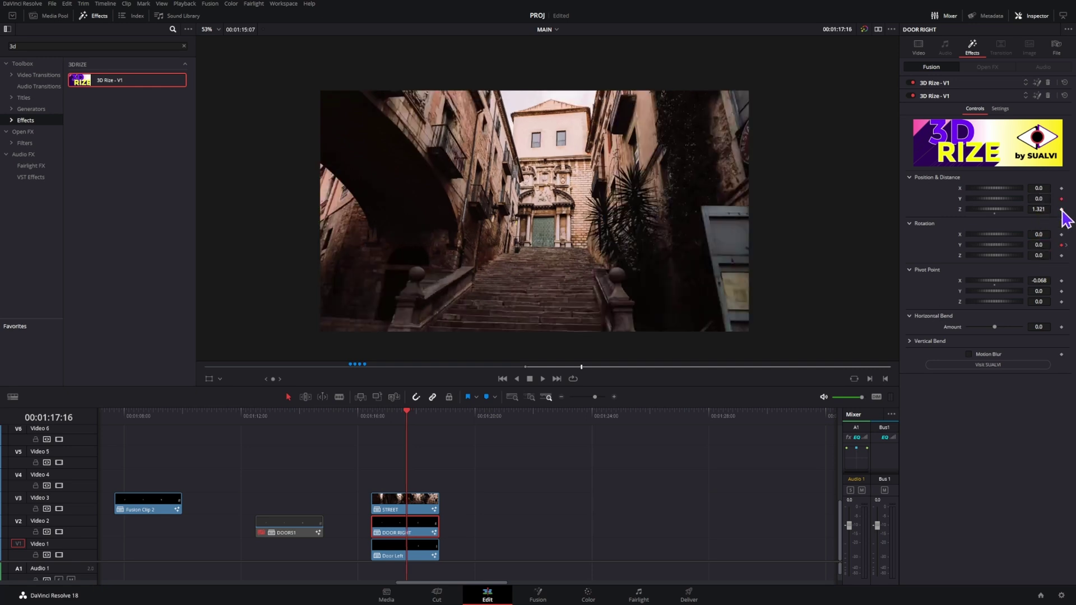
{"action": "left_click", "coordinate": [1066, 244]}
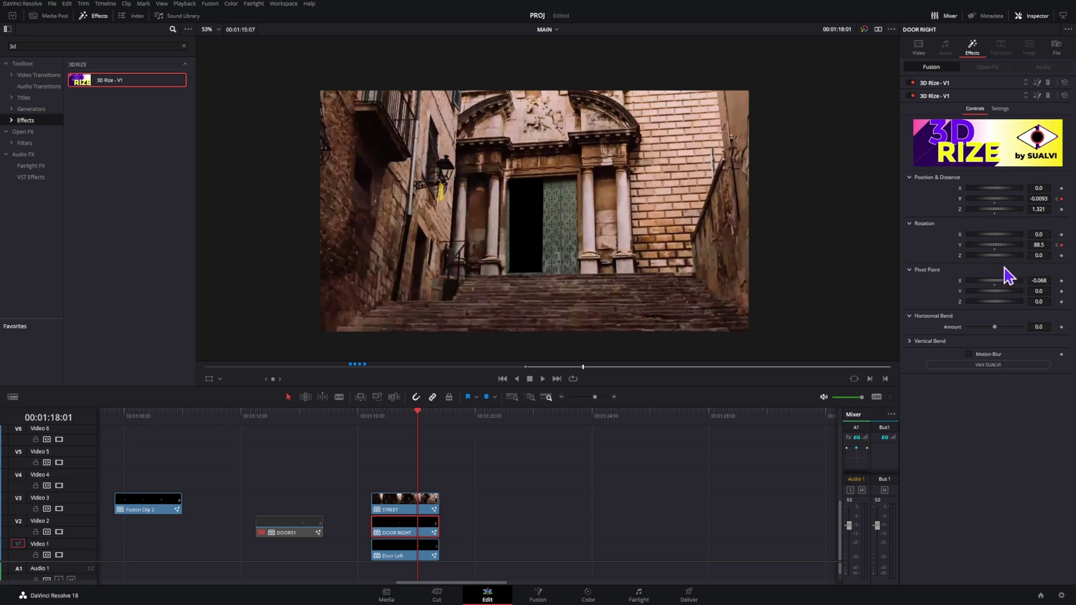
{"action": "key", "text": "Right"}
{"action": "key", "text": "Right"}
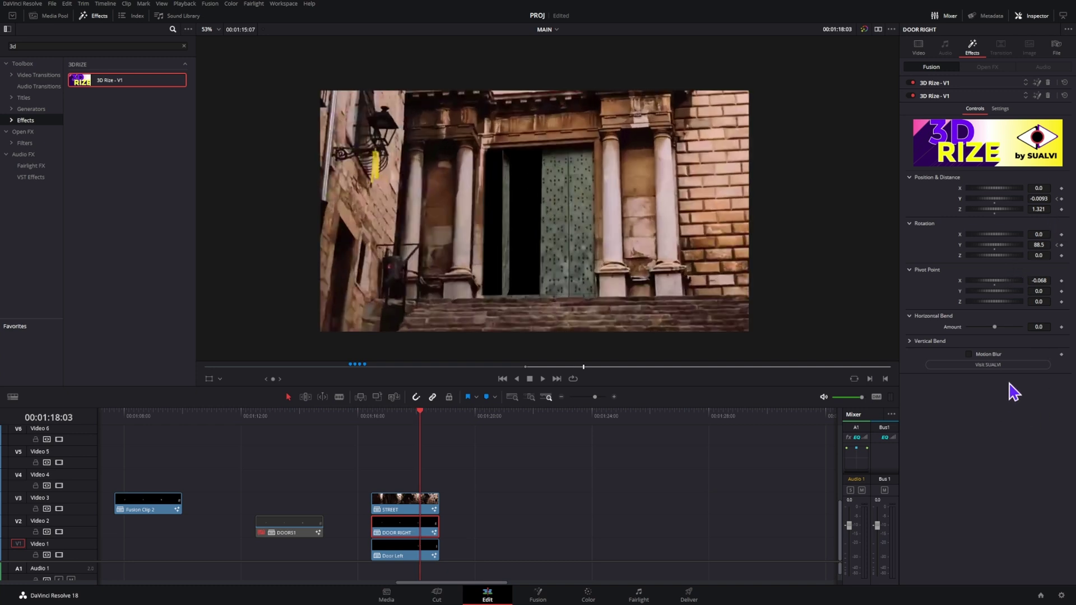
{"action": "key", "text": "Right"}
{"action": "key", "text": "Right"}
{"action": "key", "text": "Right"}
{"action": "key", "text": "Right"}
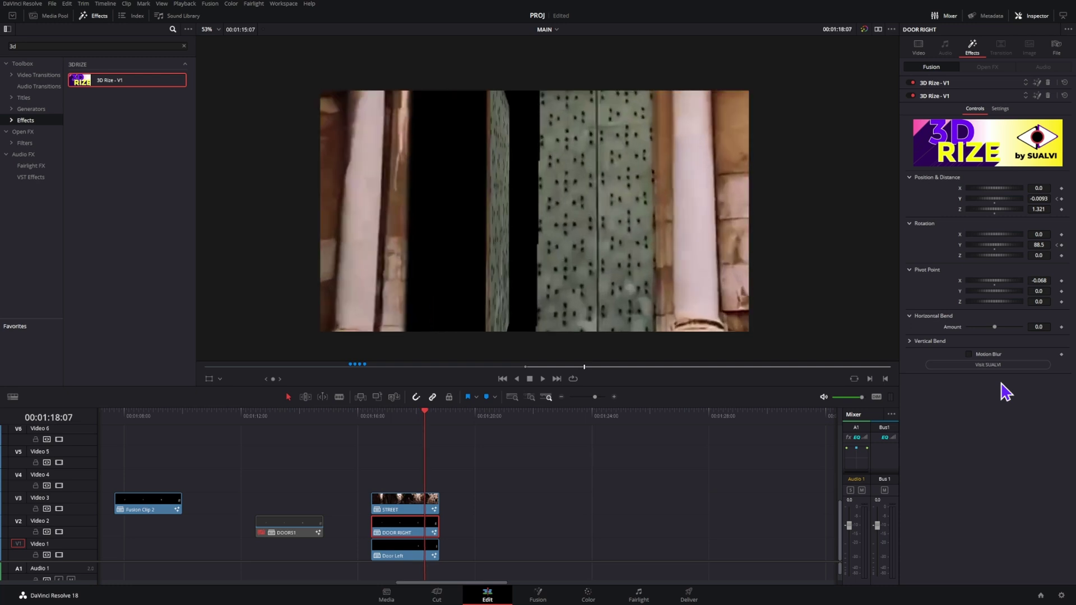
{"action": "key", "text": "Left"}
{"action": "key", "text": "Left"}
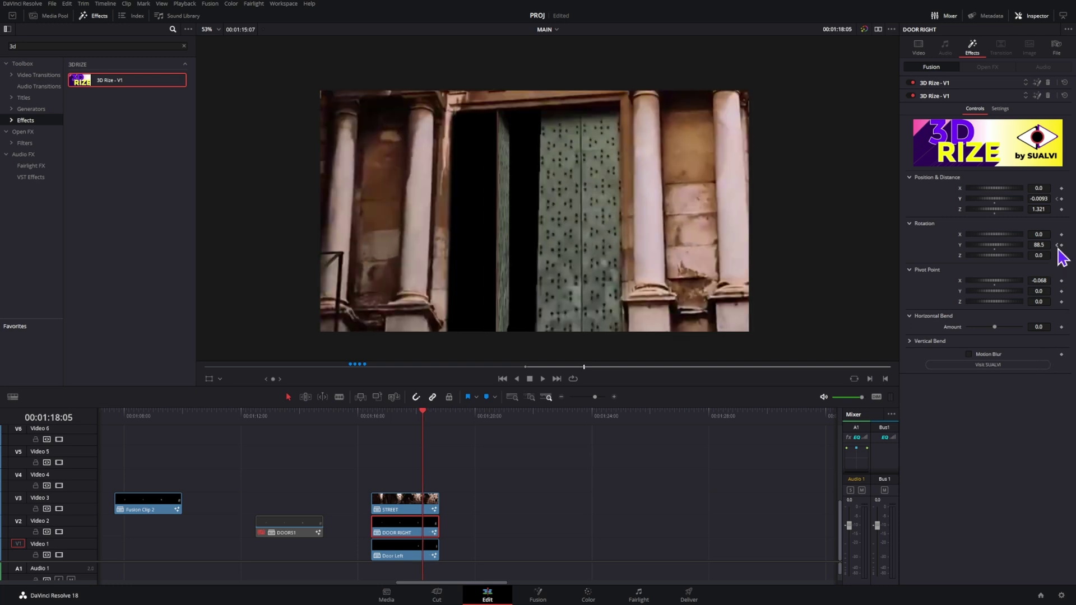
Step: In DOOR RIGHT's second effect, keyframe position X from 0.0 at 00:01:17:22 to -0.979 at 00:01:18:01
{"action": "left_click", "coordinate": [1057, 246]}
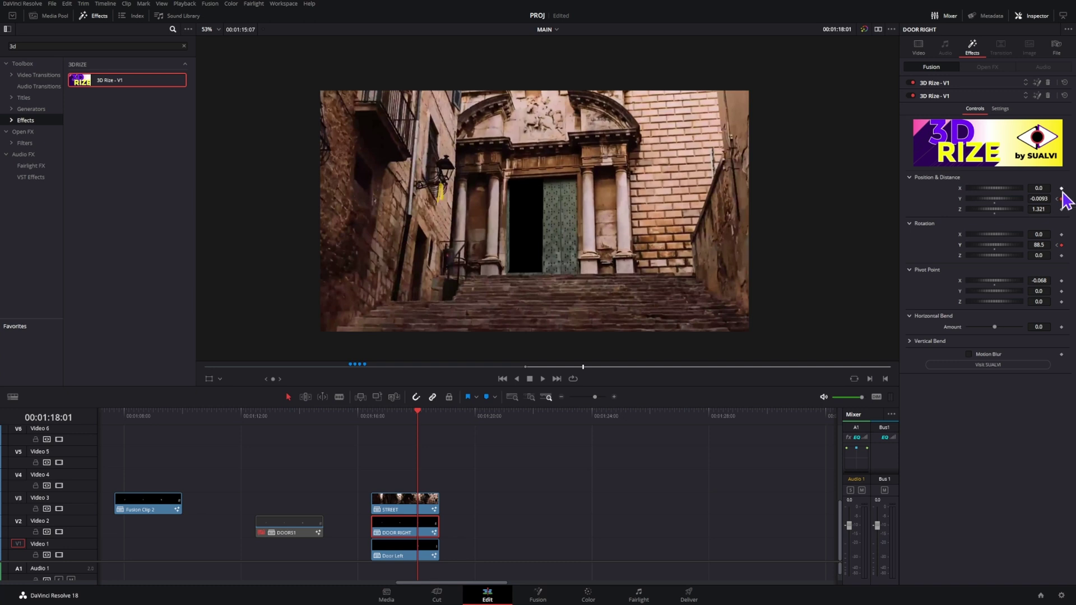
{"action": "key", "text": "Left"}
{"action": "key", "text": "Left"}
{"action": "key", "text": "Left"}
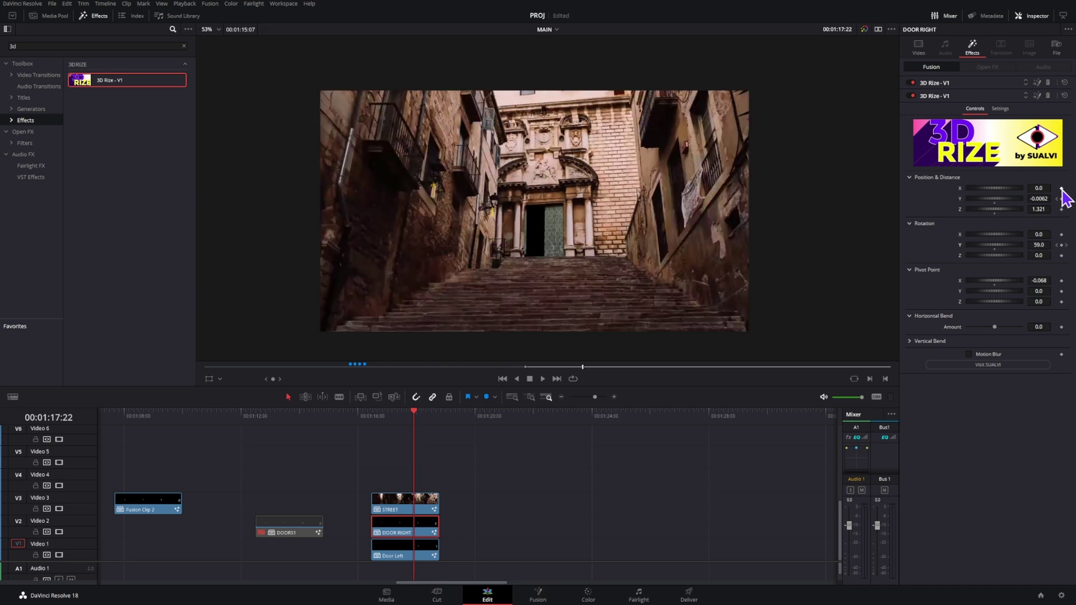
{"action": "key", "text": "Right"}
{"action": "key", "text": "Right"}
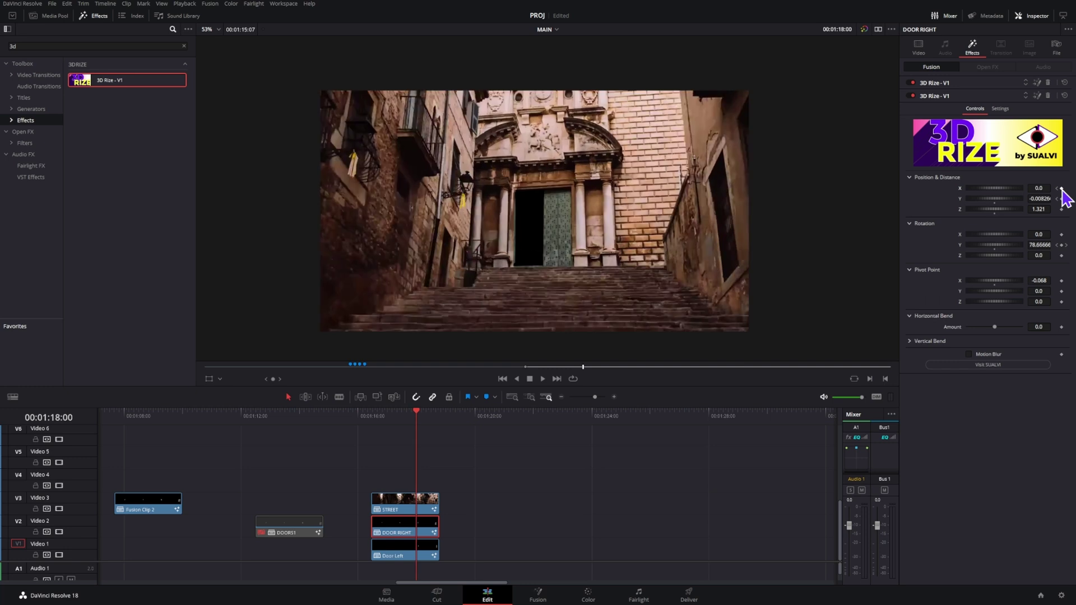
{"action": "key", "text": "Right"}
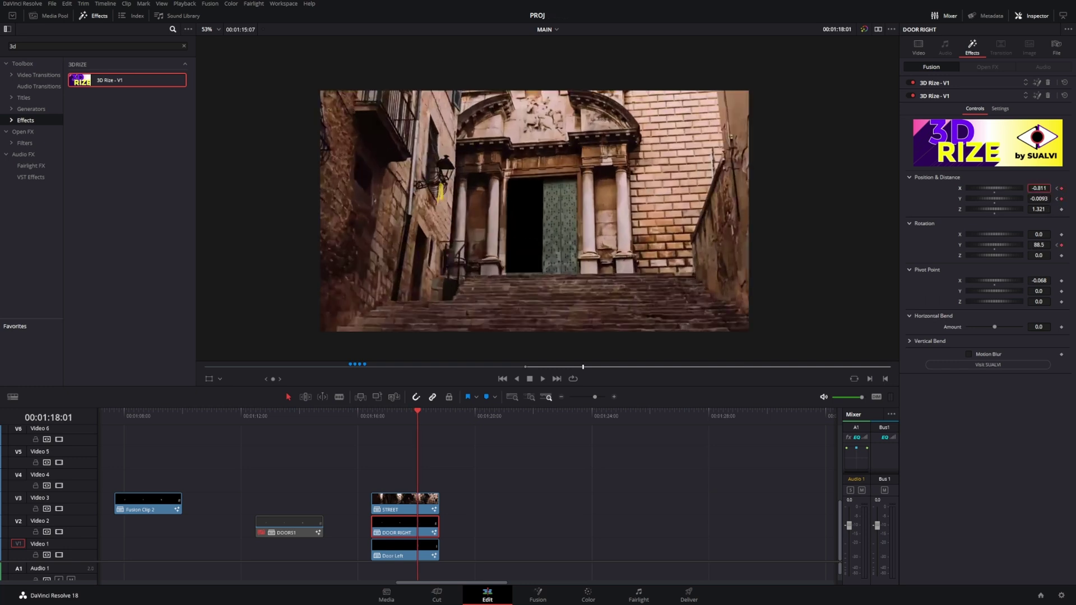
Step: Step forward through the end of the zoom and back to 00:01:17:20 to check whether the DOOR RIGHT half clears the doorway
{"action": "key", "text": "Right"}
{"action": "key", "text": "Right"}
{"action": "key", "text": "Right"}
{"action": "key", "text": "Right"}
{"action": "key", "text": "Right"}
{"action": "key", "text": "Right"}
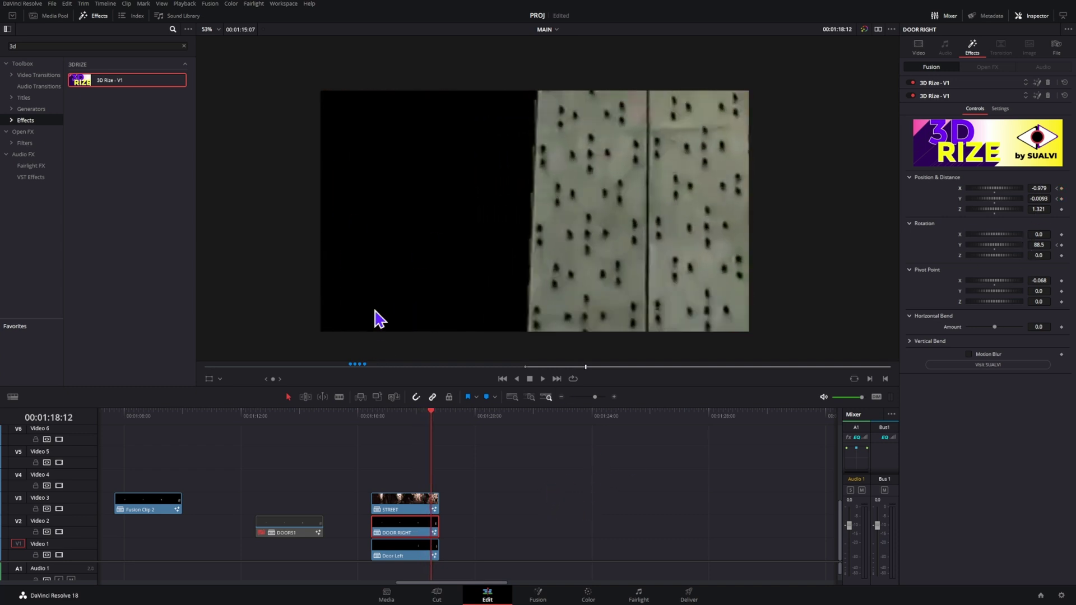
{"action": "key", "text": "Left"}
{"action": "key", "text": "Left"}
{"action": "key", "text": "Left"}
{"action": "key", "text": "Left"}
{"action": "key", "text": "Left"}
{"action": "key", "text": "Left"}
{"action": "key", "text": "Left"}
{"action": "key", "text": "Left"}
{"action": "key", "text": "Left"}
{"action": "key", "text": "Left"}
{"action": "key", "text": "Left"}
{"action": "key", "text": "Left"}
{"action": "key", "text": "Left"}
{"action": "key", "text": "Left"}
{"action": "key", "text": "Left"}
{"action": "key", "text": "Left"}
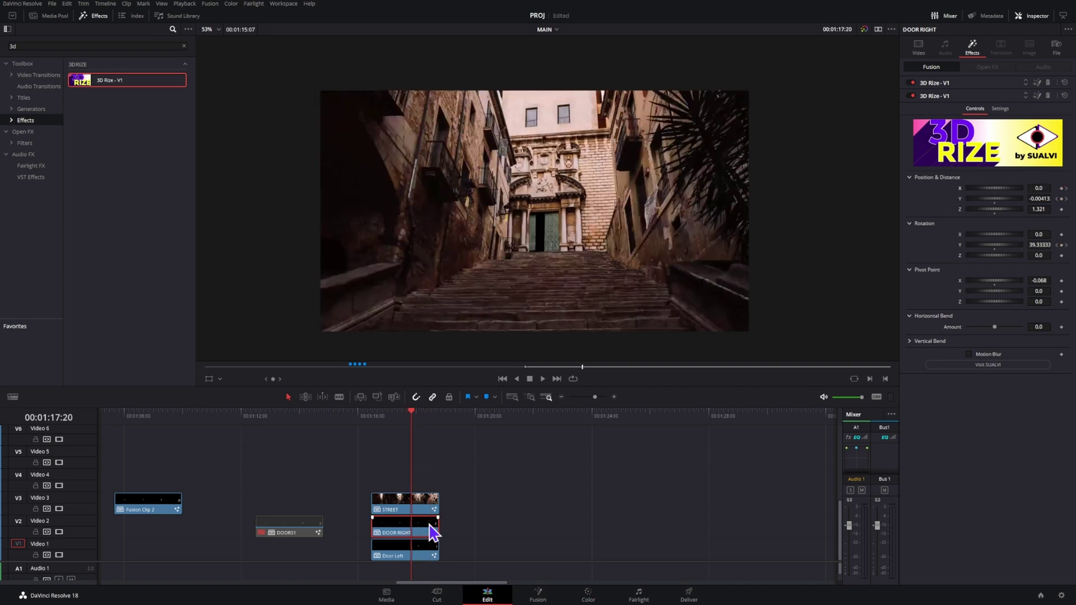
Step: Paste only the Fusion effects from the DOOR RIGHT clip onto the Door Left clip
{"action": "left_click", "coordinate": [430, 548]}
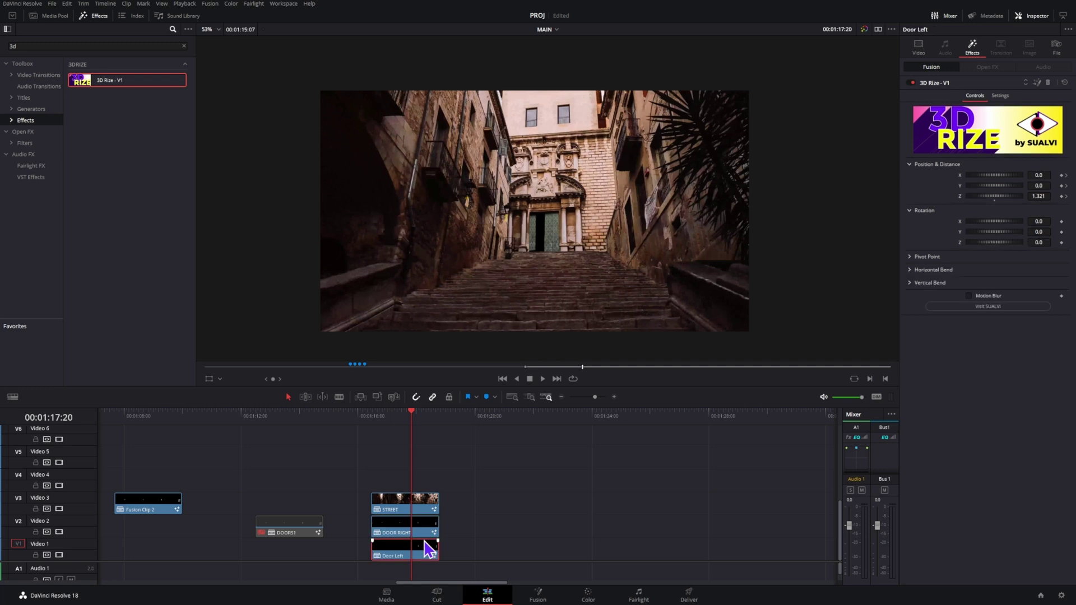
{"action": "key", "text": "alt+v"}
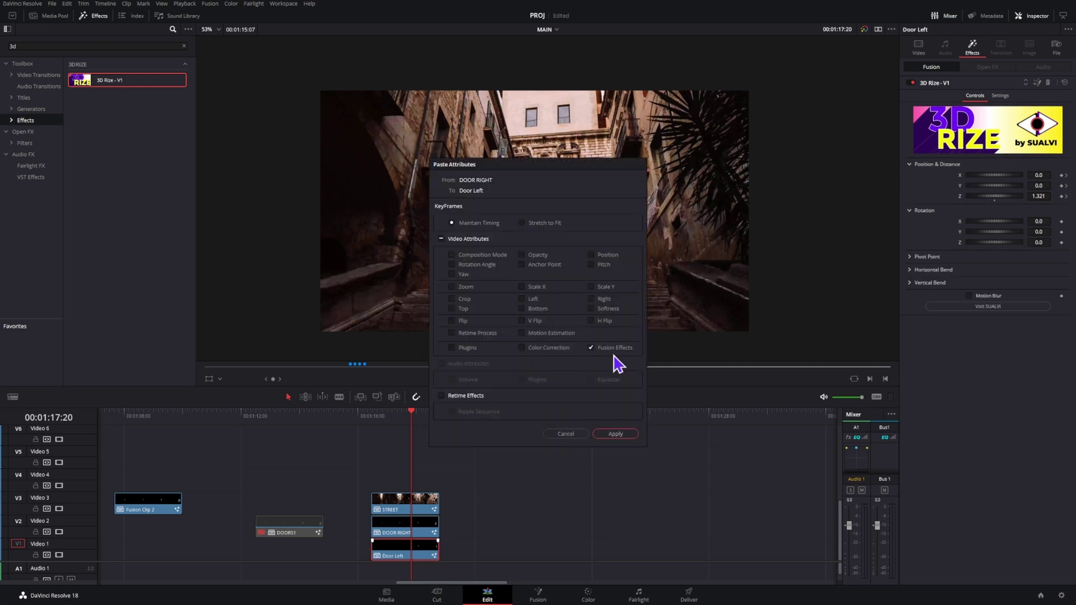
{"action": "left_click", "coordinate": [616, 435]}
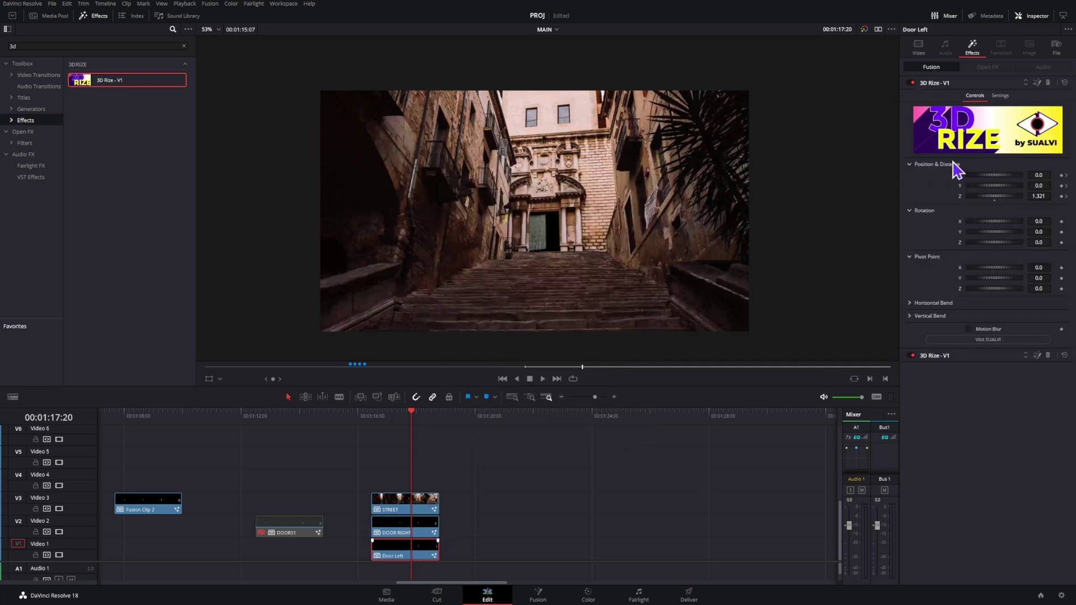
Step: Set pivot point X to 0.068 in the Door Left clip's second 3D Rize effect
{"action": "left_click", "coordinate": [944, 84]}
{"action": "left_click", "coordinate": [944, 96]}
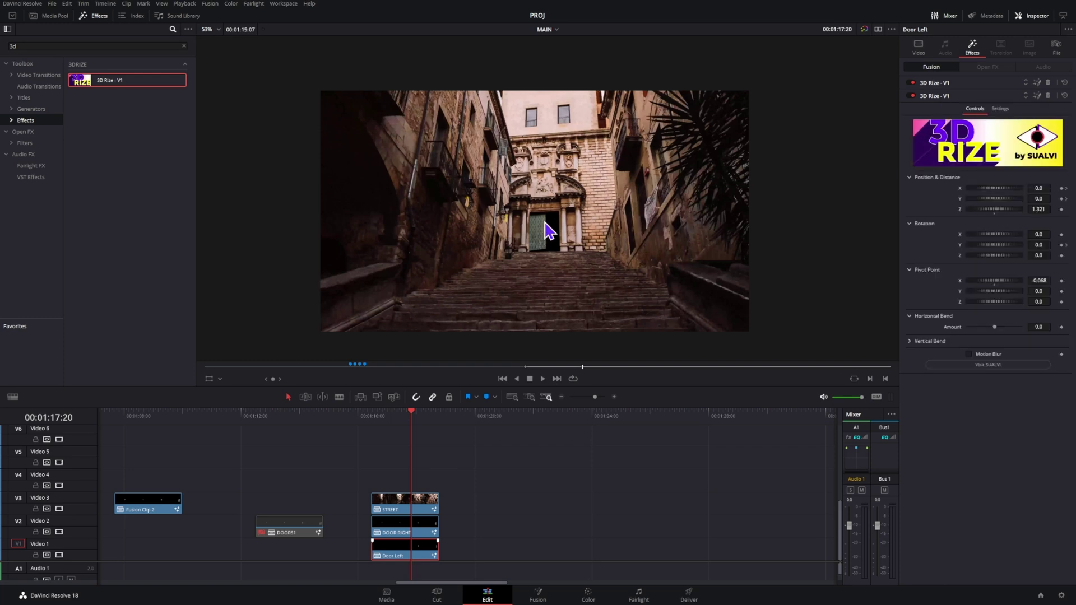
{"action": "scroll", "coordinate": [549, 246], "scroll_direction": "up", "scroll_amount": 2}
{"action": "scroll", "coordinate": [555, 261], "scroll_direction": "up", "scroll_amount": 1}
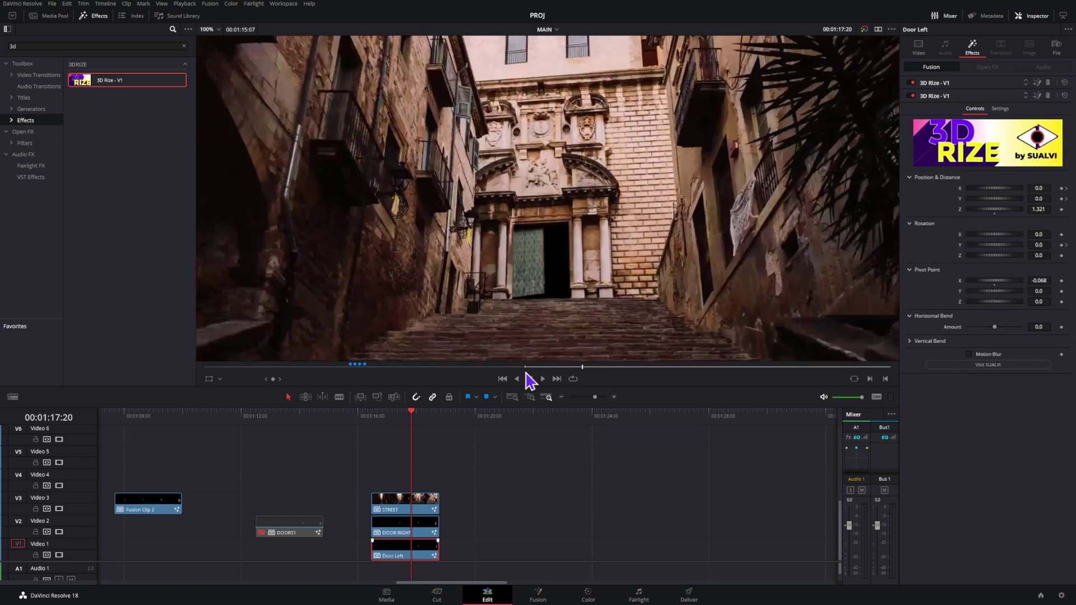
{"action": "key", "text": "space"}
{"action": "key", "text": "Left"}
{"action": "key", "text": "Left"}
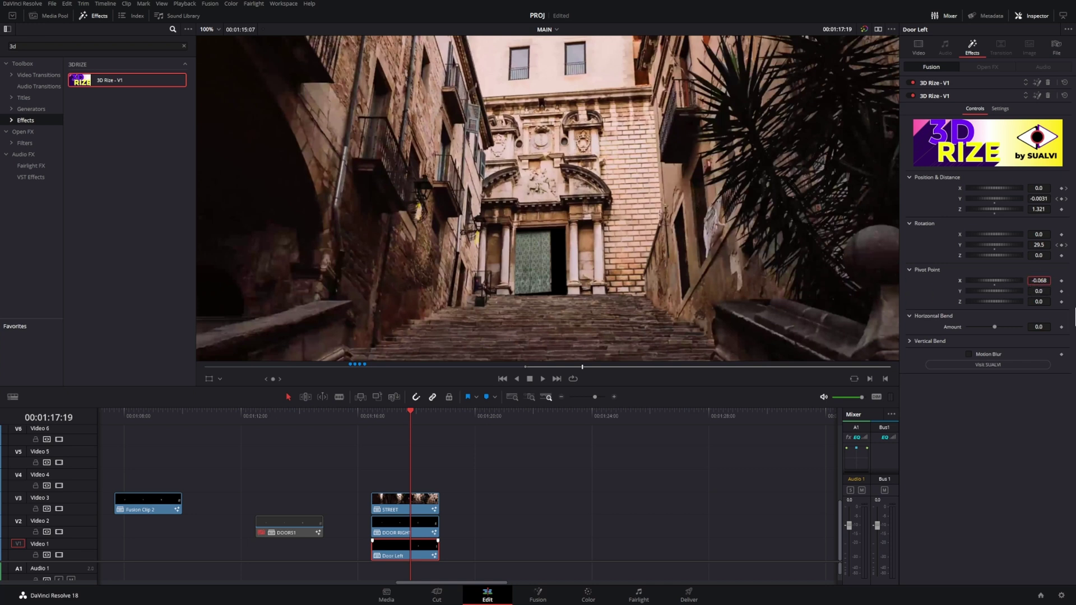
{"action": "key", "text": "Return"}
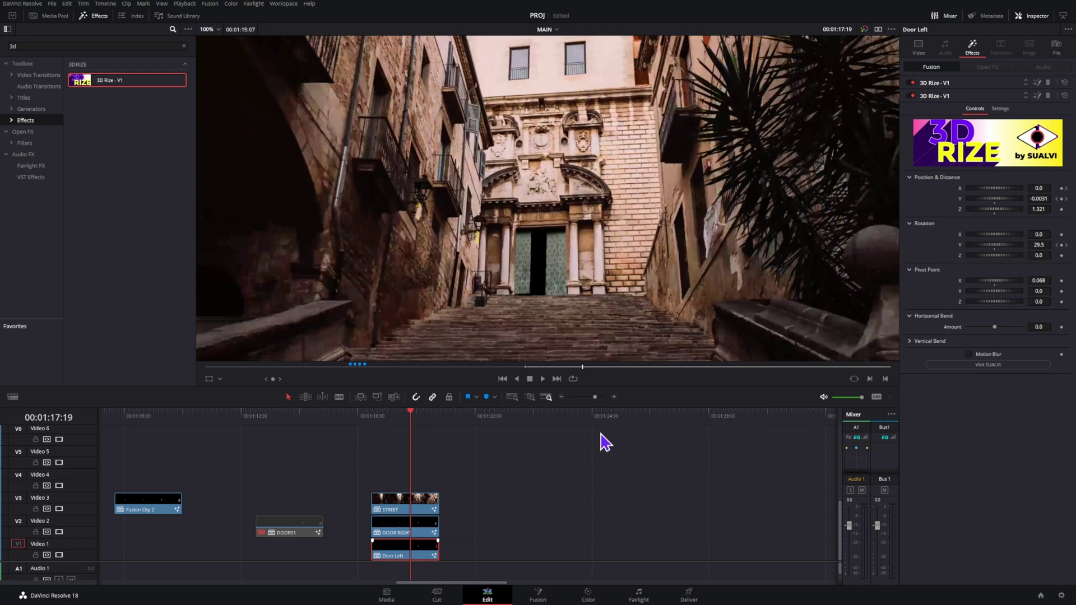
Step: Step back and forth through the frames from 00:01:17:16 to check both door halves swinging open
{"action": "key", "text": "Right"}
{"action": "key", "text": "Right"}
{"action": "key", "text": "Right"}
{"action": "key", "text": "Right"}
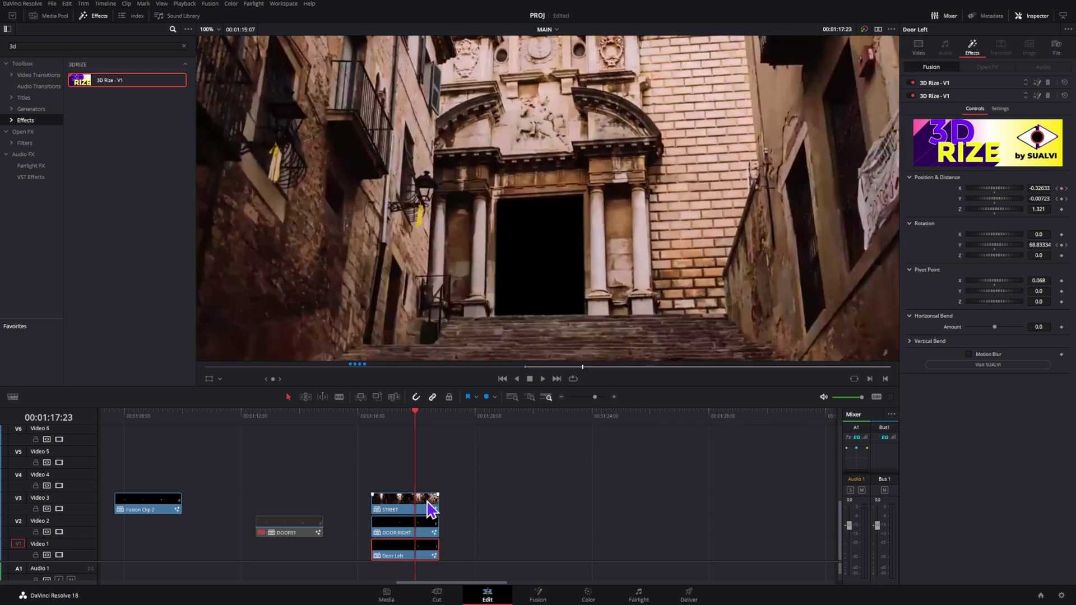
{"action": "key", "text": "Left"}
{"action": "key", "text": "Left"}
{"action": "key", "text": "Left"}
{"action": "key", "text": "Left"}
{"action": "key", "text": "Left"}
{"action": "key", "text": "Left"}
{"action": "key", "text": "Left"}
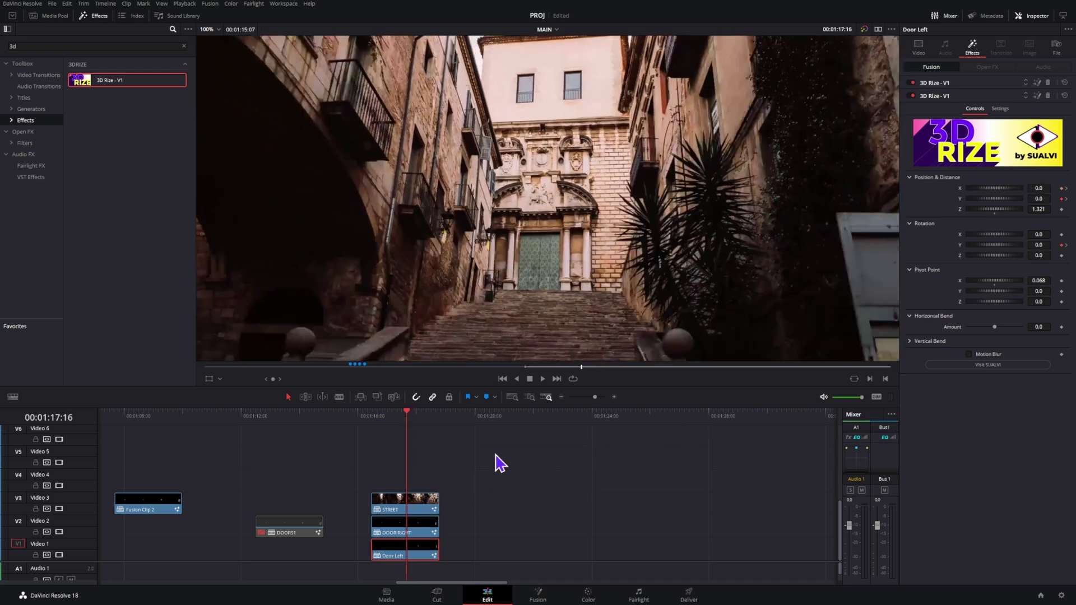
{"action": "key", "text": "Right"}
{"action": "key", "text": "Right"}
{"action": "key", "text": "Right"}
{"action": "key", "text": "Right"}
{"action": "key", "text": "Right"}
{"action": "key", "text": "Right"}
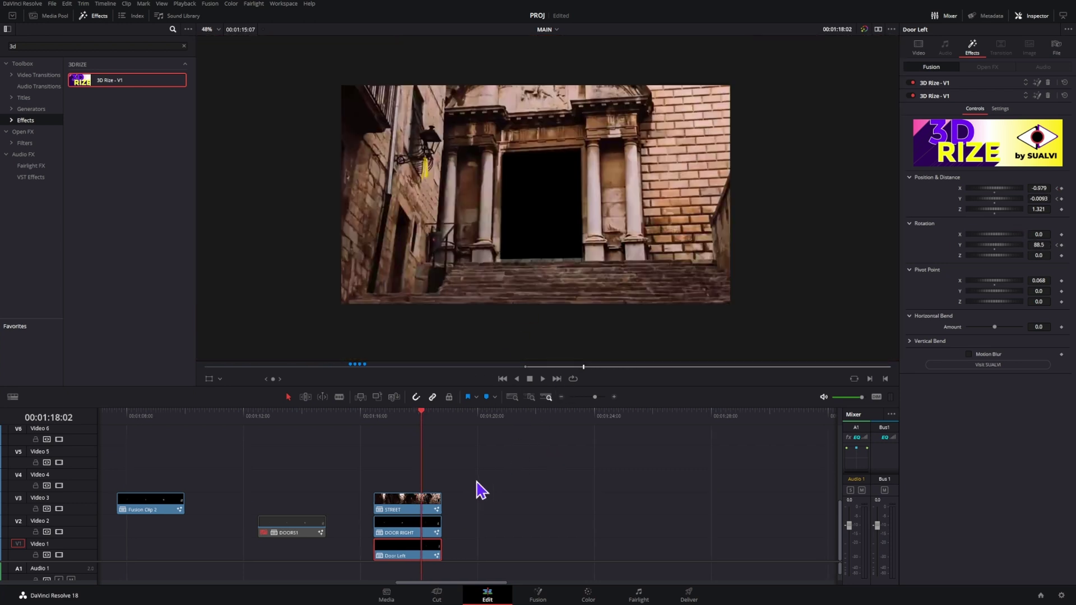
Step: Combine the STREET, DOOR RIGHT and Door Left clips into a compound clip named FIRST SCENE COMBINED
{"action": "left_click_drag", "start_coordinate": [476, 491], "coordinate": [414, 536]}
{"action": "right_click", "coordinate": [421, 531]}
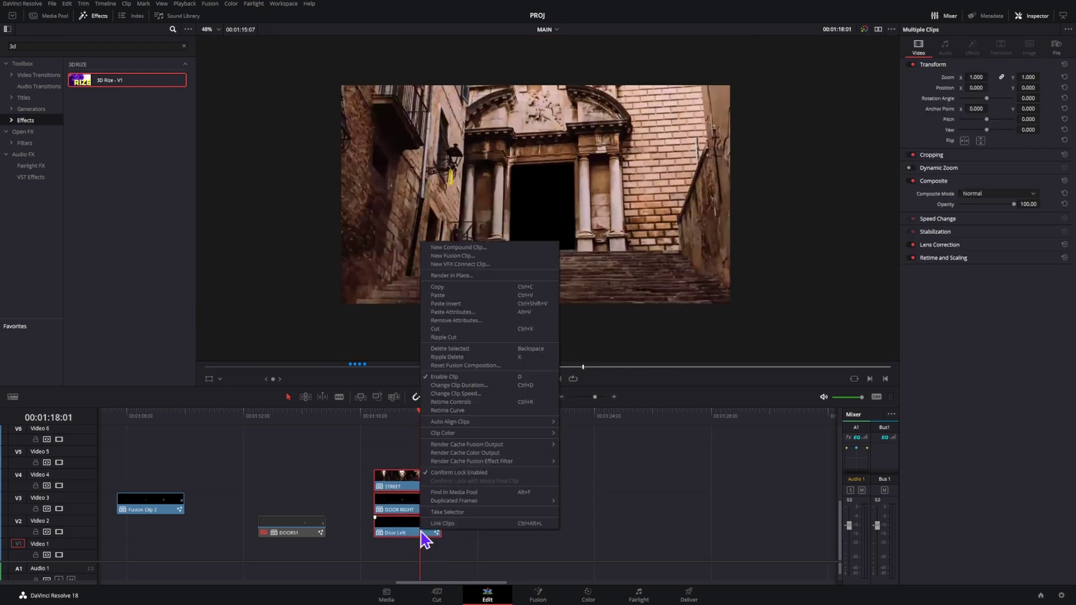
{"action": "left_click", "coordinate": [482, 247]}
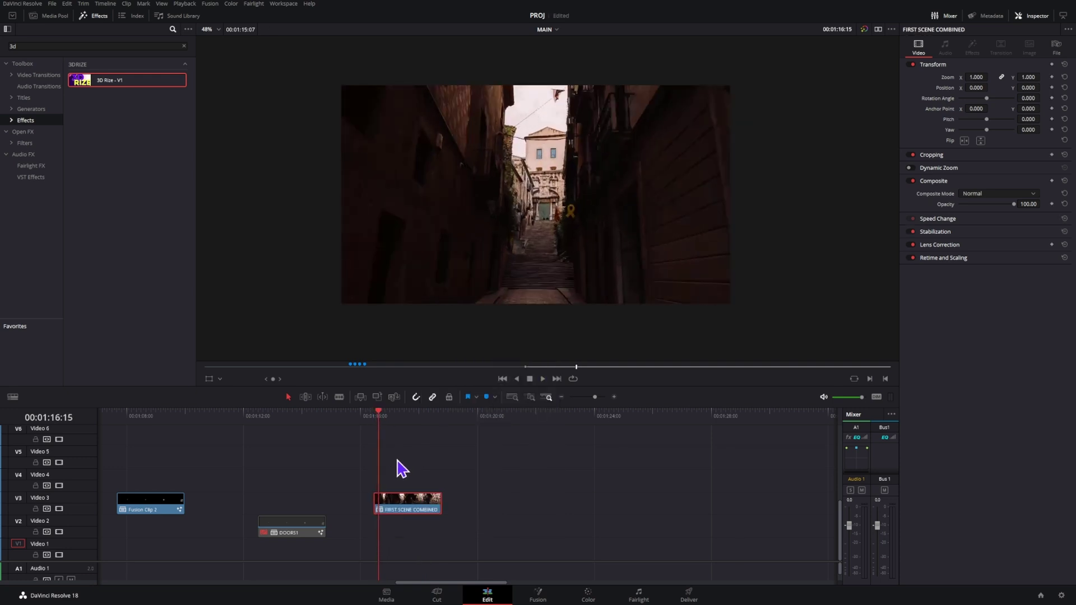
Step: Place a copy of the FIRST SCENE COMBINED clip on Video 2 starting at 00:01:16:21 and play through the doorway passage
{"action": "key", "text": "space"}
{"action": "left_click_drag", "start_coordinate": [395, 505], "coordinate": [405, 533]}
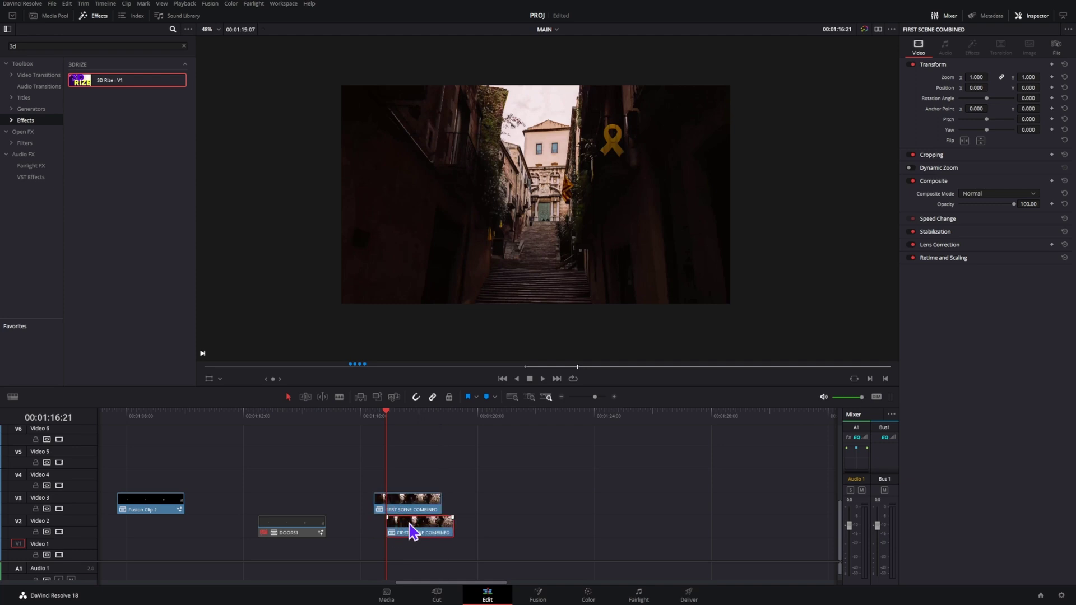
{"action": "key", "text": "space"}
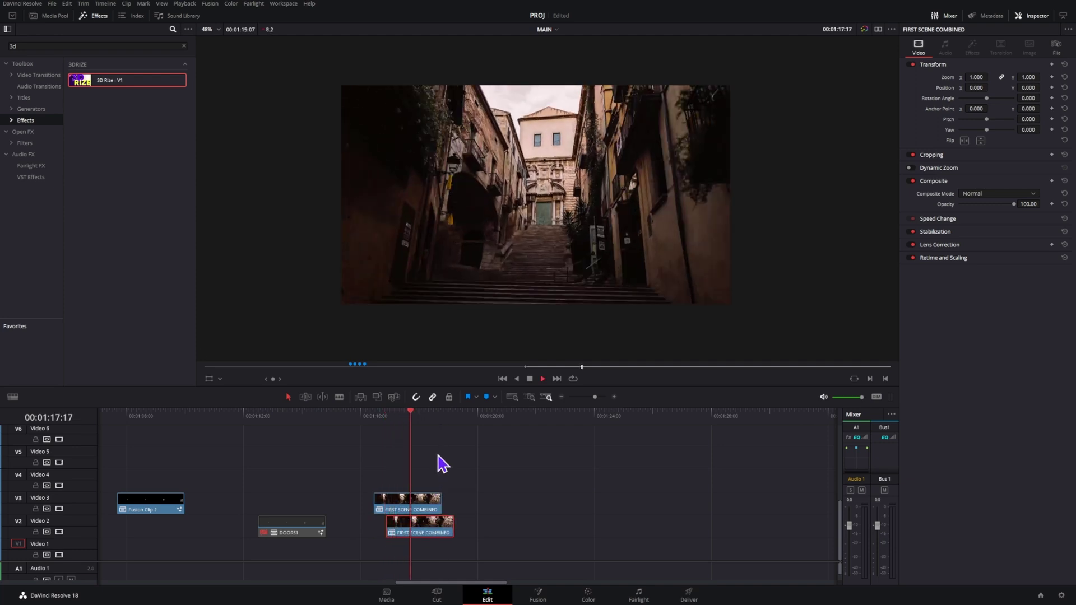
{"action": "key", "text": "space"}
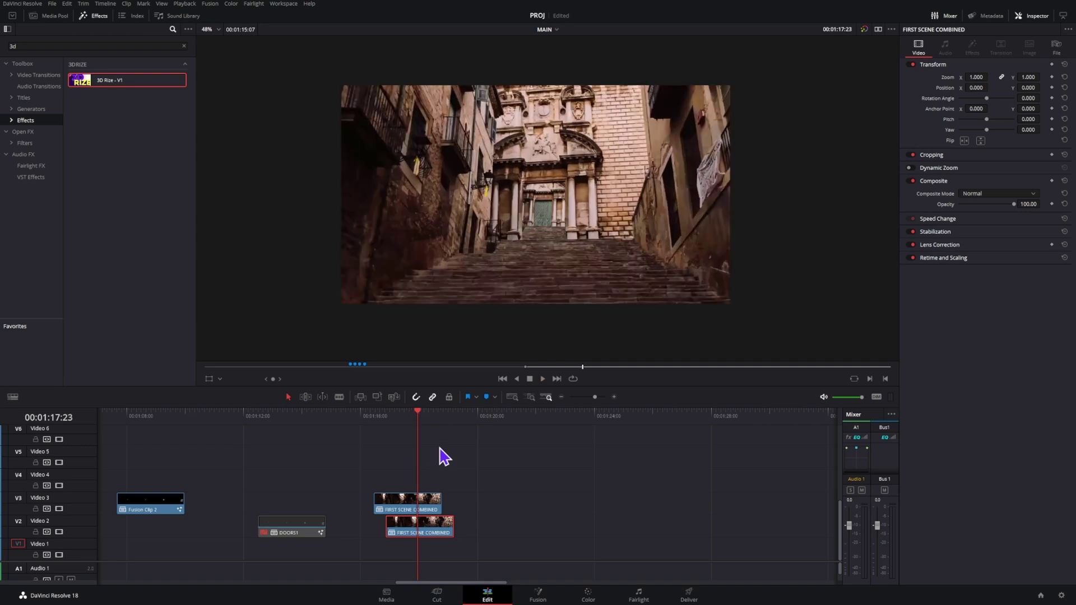
{"action": "key", "text": "Right"}
{"action": "key", "text": "Right"}
{"action": "key", "text": "Right"}
{"action": "key", "text": "space"}
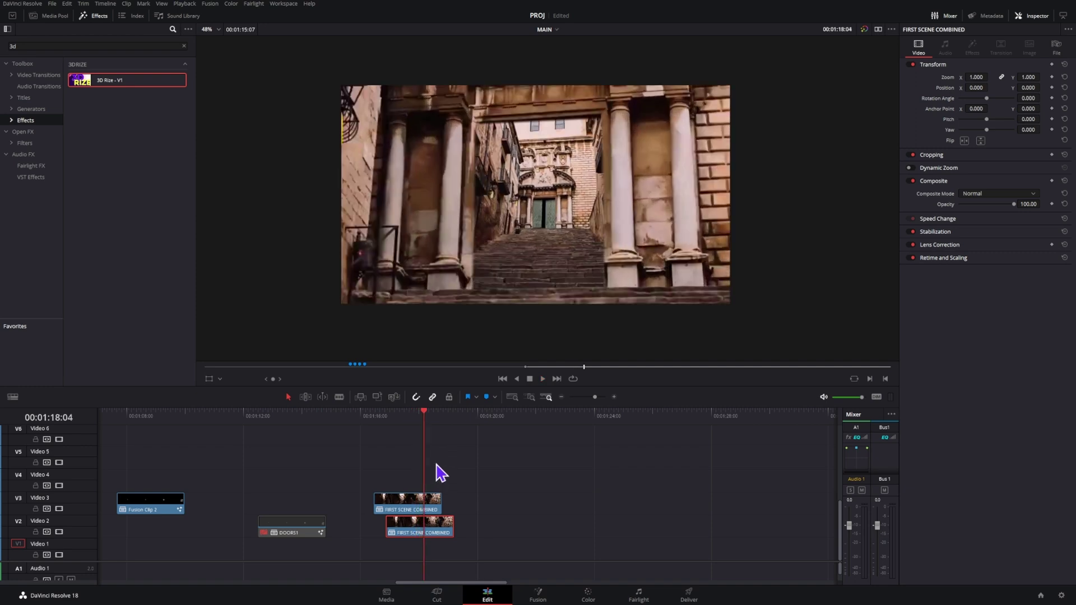
{"action": "left_click", "coordinate": [375, 418]}
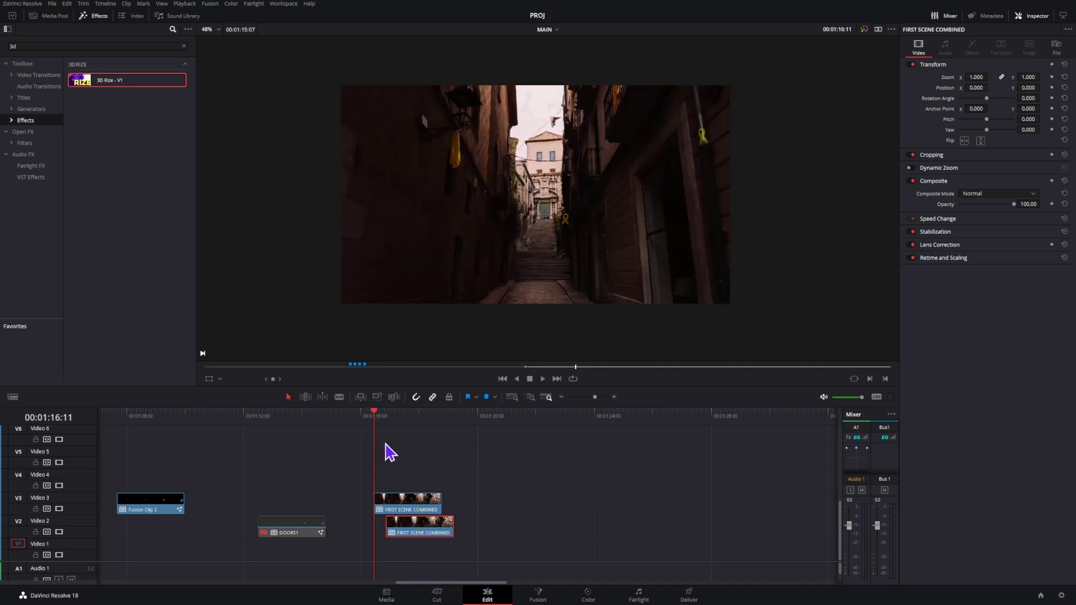
Step: Shift the Video 2 copy slightly earlier and paste another FIRST SCENE COMBINED copy on Video 1, a few frames after it
{"action": "left_click_drag", "start_coordinate": [416, 525], "coordinate": [409, 525]}
{"action": "left_click_drag", "start_coordinate": [415, 425], "coordinate": [383, 459]}
{"action": "key", "text": "Right"}
{"action": "key", "text": "Right"}
{"action": "key", "text": "Right"}
{"action": "key", "text": "Right"}
{"action": "key", "text": "Right"}
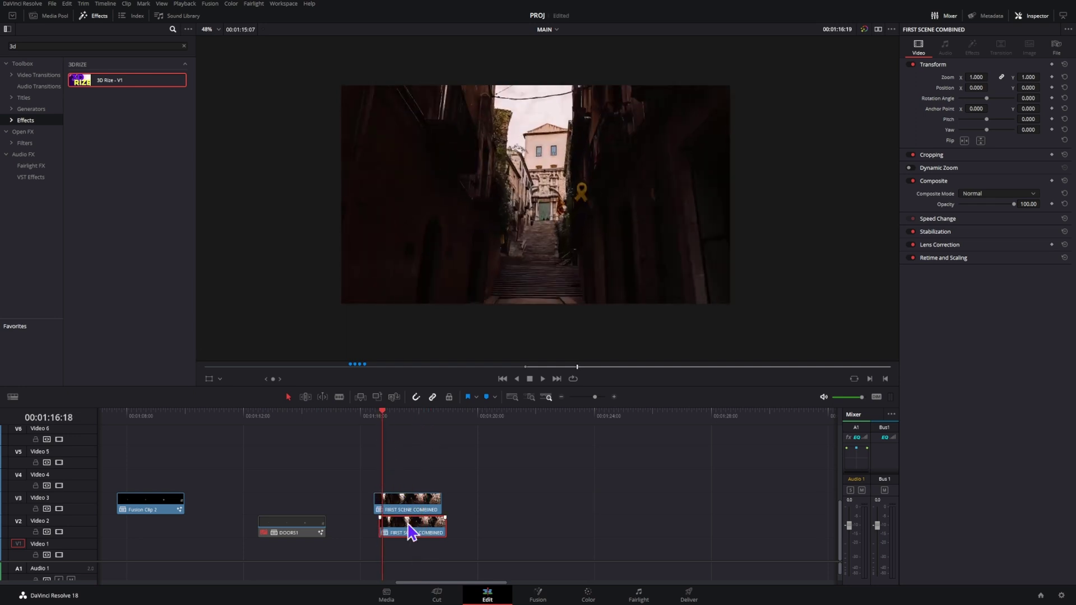
{"action": "key", "text": "ctrl+v"}
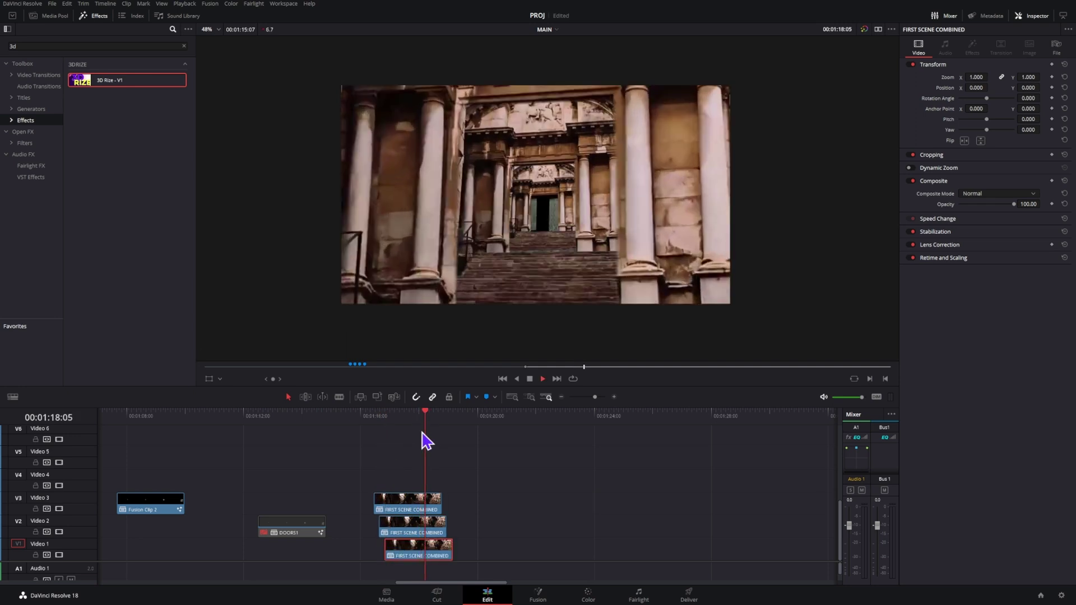
{"action": "key", "text": "space"}
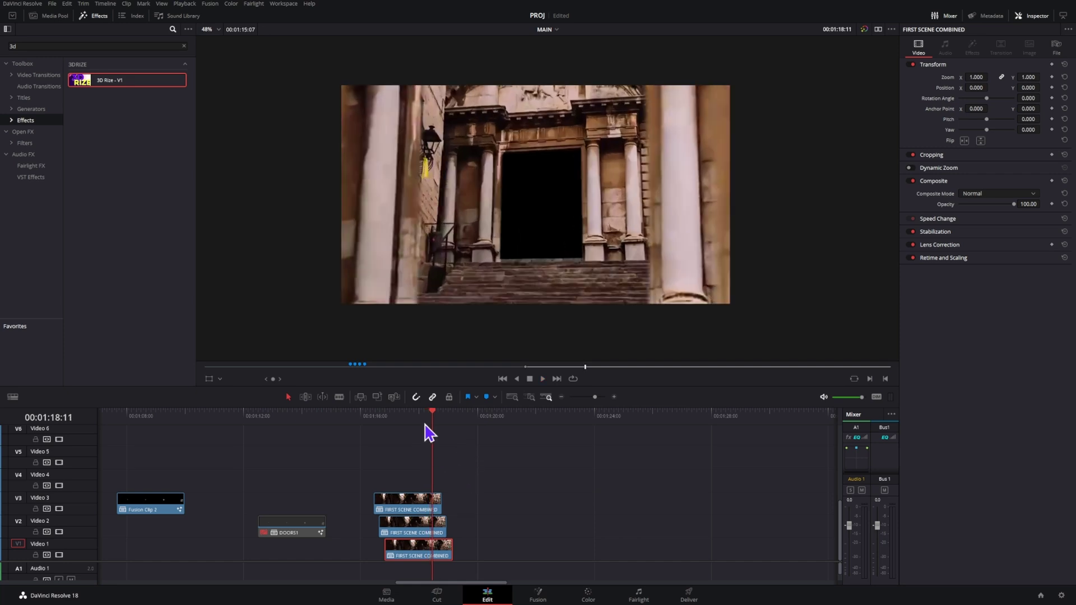
Step: Set the Video 2 copy's rotation angle to -6.9 and step through the frames from 00:01:18:00 to 00:01:18:09
{"action": "left_click_drag", "start_coordinate": [425, 423], "coordinate": [419, 427]}
{"action": "left_click", "coordinate": [416, 525]}
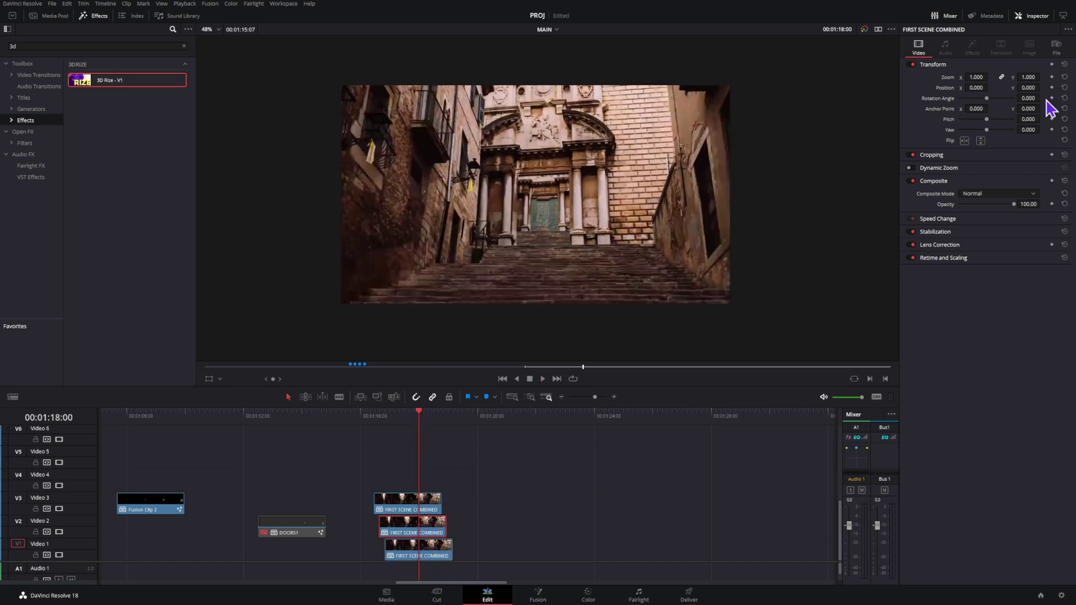
{"action": "left_click_drag", "start_coordinate": [1018, 99], "coordinate": [964, 98]}
{"action": "key", "text": "Right"}
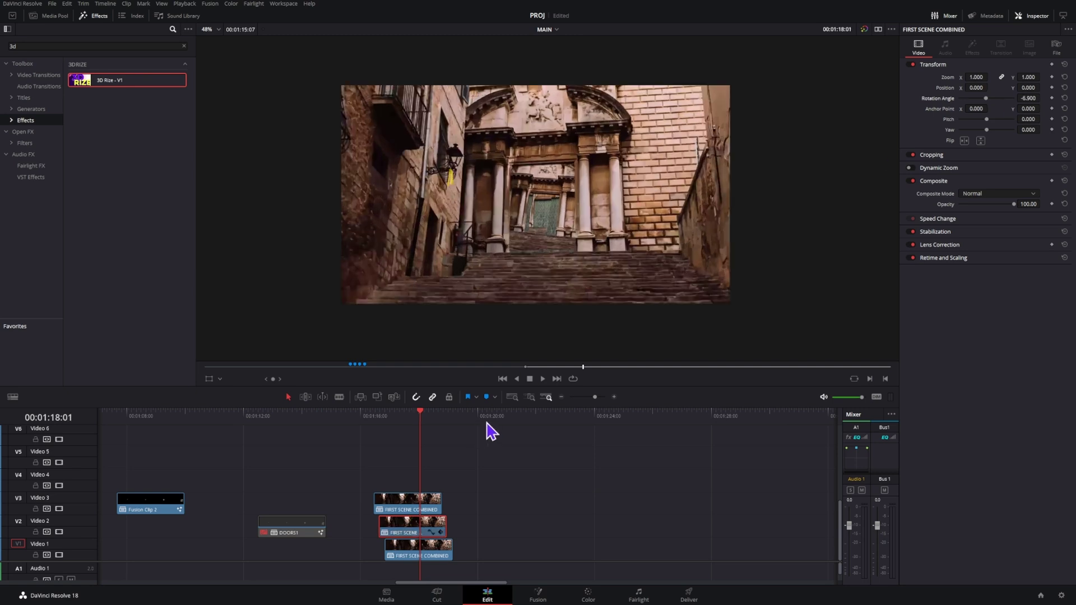
{"action": "key", "text": "Right"}
{"action": "key", "text": "Right"}
{"action": "key", "text": "Right"}
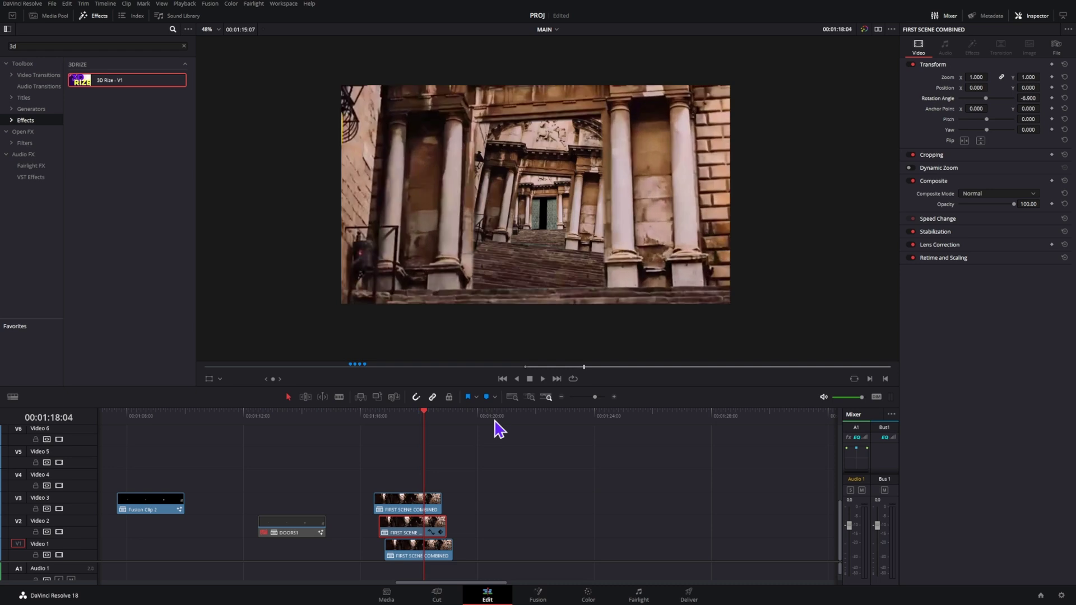
{"action": "key", "text": "Right"}
{"action": "key", "text": "Right"}
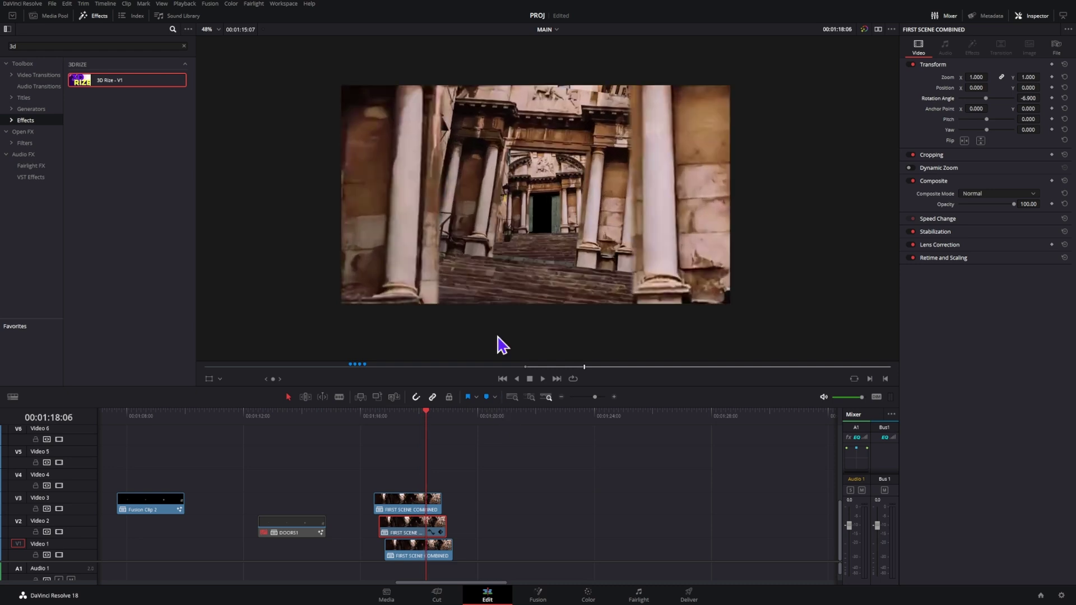
{"action": "key", "text": "Right"}
{"action": "key", "text": "Right"}
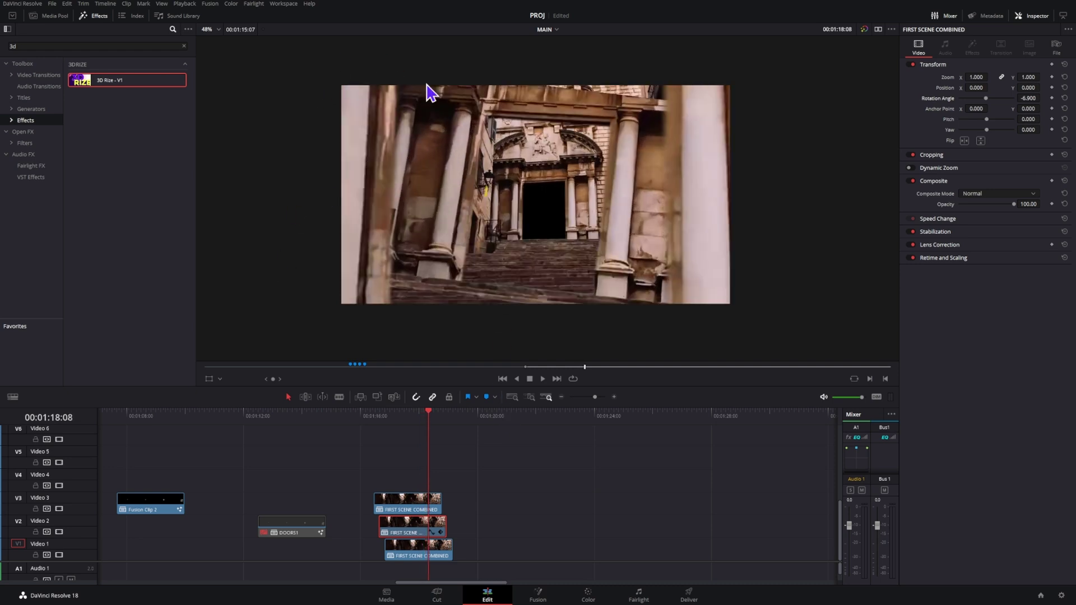
{"action": "key", "text": "Right"}
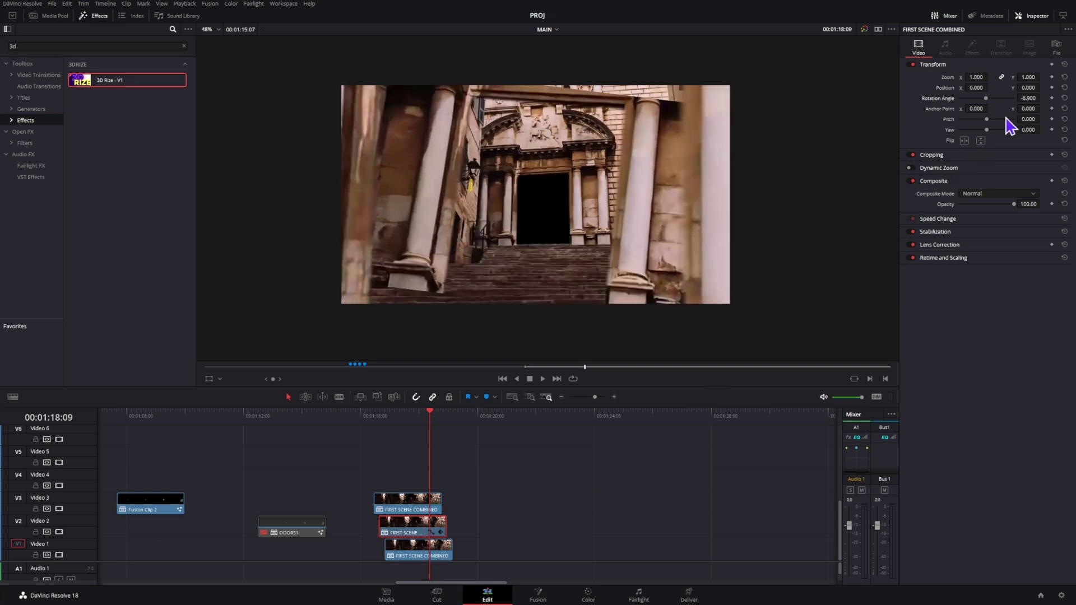
Step: Set the Video 2 copy's zoom to 1.04 while viewing frame 00:01:18:06
{"action": "key", "text": "Left"}
{"action": "key", "text": "Left"}
{"action": "key", "text": "Left"}
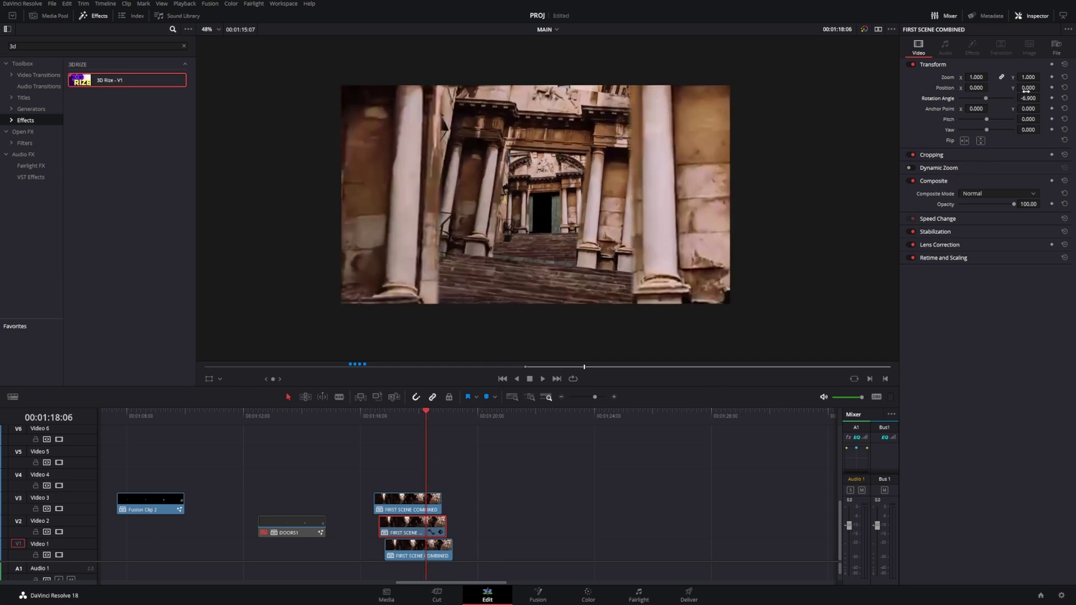
{"action": "mouse_move", "coordinate": [1028, 77]}
{"action": "left_mouse_down"}
{"action": "mouse_move", "coordinate": [1016, 77]}
{"action": "mouse_move", "coordinate": [1042, 77]}
{"action": "left_mouse_up"}
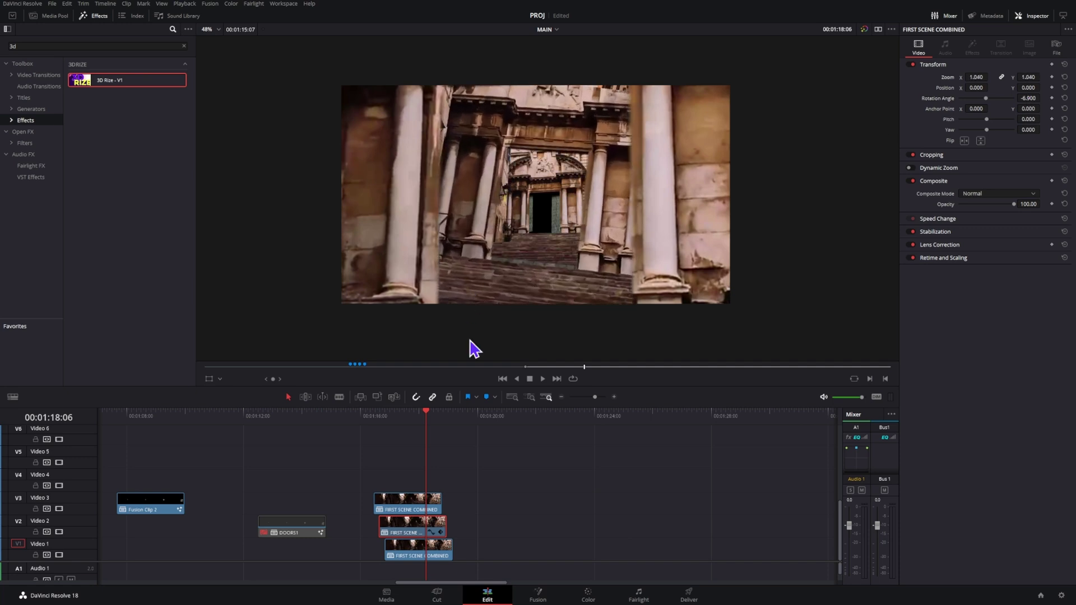
Step: Disable the FIRST SCENE COMBINED copy on Video 1 and set the Video 2 copy's zoom to 1.2
{"action": "left_click", "coordinate": [411, 557]}
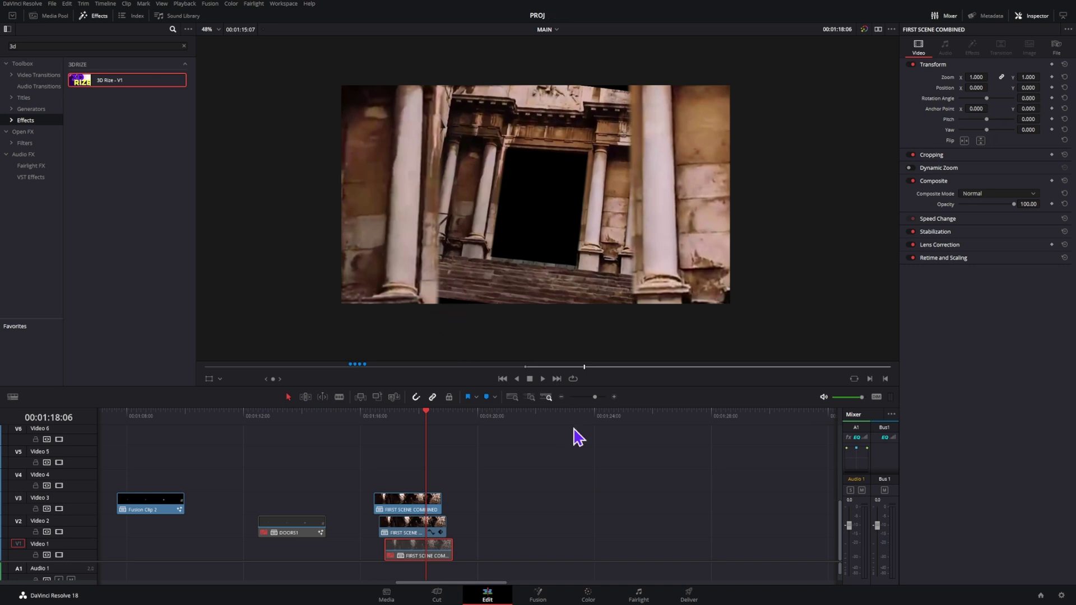
{"action": "left_click", "coordinate": [427, 525]}
{"action": "key", "text": "Left"}
{"action": "key", "text": "Left"}
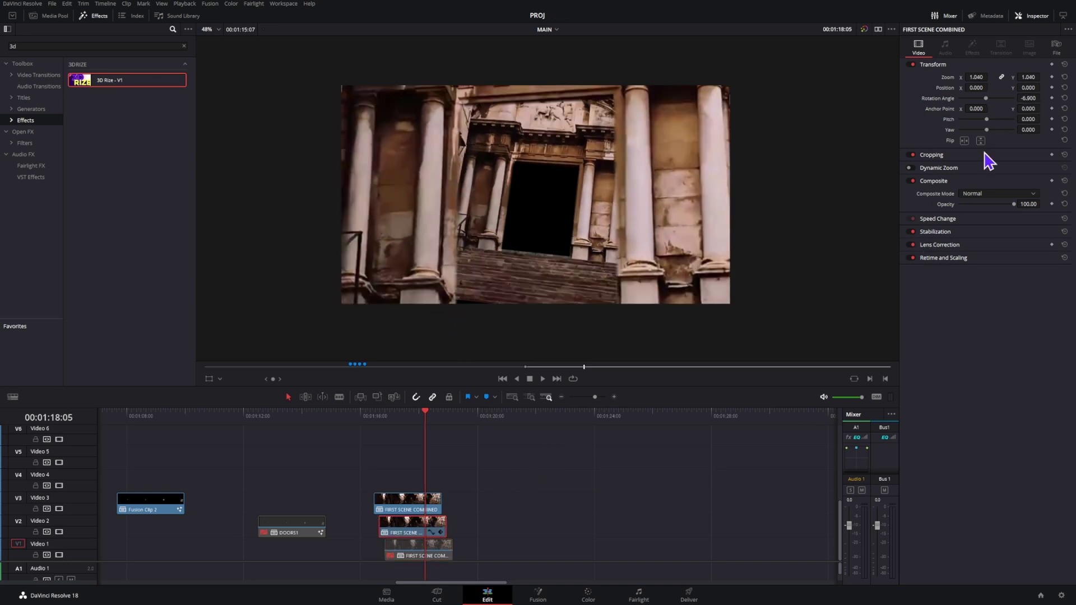
{"action": "mouse_move", "coordinate": [1042, 76]}
{"action": "left_mouse_down"}
{"action": "mouse_move", "coordinate": [1059, 76]}
{"action": "mouse_move", "coordinate": [1025, 76]}
{"action": "left_mouse_up"}
{"action": "key", "text": "Right"}
{"action": "key", "text": "Right"}
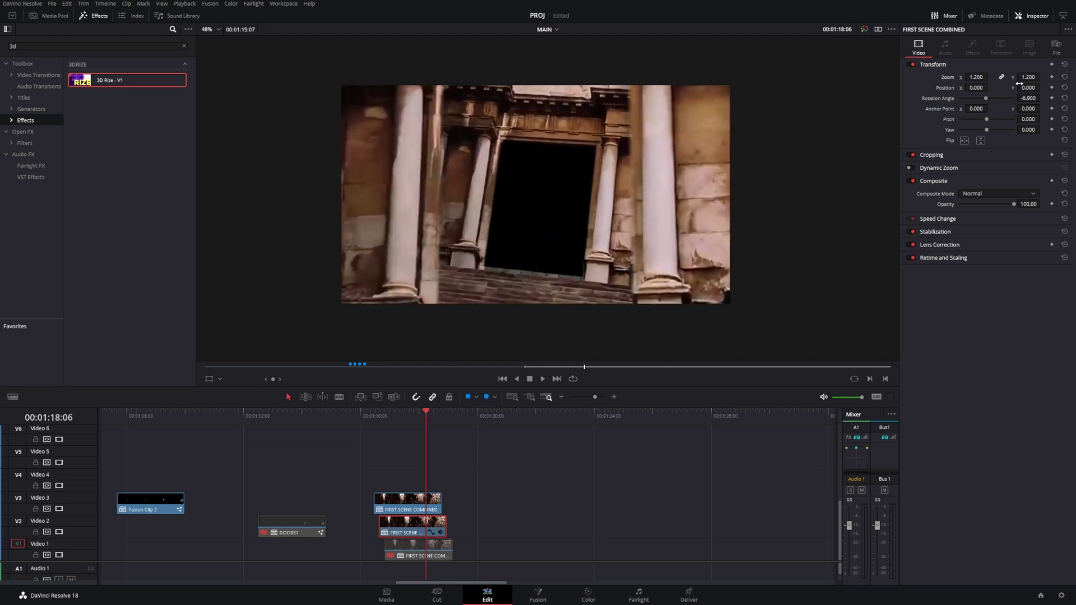
Step: Step back and forth through the frames from 00:01:18:01 to inspect the tilted, enlarged scene's edges inside the doorway
{"action": "key", "text": "Left"}
{"action": "key", "text": "Left"}
{"action": "key", "text": "Left"}
{"action": "key", "text": "Left"}
{"action": "key", "text": "Left"}
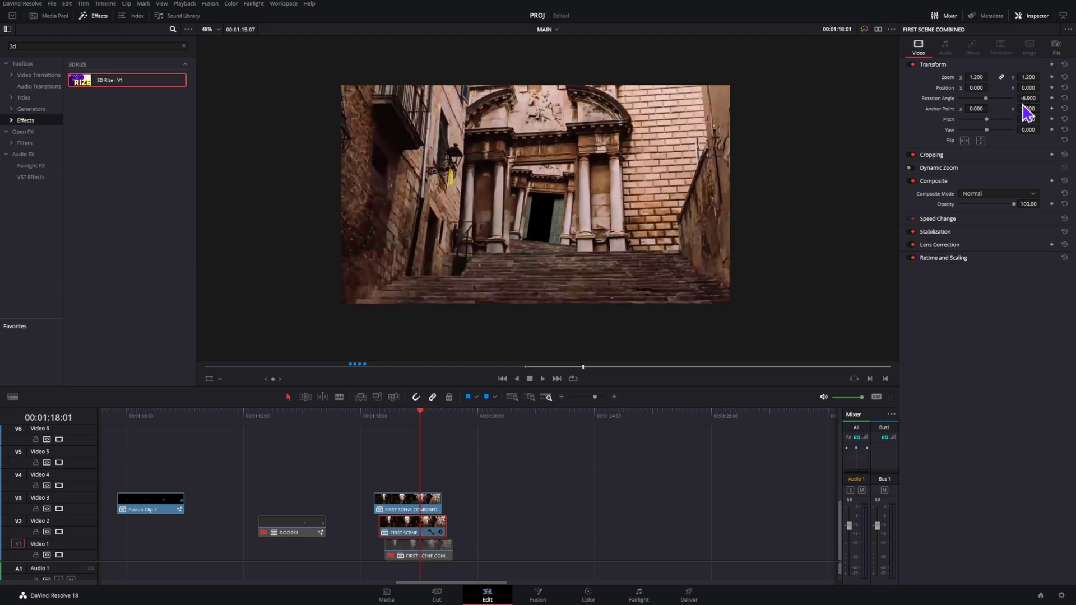
{"action": "key", "text": "Right"}
{"action": "key", "text": "Right"}
{"action": "key", "text": "Right"}
{"action": "key", "text": "Right"}
{"action": "key", "text": "Right"}
{"action": "key", "text": "Right"}
{"action": "key", "text": "Right"}
{"action": "key", "text": "Left"}
{"action": "key", "text": "Left"}
{"action": "key", "text": "Left"}
{"action": "key", "text": "Left"}
{"action": "key", "text": "Left"}
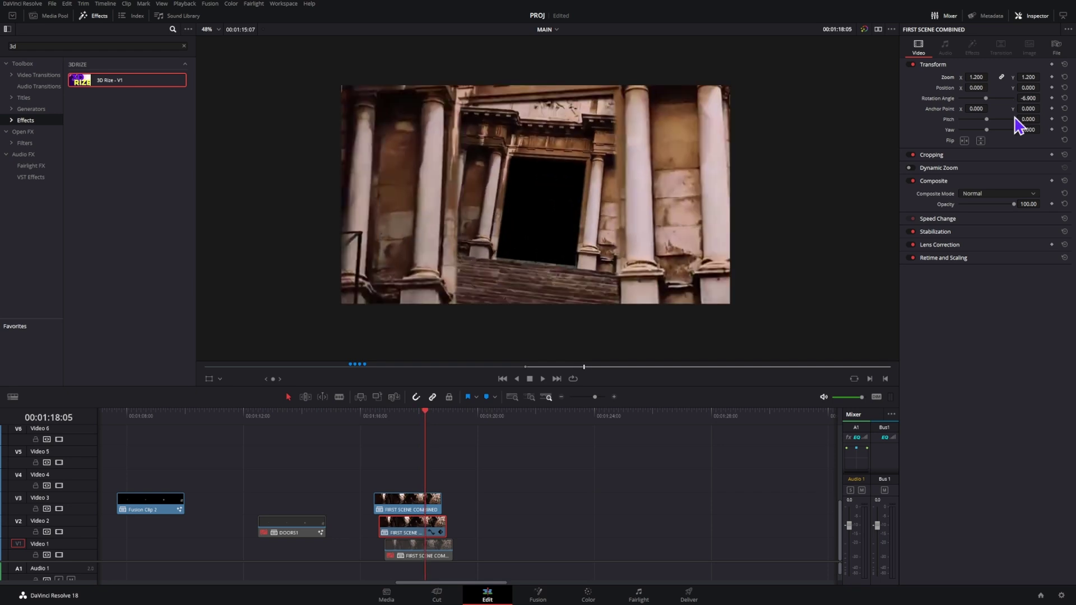
{"action": "key", "text": "Left"}
{"action": "key", "text": "Left"}
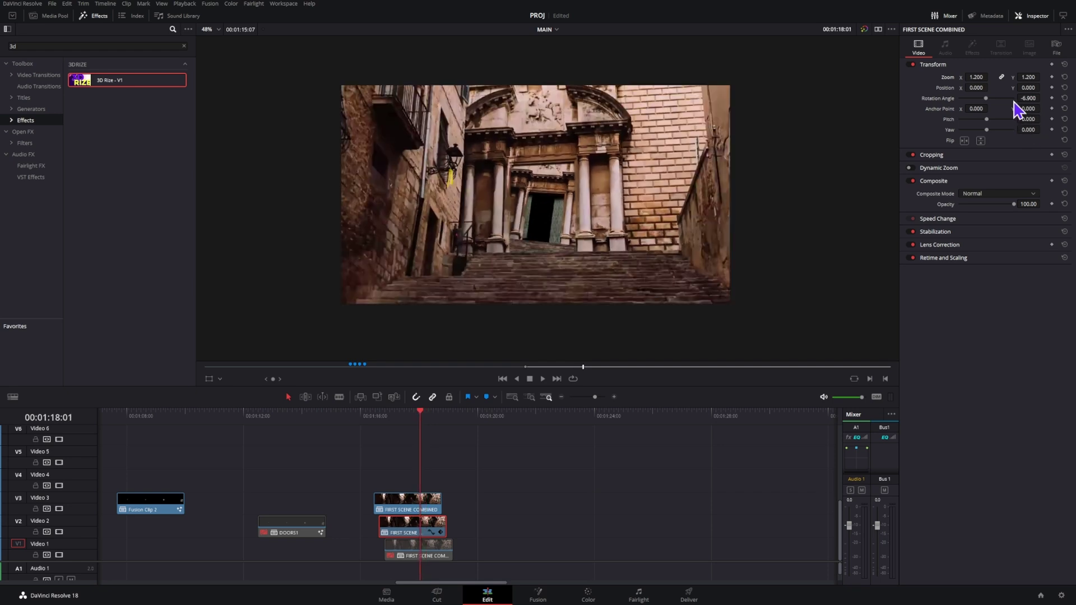
Step: Reset the Video 2 copy's rotation angle to 0 and keyframe it at 00:01:17:23
{"action": "double_click", "coordinate": [953, 98]}
{"action": "key", "text": "Left"}
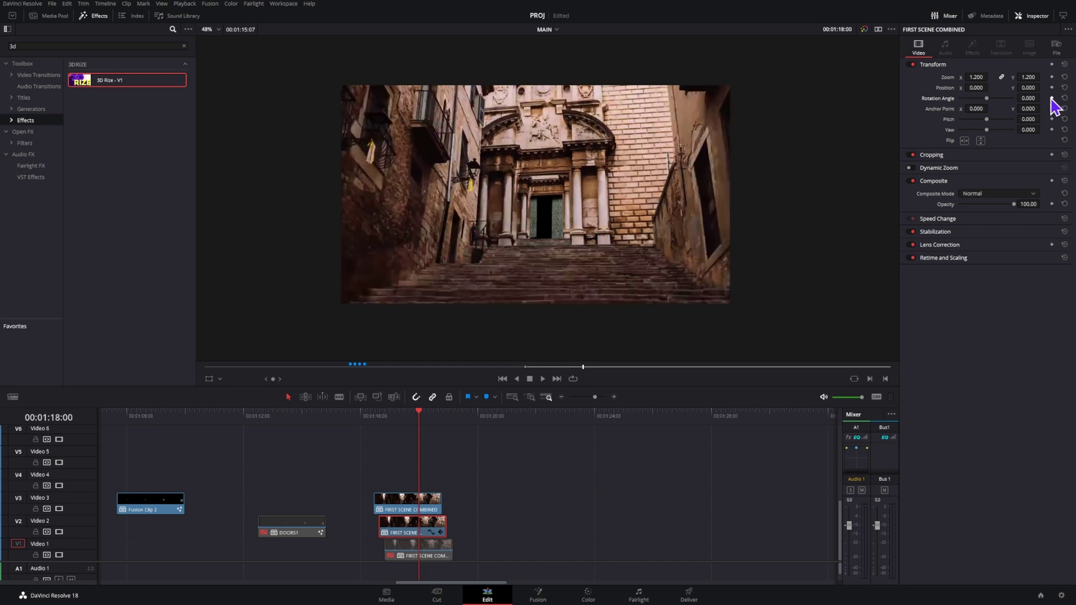
{"action": "key", "text": "Left"}
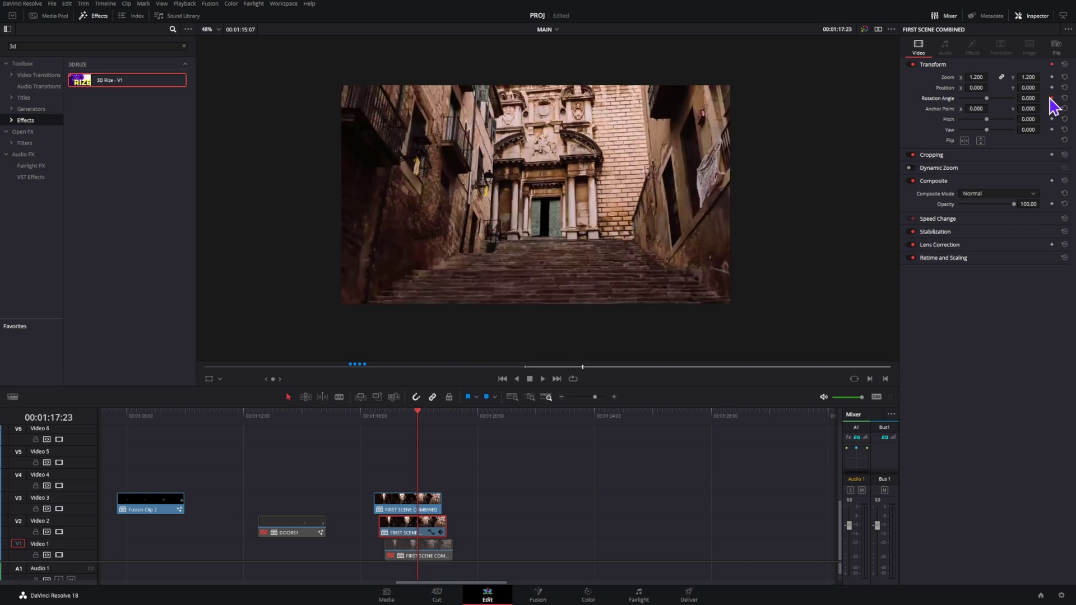
Step: Keyframe the Video 2 copy's rotation angle at -7.2 at 00:01:18:09 and check the neighbouring frames
{"action": "key", "text": "space"}
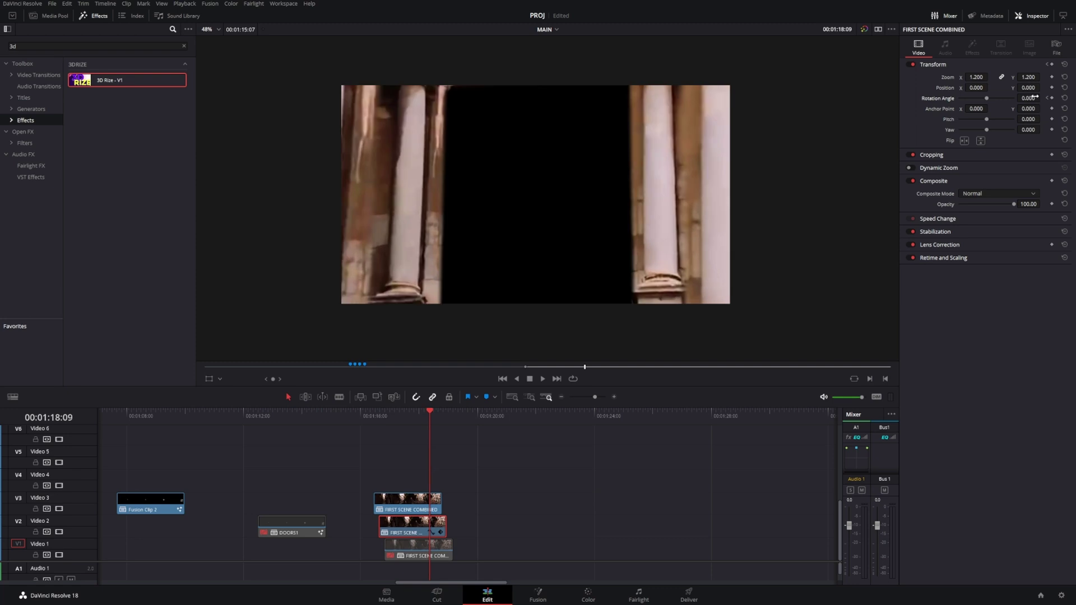
{"action": "left_click_drag", "start_coordinate": [1028, 98], "coordinate": [990, 98]}
{"action": "key", "text": "Right"}
{"action": "key", "text": "Right"}
{"action": "key", "text": "Right"}
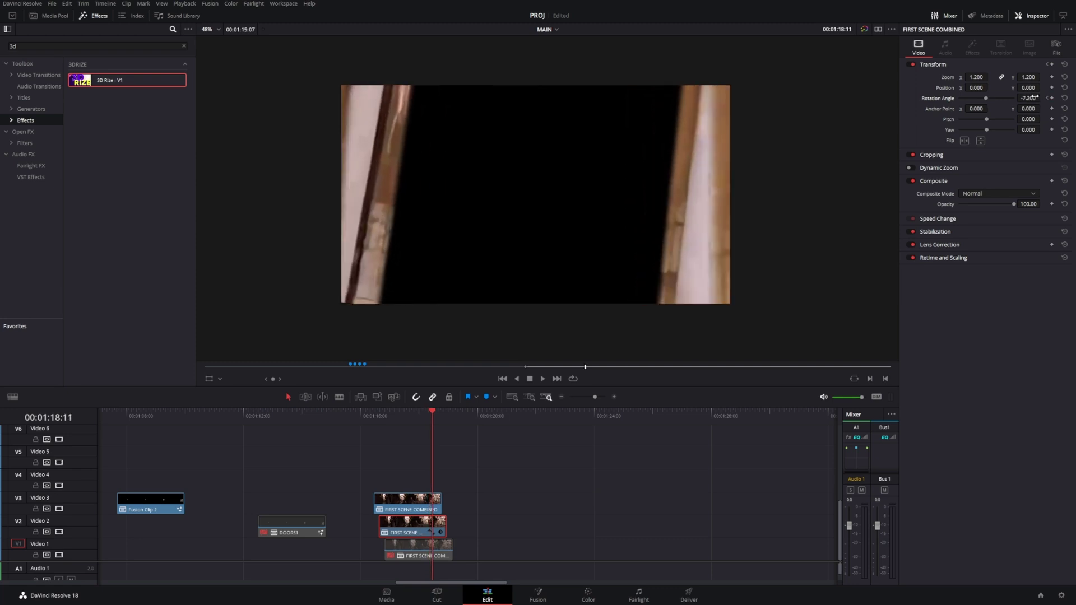
{"action": "key", "text": "Left"}
{"action": "key", "text": "Left"}
{"action": "key", "text": "Left"}
{"action": "key", "text": "Left"}
Step: Enable the FIRST SCENE COMBINED copy on Video 1 again and step through the frames up to 00:01:18:12
{"action": "left_click", "coordinate": [432, 549]}
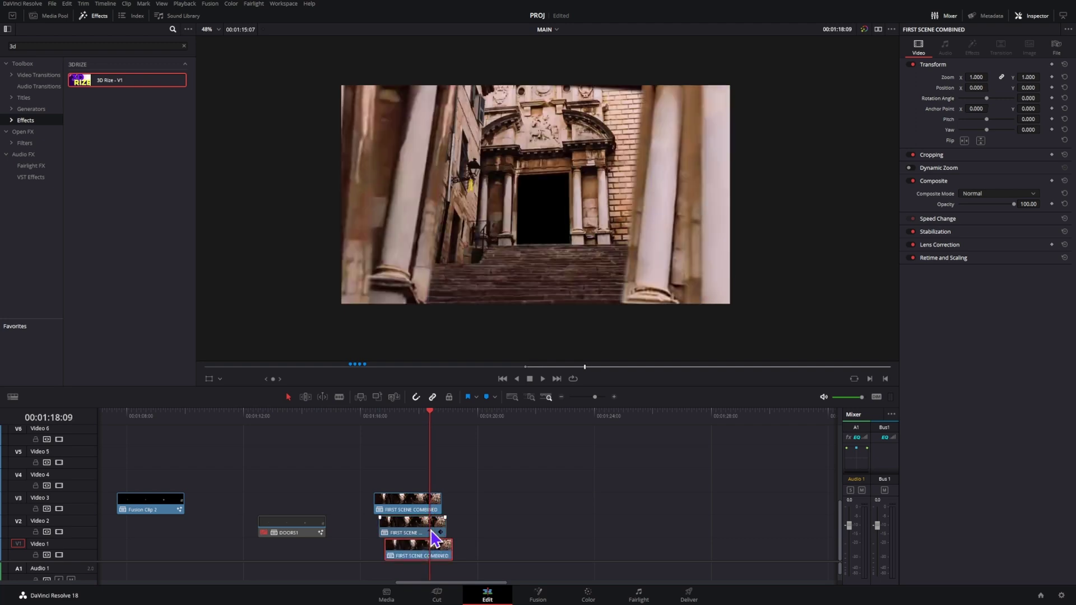
{"action": "key", "text": "Right"}
{"action": "key", "text": "Right"}
{"action": "key", "text": "Left"}
{"action": "key", "text": "Left"}
{"action": "key", "text": "Right"}
{"action": "key", "text": "Right"}
{"action": "key", "text": "Right"}
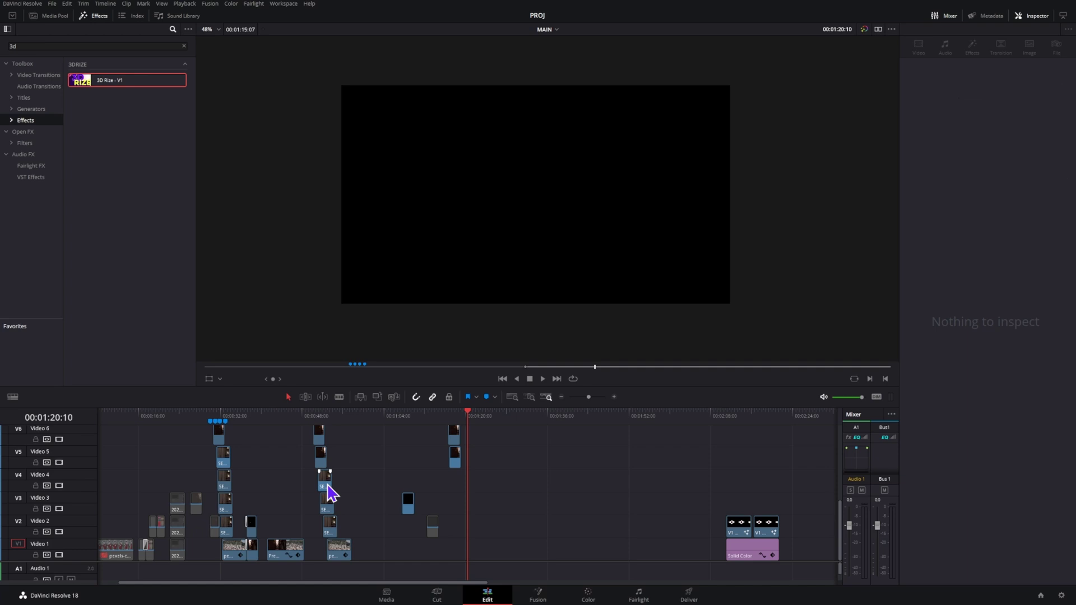
Step: Raise the three FIRST SCENE COMBINED clips by four tracks and place the SECOND SCENE clip on Video 4 at 00:01:17:14
{"action": "left_click_drag", "start_coordinate": [328, 485], "coordinate": [463, 490]}
{"action": "left_click", "coordinate": [453, 416]}
{"action": "scroll", "coordinate": [481, 468], "scroll_direction": "up", "scroll_amount": 1}
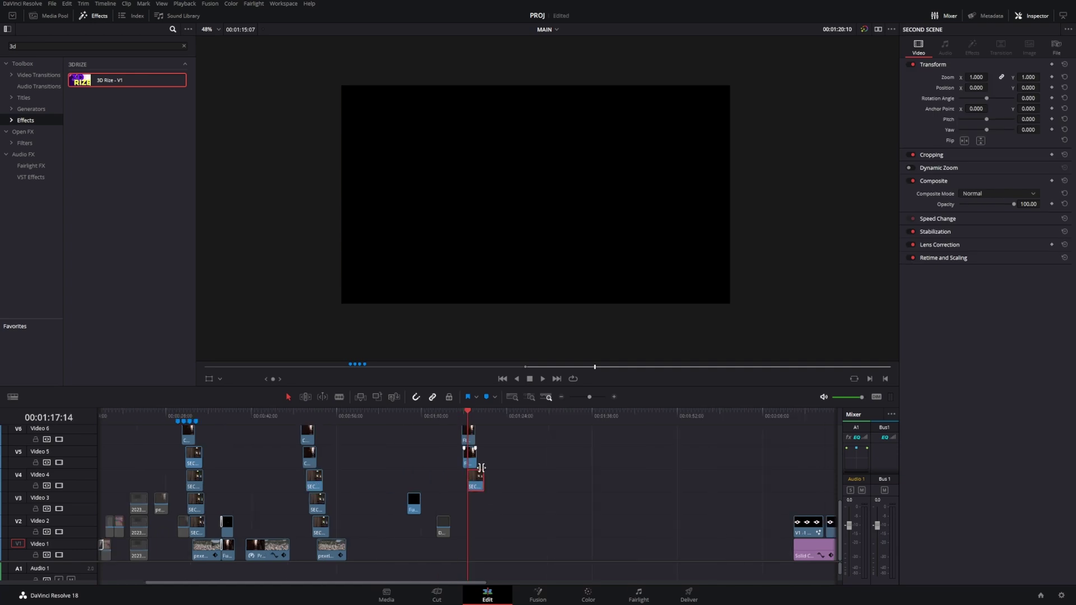
{"action": "scroll", "coordinate": [487, 485], "scroll_direction": "up", "scroll_amount": 3}
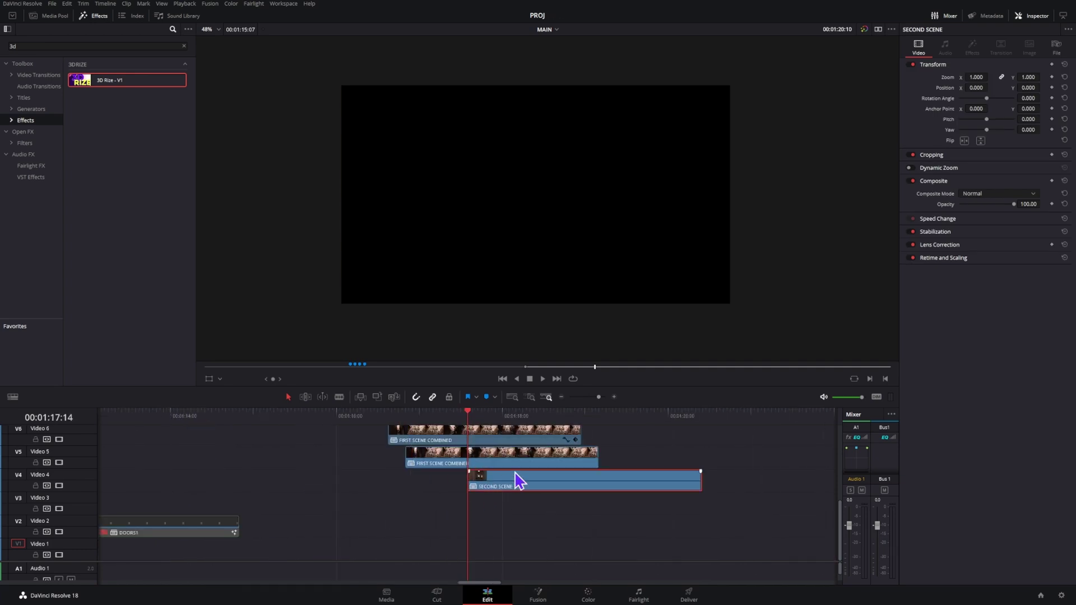
Step: Move the SECOND SCENE clip to start at about 00:01:18:00 and play from 00:01:18:11
{"action": "left_click_drag", "start_coordinate": [512, 408], "coordinate": [539, 437]}
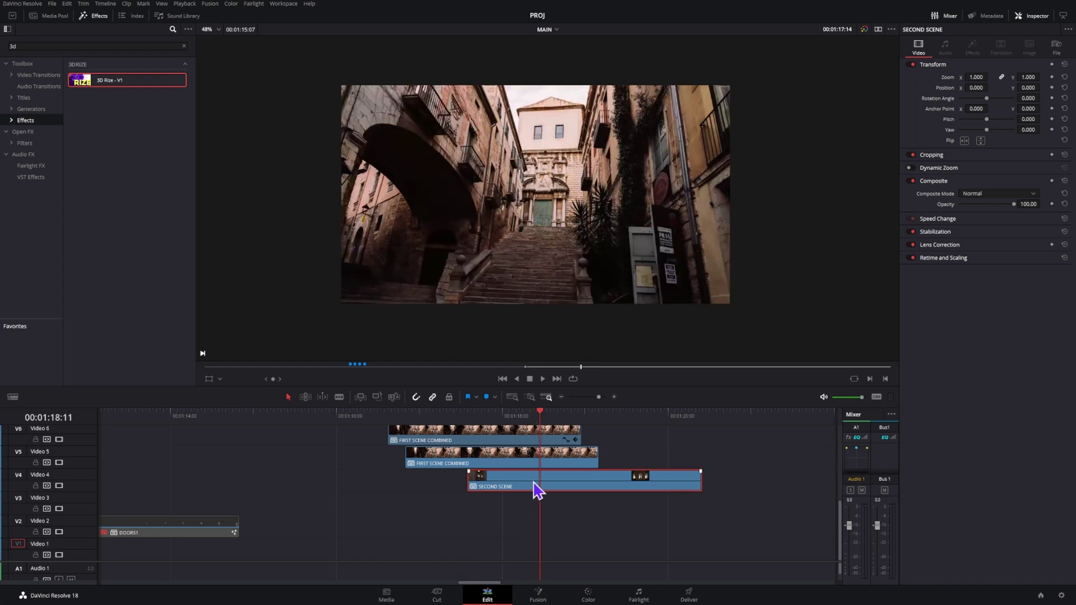
{"action": "left_click_drag", "start_coordinate": [538, 493], "coordinate": [570, 489]}
{"action": "key", "text": "space"}
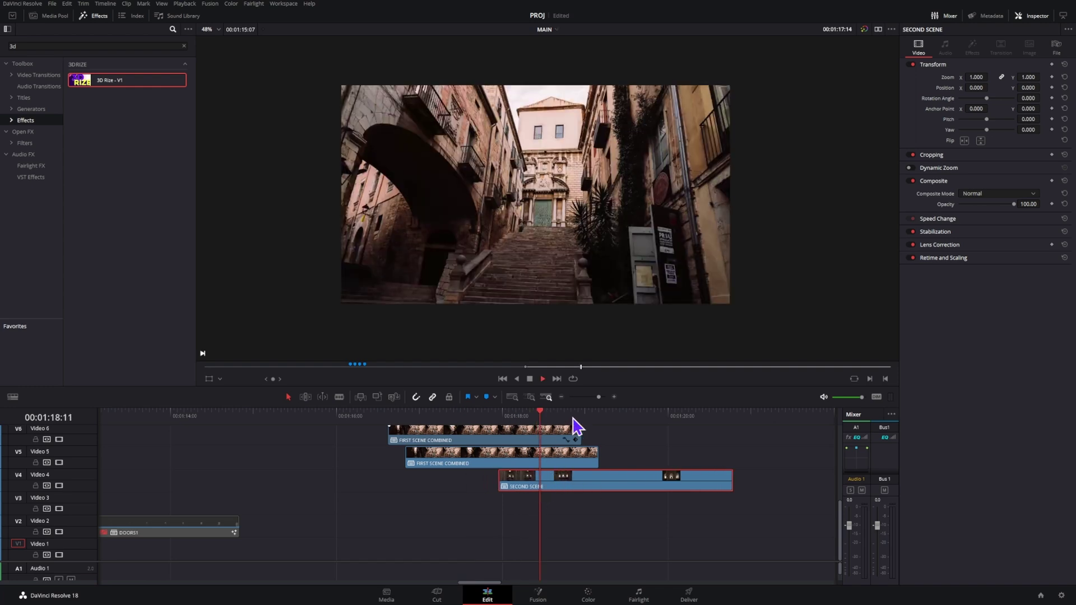
{"action": "left_click_drag", "start_coordinate": [591, 439], "coordinate": [419, 530]}
{"action": "key", "text": "ctrl+z"}
{"action": "left_click_drag", "start_coordinate": [523, 457], "coordinate": [389, 558]}
{"action": "scroll", "coordinate": [527, 499], "scroll_direction": "down", "scroll_amount": 3}
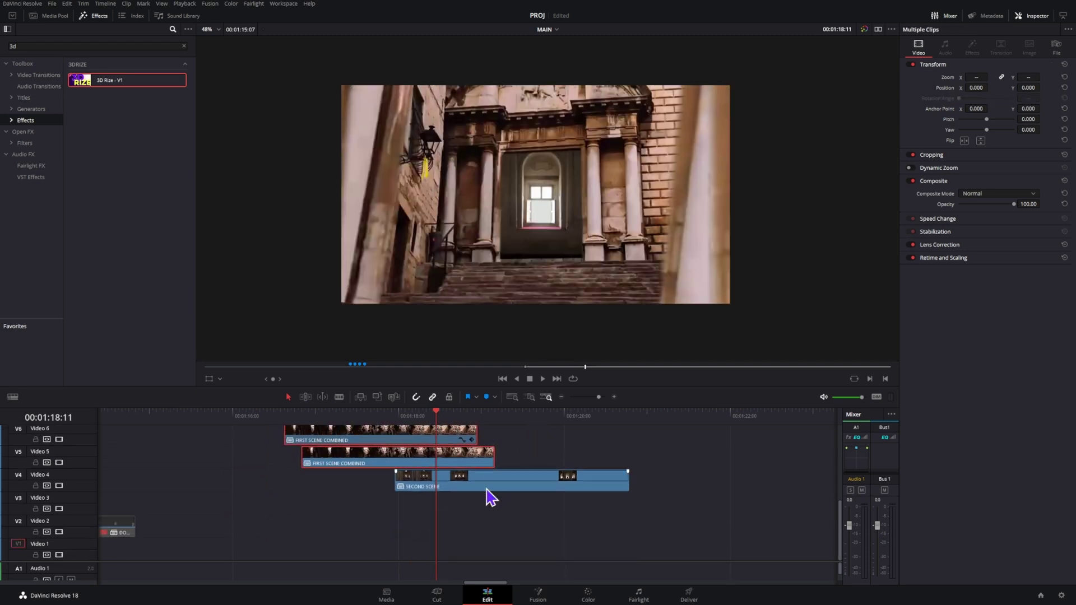
Step: Select the SECOND SCENE clip, scrub to 00:01:18:16 and play the passage through the street's door
{"action": "left_click", "coordinate": [485, 488]}
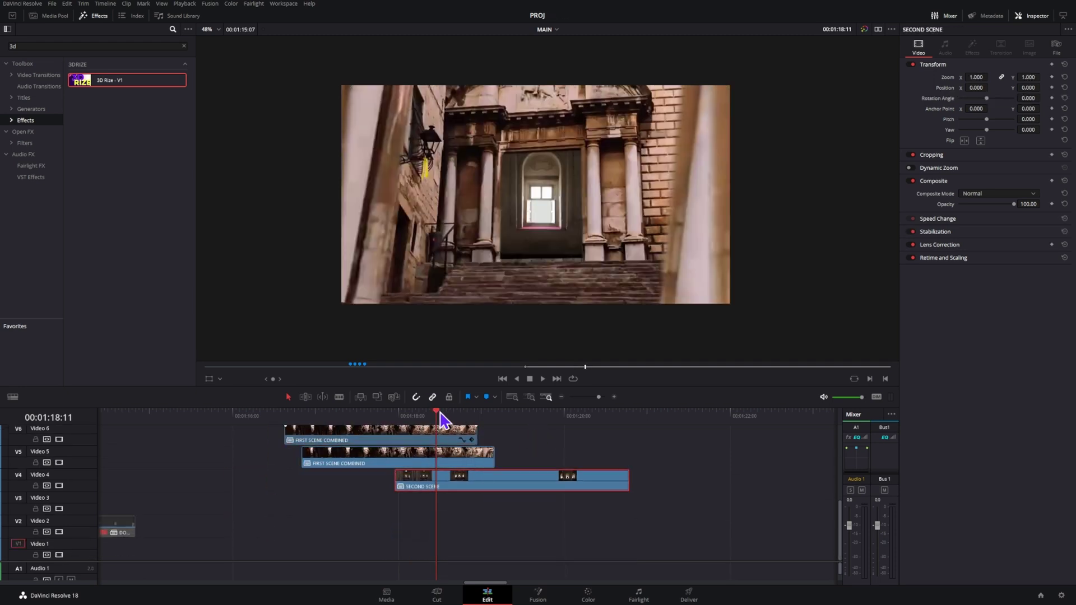
{"action": "left_click_drag", "start_coordinate": [441, 413], "coordinate": [453, 413]}
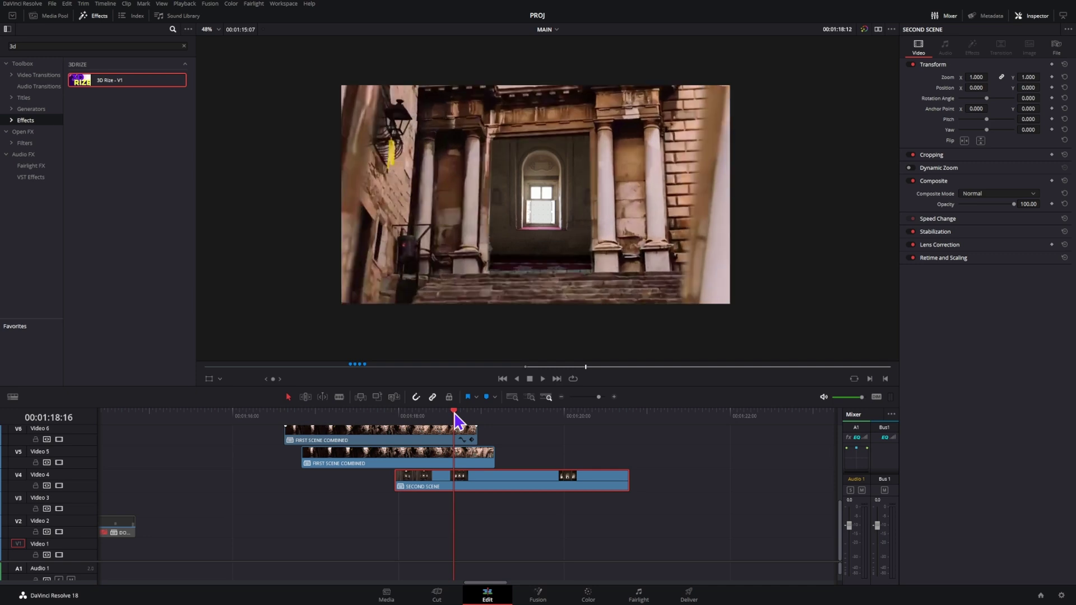
{"action": "key", "text": "space"}
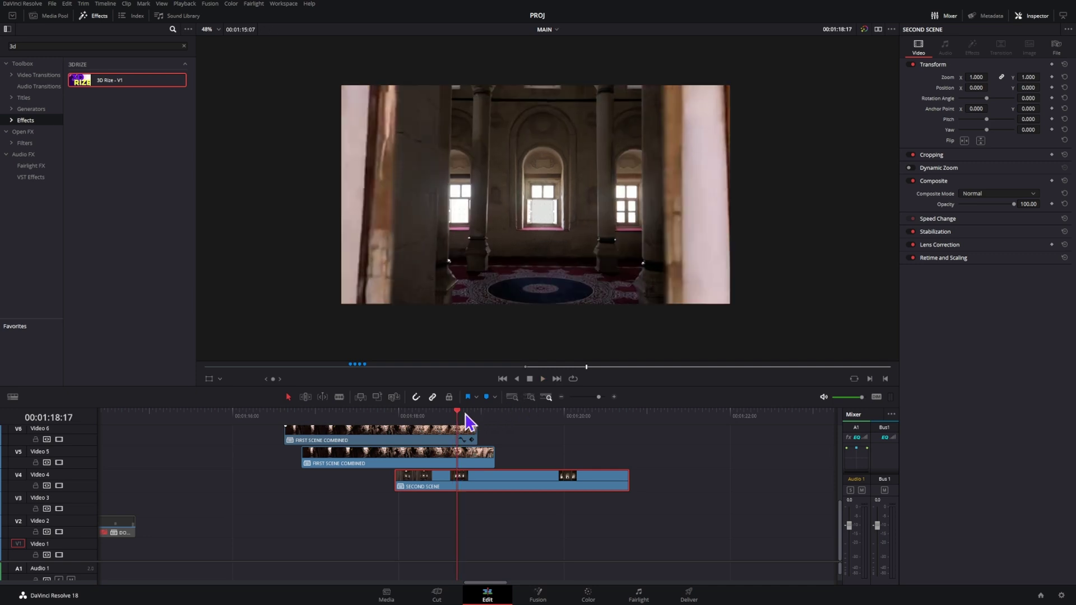
Step: Change the timeline proxy resolution and review the SECOND SCENE clip up to 00:01:19:19
{"action": "left_click", "coordinate": [190, 4]}
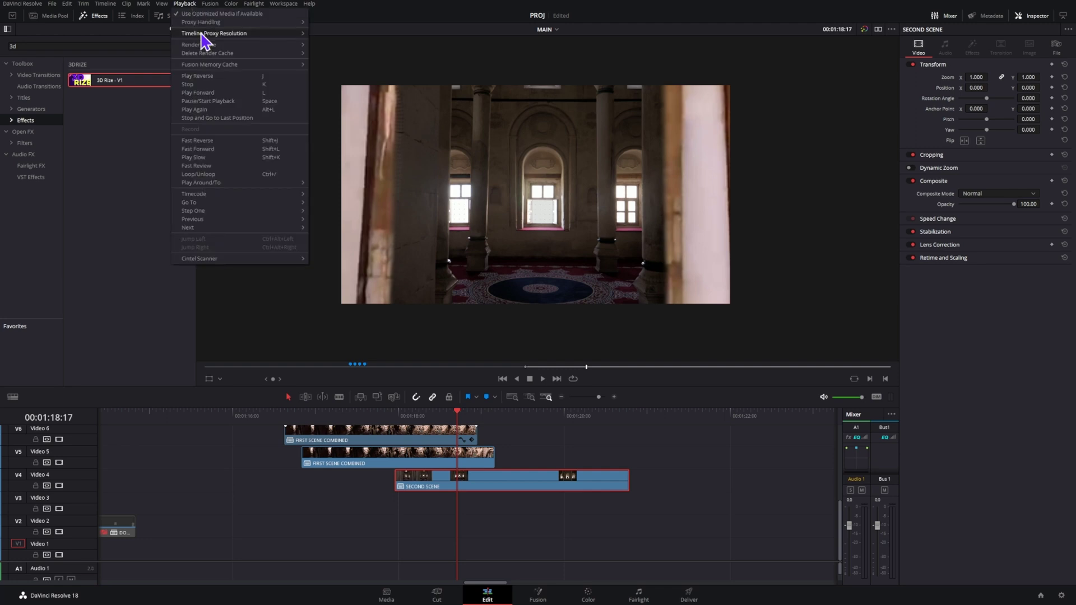
{"action": "mouse_move", "coordinate": [216, 34]}
{"action": "left_click", "coordinate": [326, 42]}
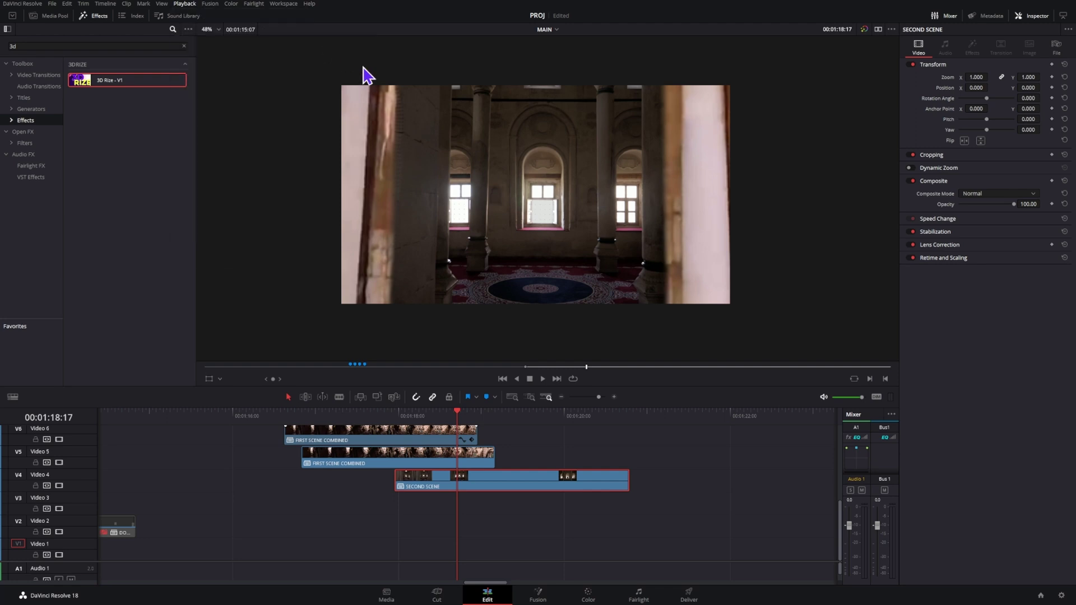
{"action": "left_click", "coordinate": [512, 423]}
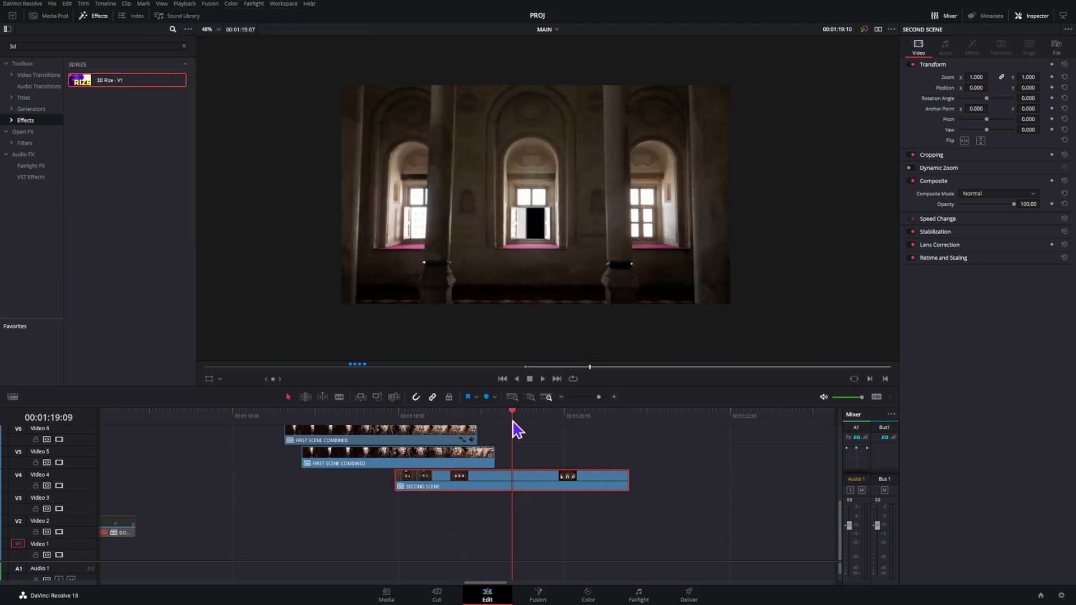
{"action": "left_click_drag", "start_coordinate": [513, 421], "coordinate": [547, 424]}
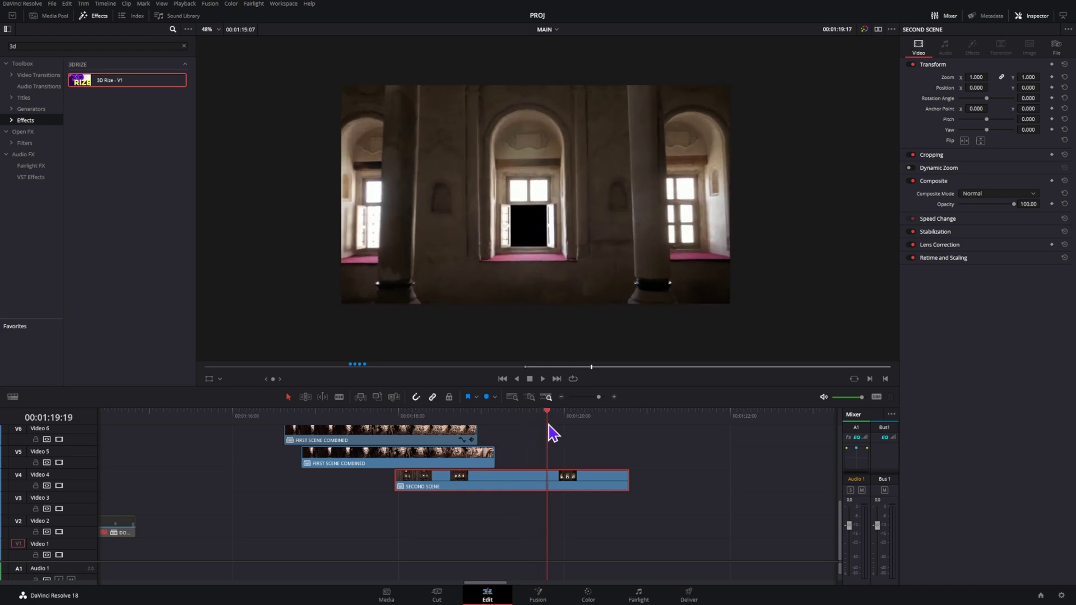
Step: Place the aerial town clip with the 3D Rize effect on Video 3 beneath SECOND SCENE, starting at about 00:01:18:15
{"action": "scroll", "coordinate": [558, 287], "scroll_direction": "down", "scroll_amount": 2}
{"action": "scroll", "coordinate": [560, 292], "scroll_direction": "down", "scroll_amount": 2}
{"action": "scroll", "coordinate": [373, 540], "scroll_direction": "down", "scroll_amount": 6}
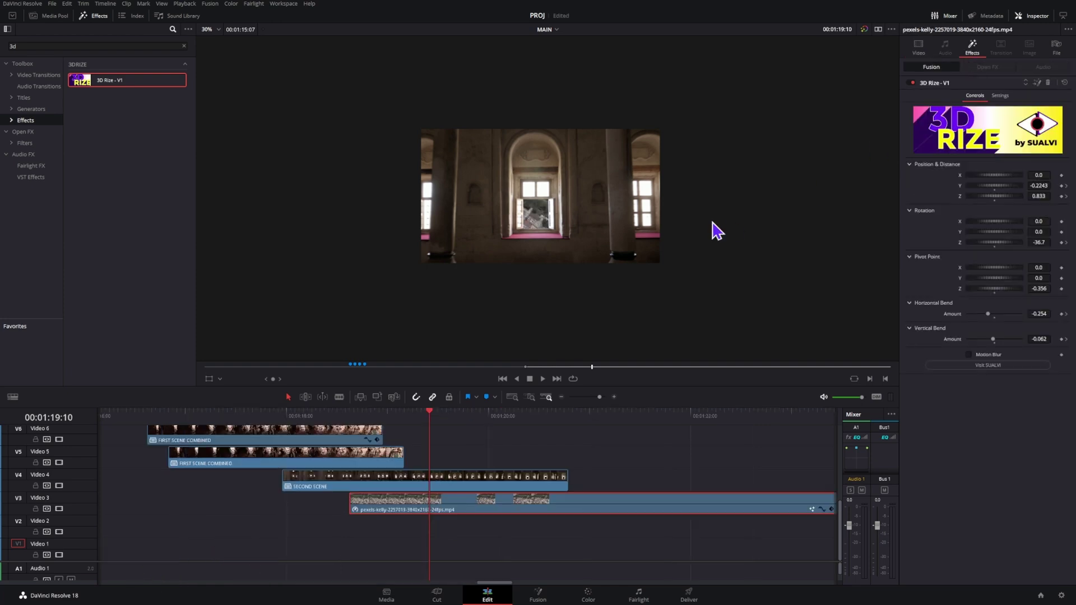
{"action": "scroll", "coordinate": [711, 228], "scroll_direction": "up", "scroll_amount": 4}
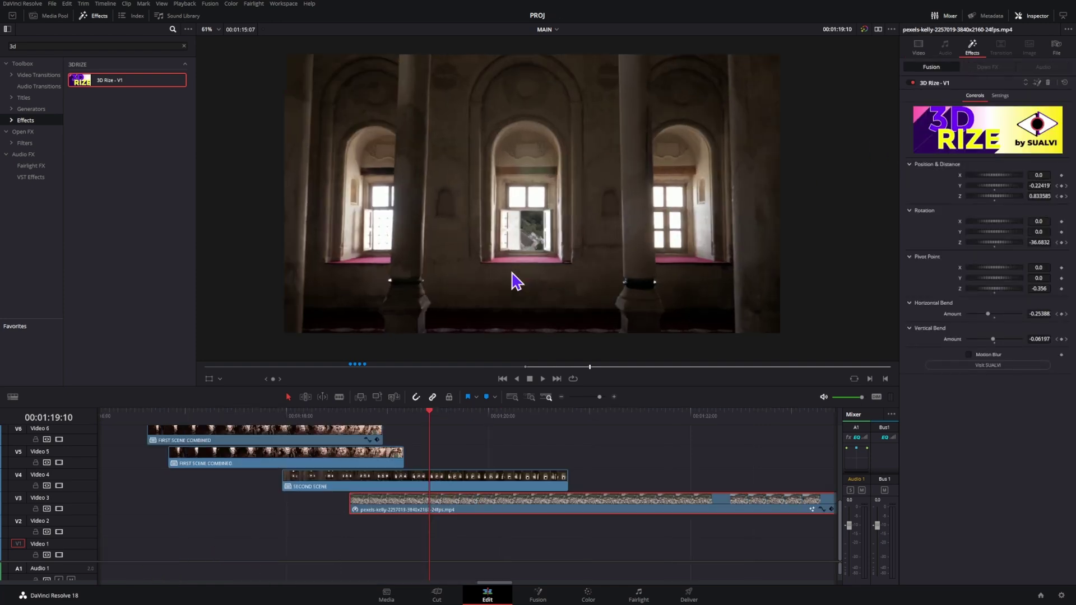
{"action": "scroll", "coordinate": [516, 281], "scroll_direction": "up", "scroll_amount": 3}
Step: Disable the SECOND SCENE clip and examine the aerial clip's 3D Rize animation frame by frame from 00:01:19:10 to 00:01:20:16
{"action": "left_click", "coordinate": [512, 484]}
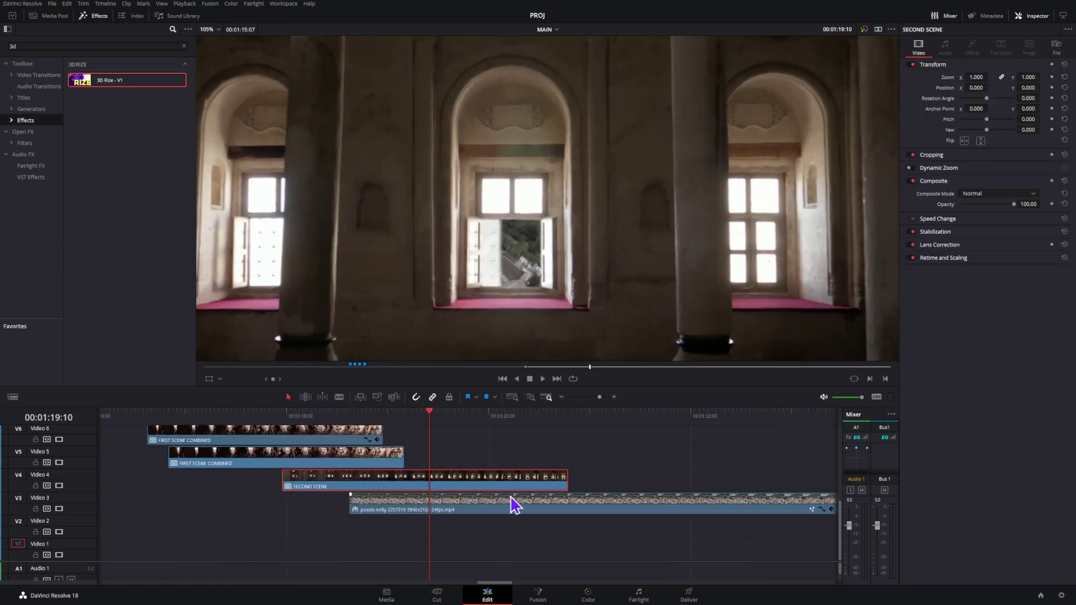
{"action": "key", "text": "d"}
{"action": "scroll", "coordinate": [524, 257], "scroll_direction": "down", "scroll_amount": 3}
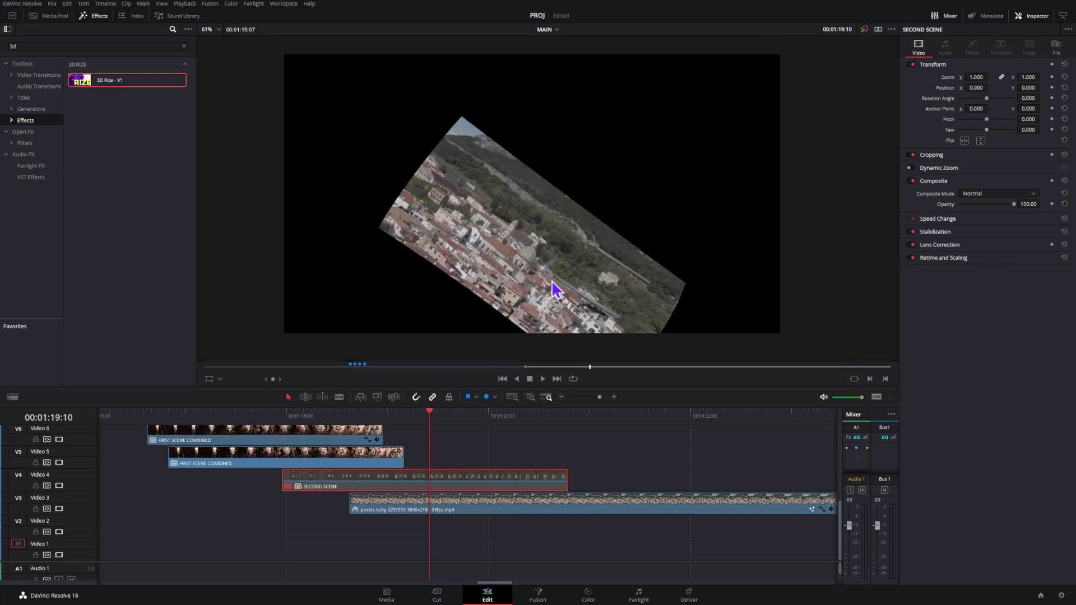
{"action": "left_click", "coordinate": [479, 508]}
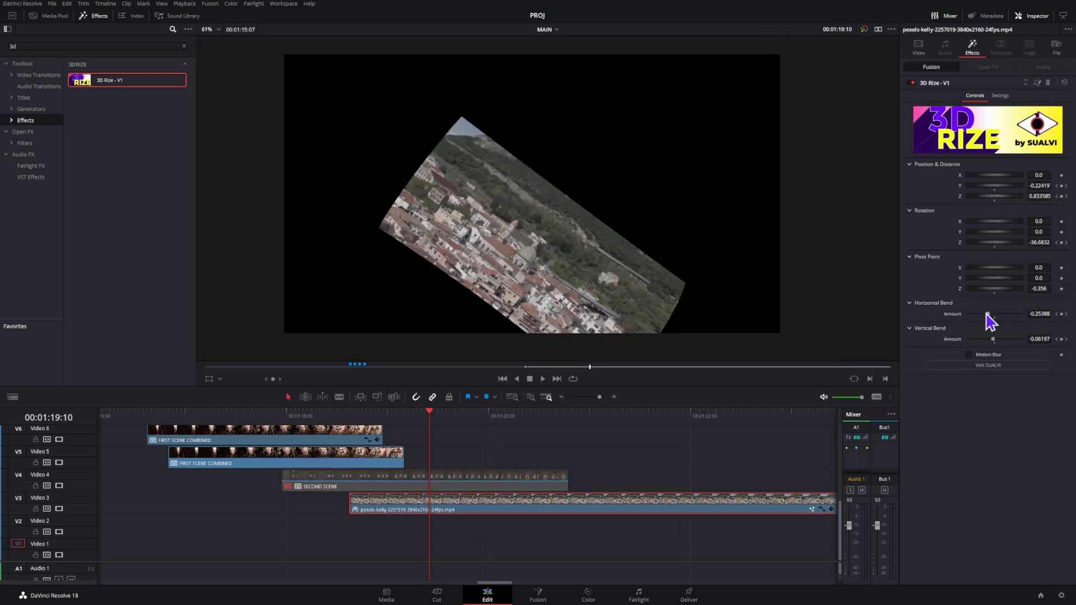
{"action": "key", "text": "Right"}
{"action": "key", "text": "Right"}
{"action": "key", "text": "Right"}
{"action": "key", "text": "Right"}
{"action": "key", "text": "Right"}
{"action": "key", "text": "Right"}
{"action": "key", "text": "Right"}
{"action": "key", "text": "Right"}
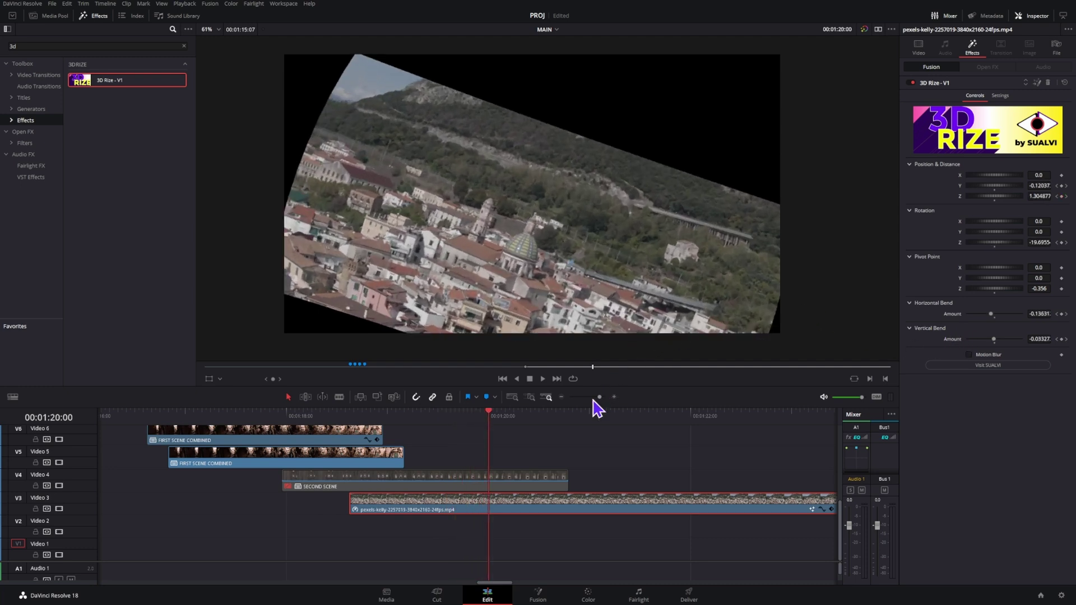
{"action": "left_click", "coordinate": [505, 487]}
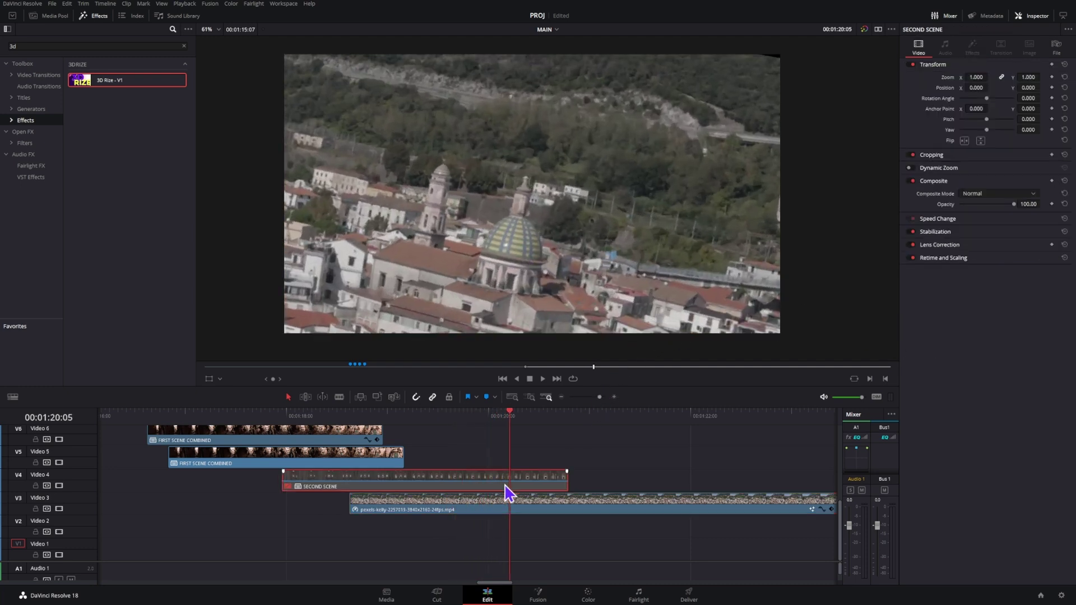
{"action": "left_click", "coordinate": [544, 502]}
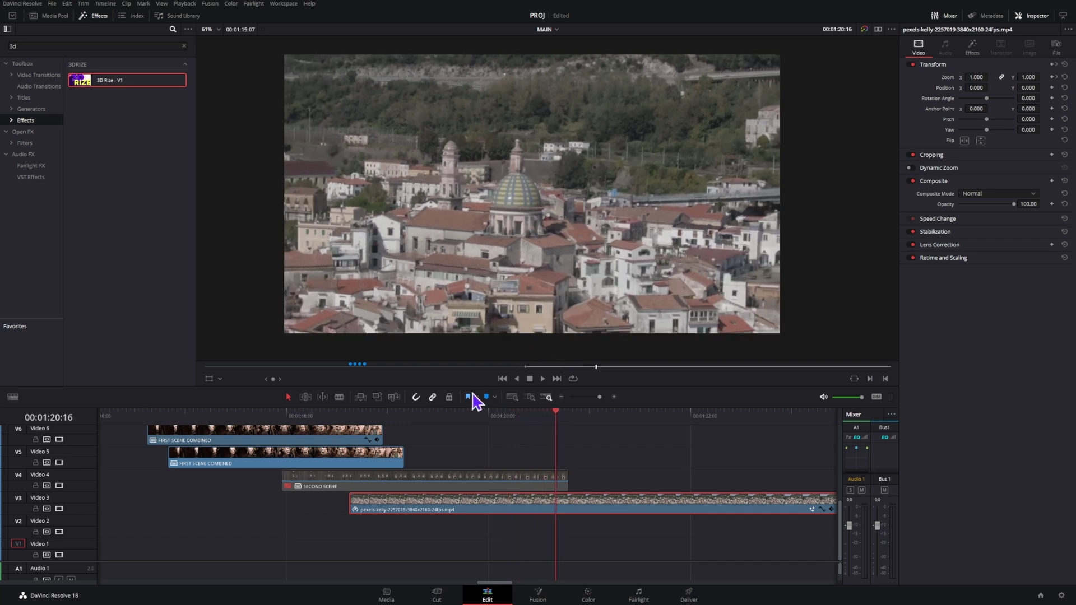
Step: Enable the SECOND SCENE clip again and step through the zoom toward the open window from 00:01:19:17 to 00:01:20:07
{"action": "left_click", "coordinate": [459, 413]}
{"action": "left_click", "coordinate": [471, 471]}
{"action": "key", "text": "d"}
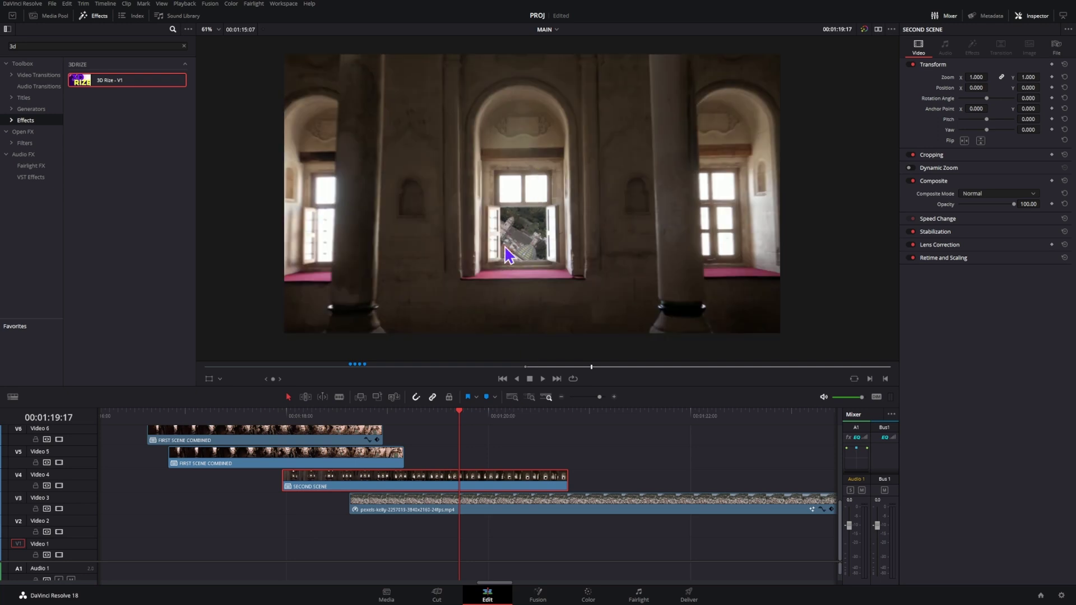
{"action": "key", "text": "Right"}
{"action": "key", "text": "Right"}
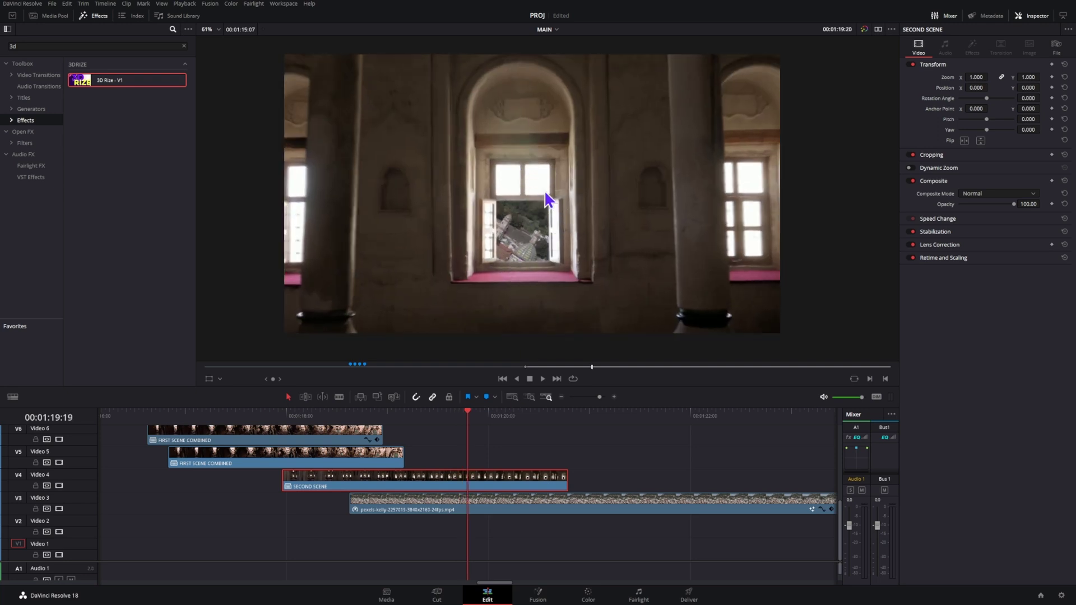
{"action": "key", "text": "Right"}
{"action": "key", "text": "Right"}
{"action": "key", "text": "Right"}
{"action": "key", "text": "Right"}
{"action": "key", "text": "Right"}
{"action": "key", "text": "Right"}
{"action": "key", "text": "Right"}
{"action": "key", "text": "Right"}
{"action": "key", "text": "Right"}
{"action": "key", "text": "Right"}
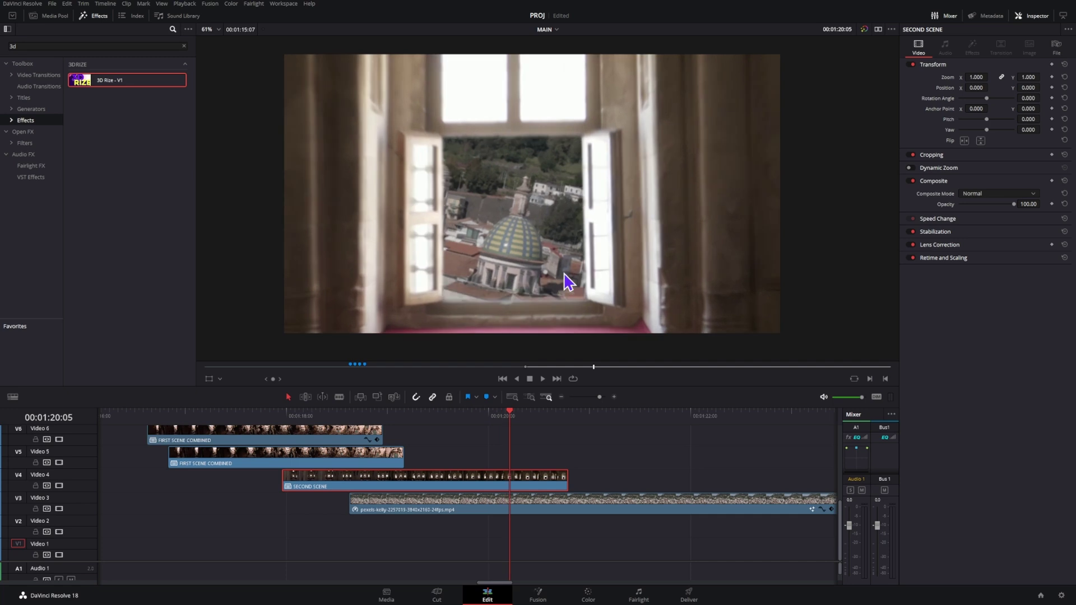
{"action": "key", "text": "Right"}
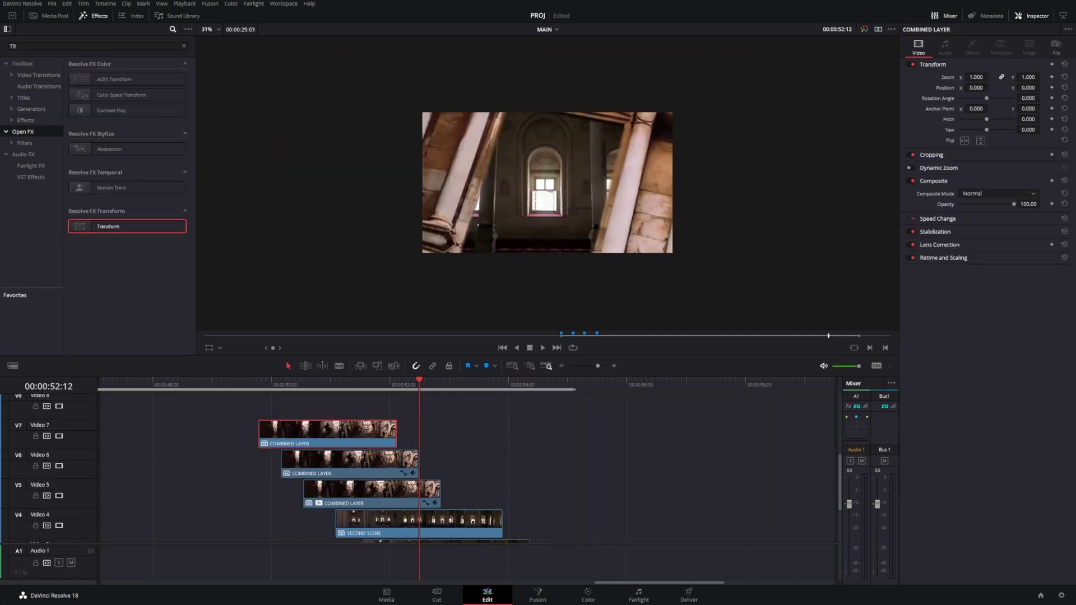
Step: Open the Video 7 COMBINED LAYER in its own timeline, then raise 3D Rize's motion blur quality and lower its shutter angle
{"action": "left_click", "coordinate": [362, 384]}
{"action": "right_click", "coordinate": [357, 425]}
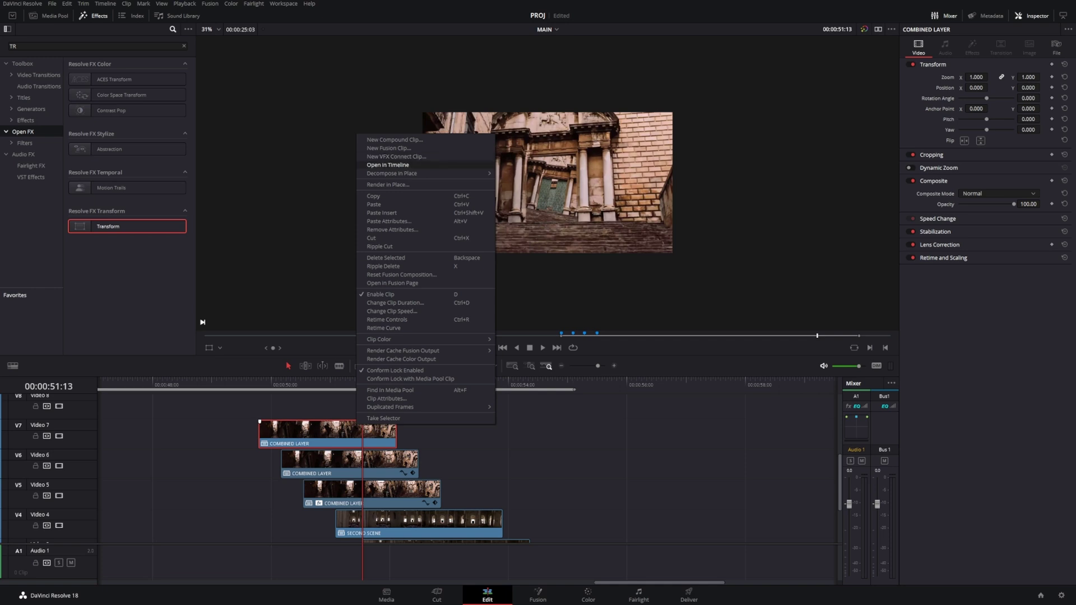
{"action": "left_click", "coordinate": [388, 165]}
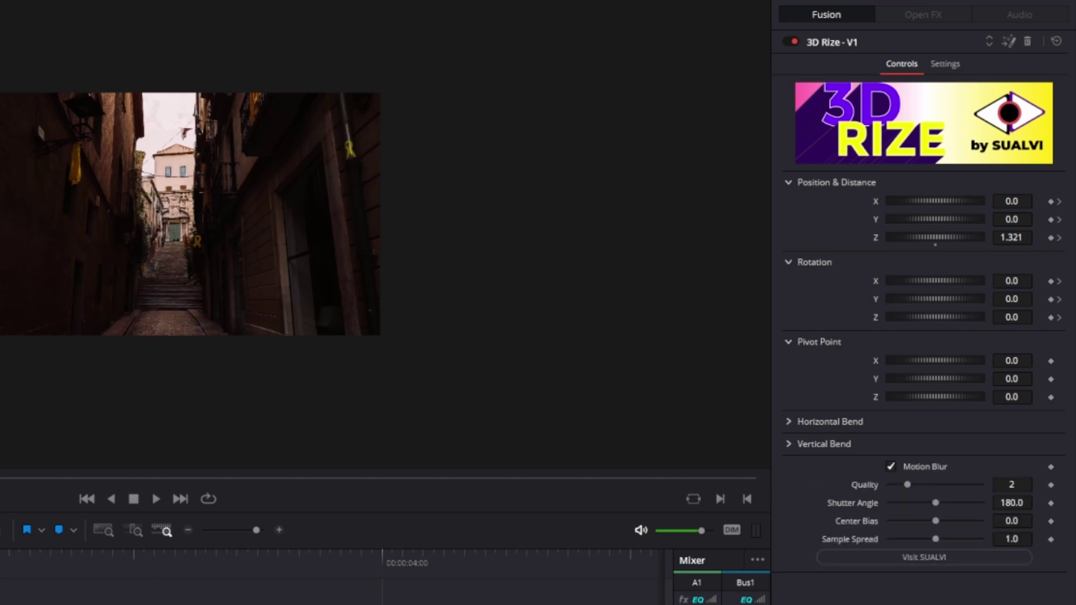
{"action": "left_click_drag", "start_coordinate": [908, 485], "coordinate": [926, 484]}
{"action": "left_click_drag", "start_coordinate": [935, 503], "coordinate": [922, 503]}
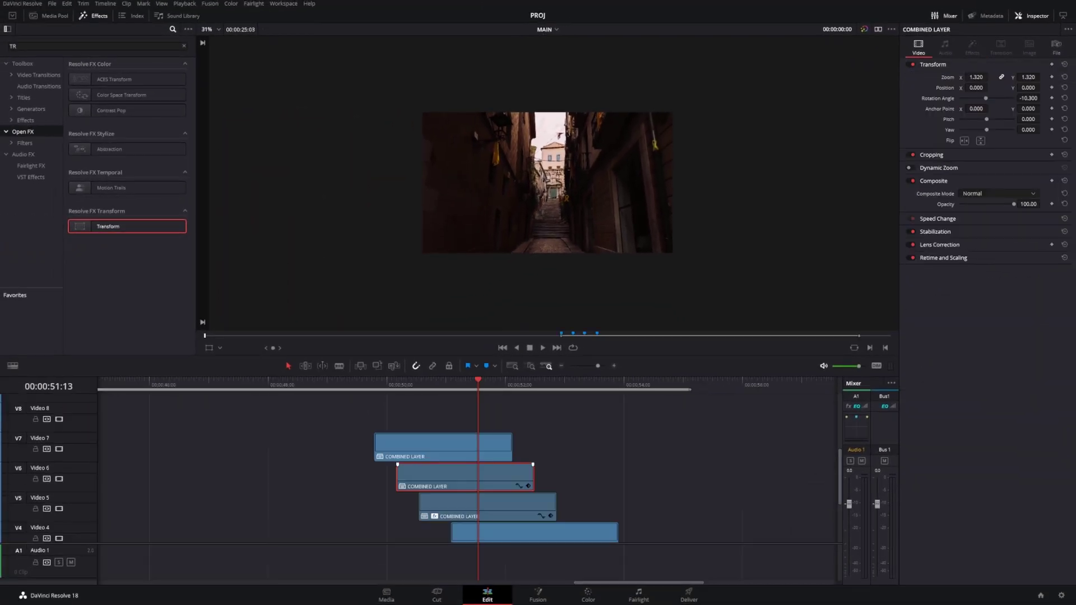
Step: Open the Video 6 COMBINED LAYER clip in its own timeline and show the effects of its STREET clip
{"action": "right_click", "coordinate": [453, 473]}
{"action": "left_click", "coordinate": [505, 212]}
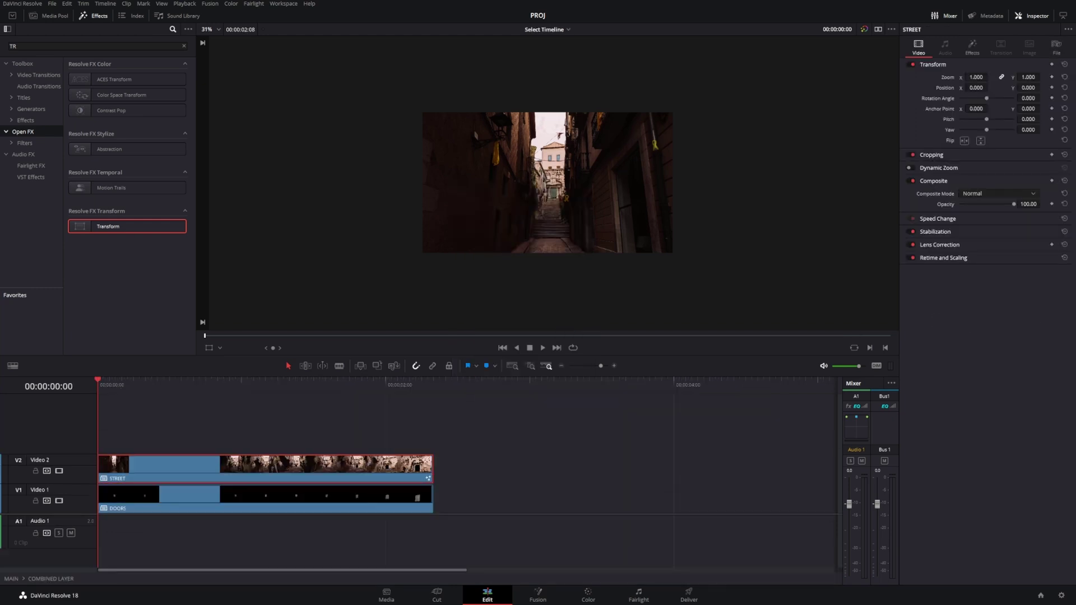
{"action": "left_click", "coordinate": [972, 47]}
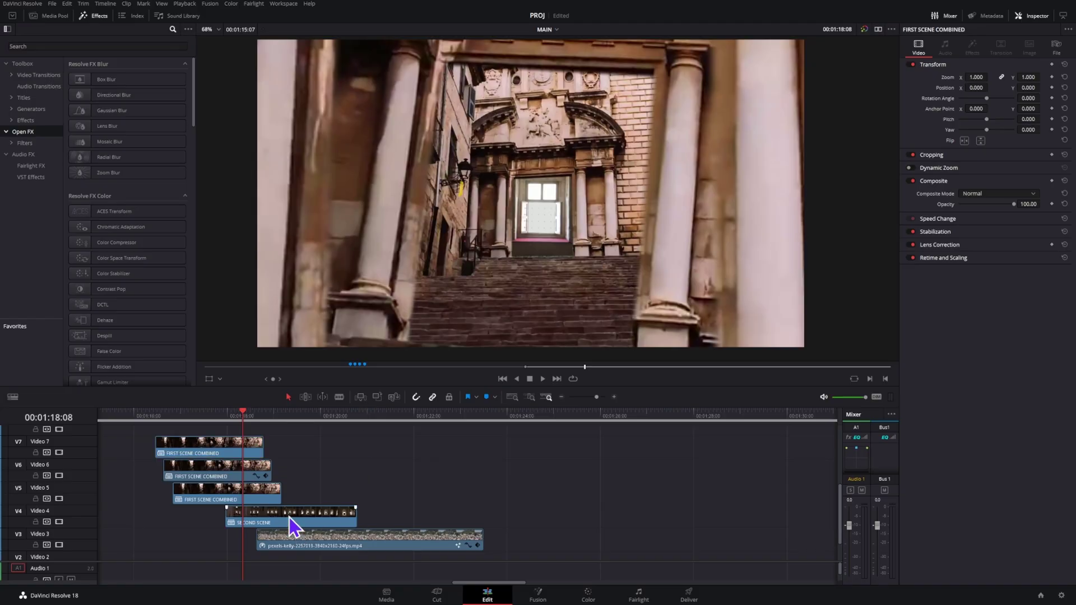
Step: Apply the Drop Shadow effect to the FIRST SCENE COMBINED clip on Video 7 and save the project
{"action": "left_click", "coordinate": [247, 450]}
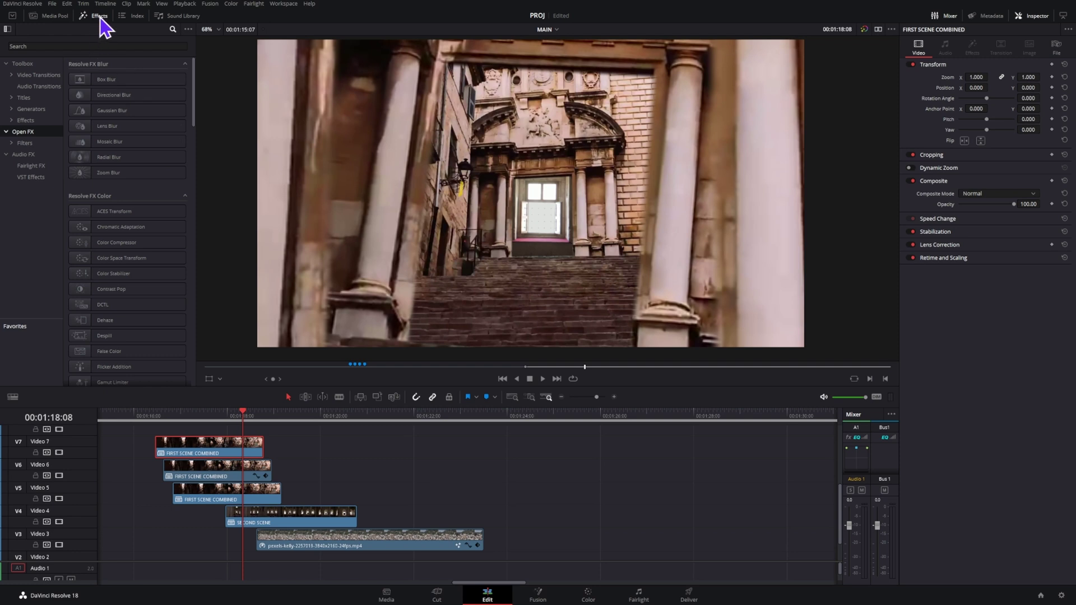
{"action": "left_click", "coordinate": [108, 46]}
{"action": "type", "text": "dr"}
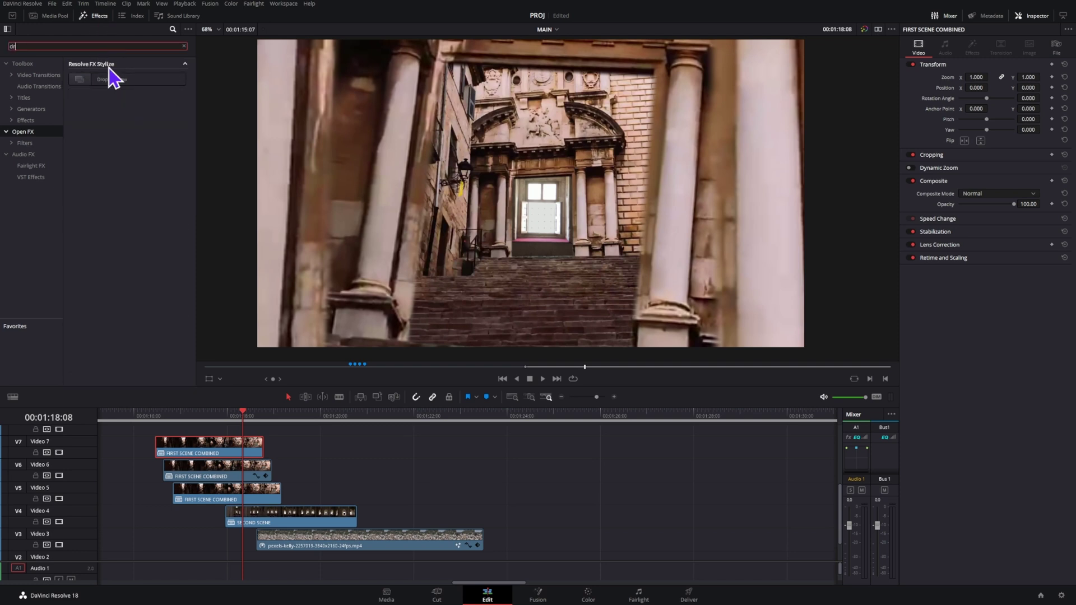
{"action": "left_click_drag", "start_coordinate": [112, 76], "coordinate": [240, 458]}
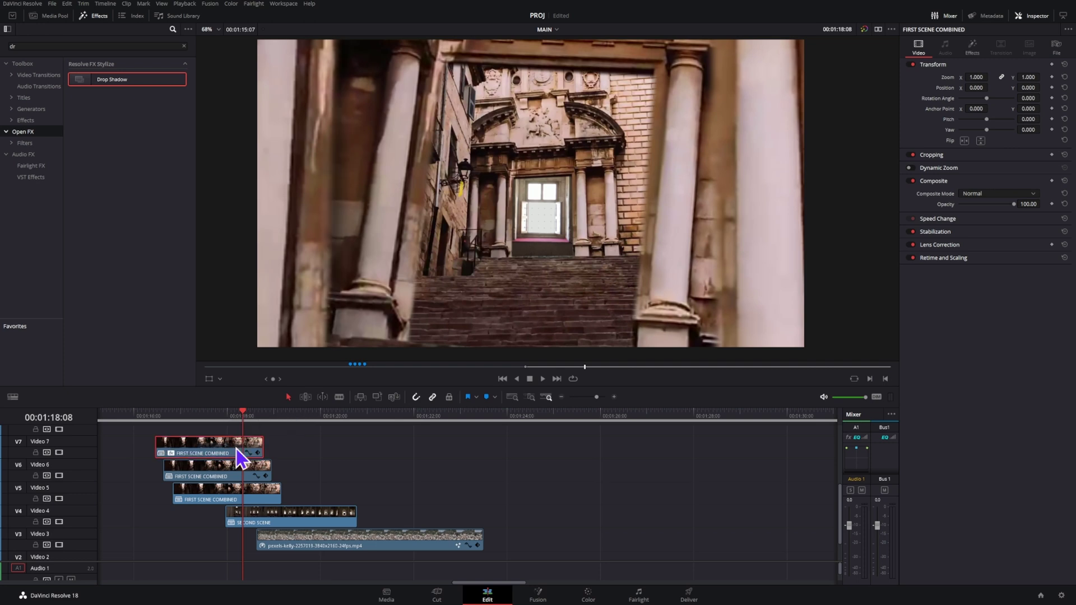
{"action": "key", "text": "ctrl+s"}
Step: Set the Drop Shadow's strength to 0.502 and drop angle to -4.1 on the Video 7 clip, and collapse its settings
{"action": "left_click", "coordinate": [972, 47]}
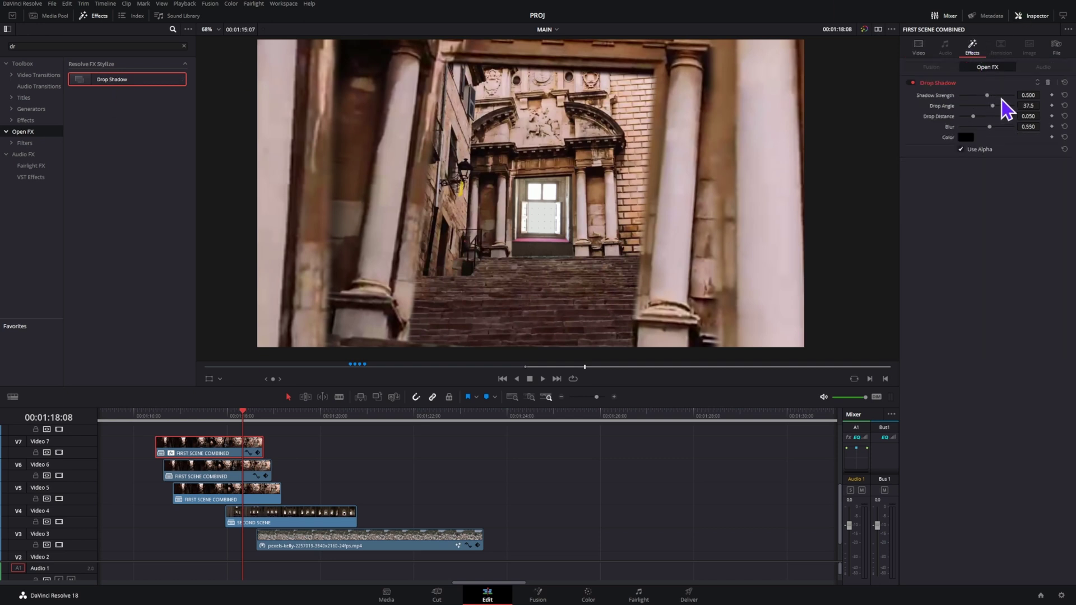
{"action": "left_click_drag", "start_coordinate": [1018, 95], "coordinate": [986, 110]}
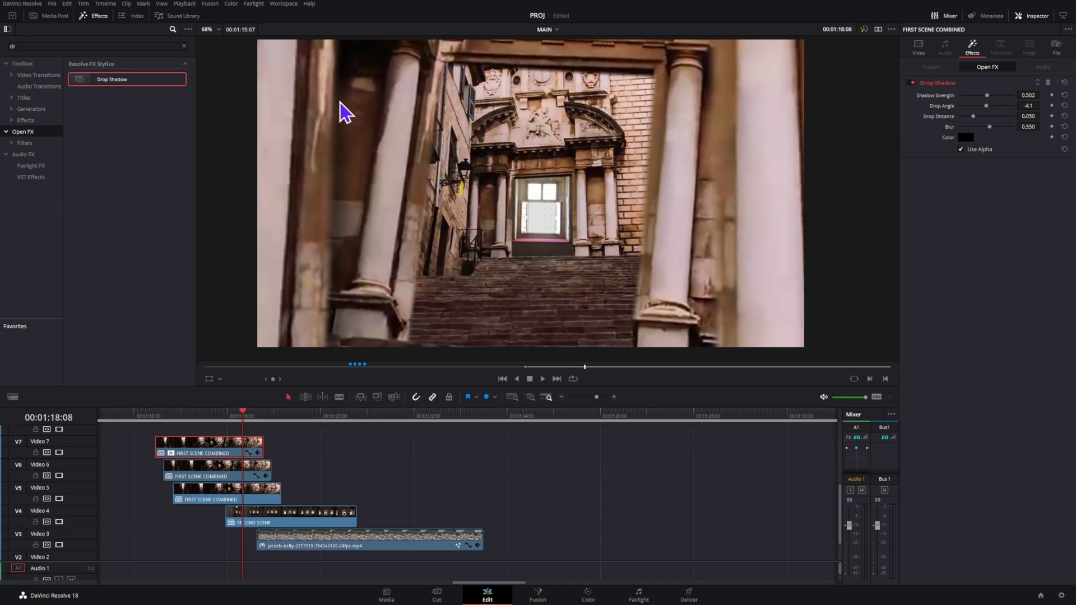
{"action": "scroll", "coordinate": [711, 267], "scroll_direction": "down", "scroll_amount": 1}
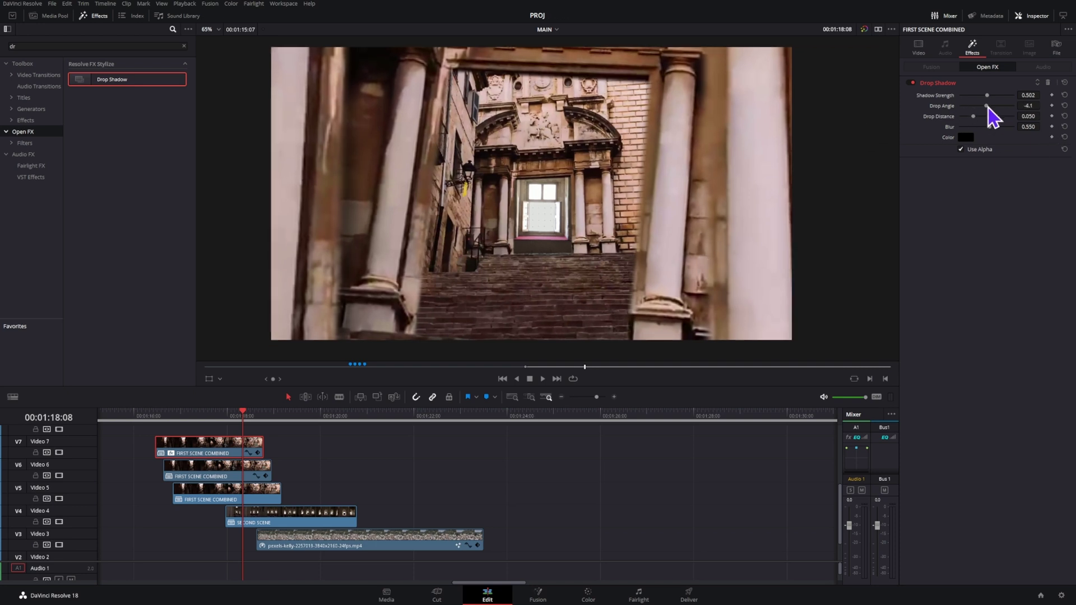
{"action": "left_click", "coordinate": [914, 83]}
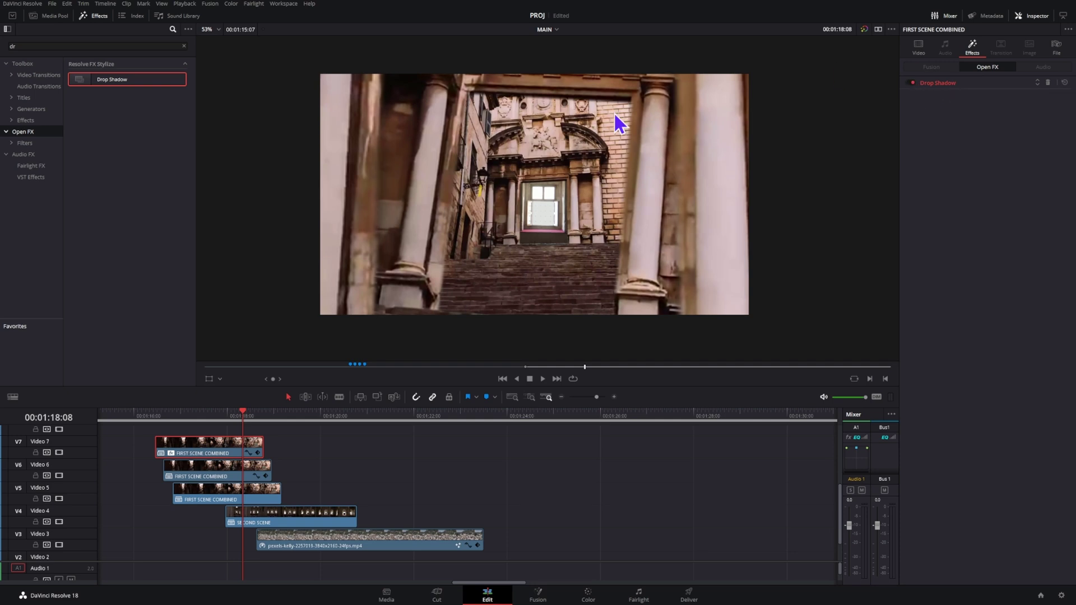
Step: Paste only the Drop Shadow plugin attributes onto the FIRST SCENE COMBINED clips on Video 6 and Video 5
{"action": "left_click", "coordinate": [233, 467]}
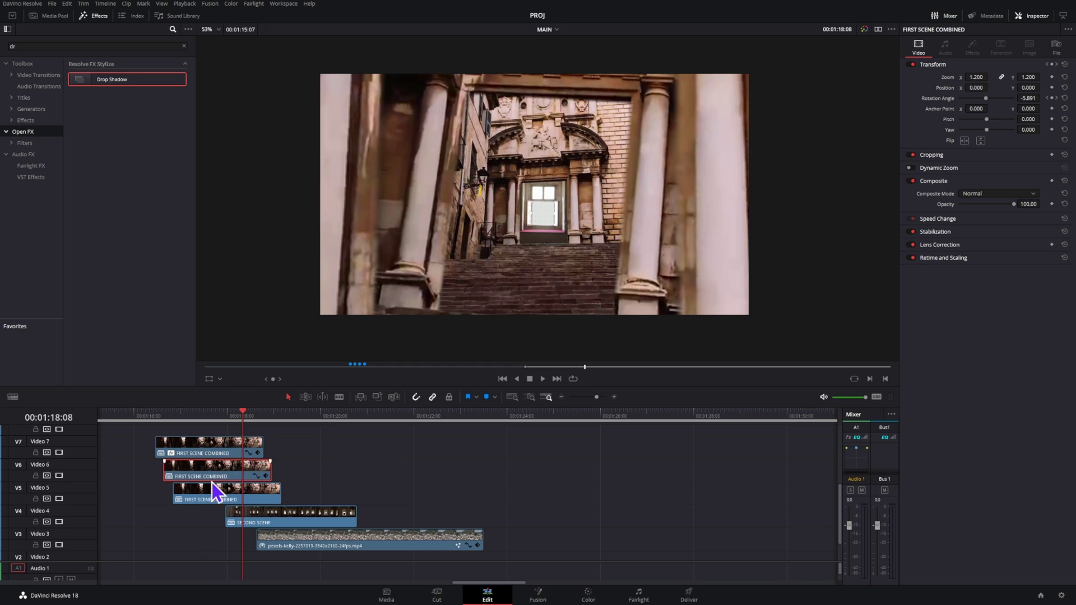
{"action": "key", "text": "alt+v"}
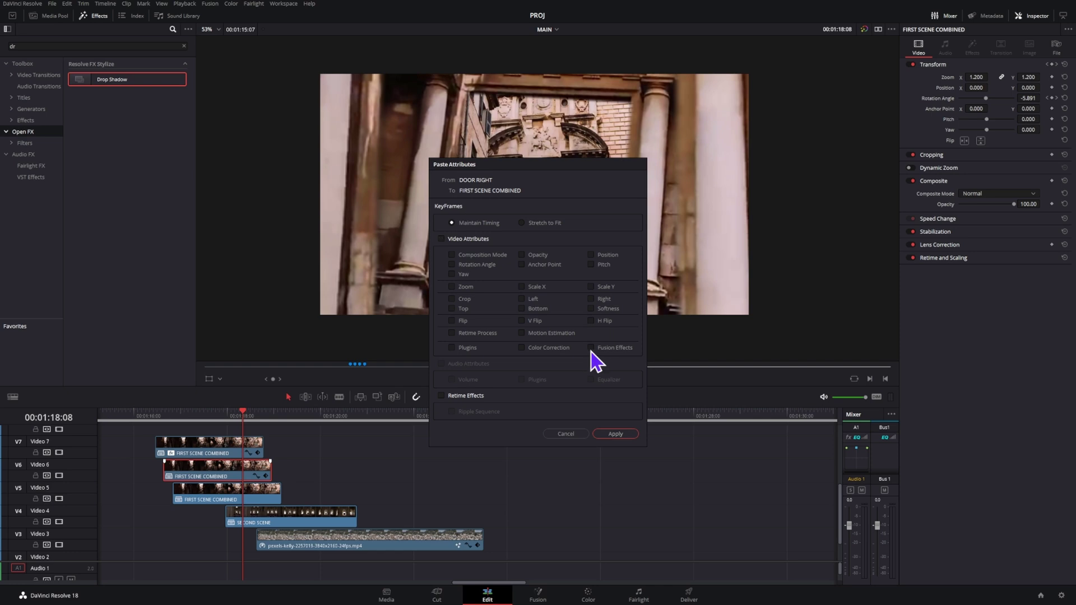
{"action": "left_click", "coordinate": [616, 434]}
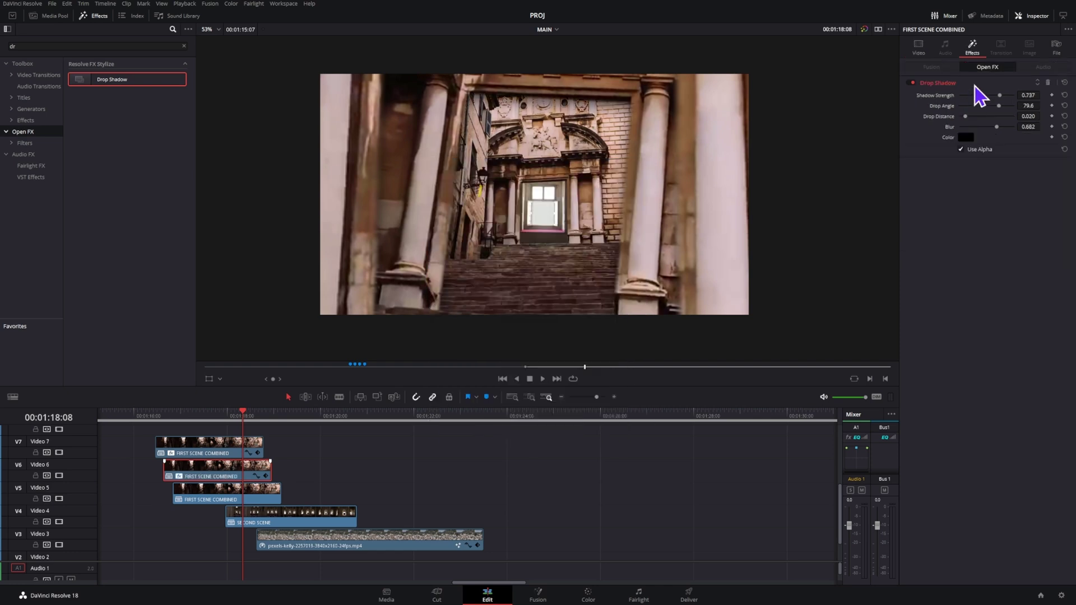
{"action": "left_click", "coordinate": [224, 493]}
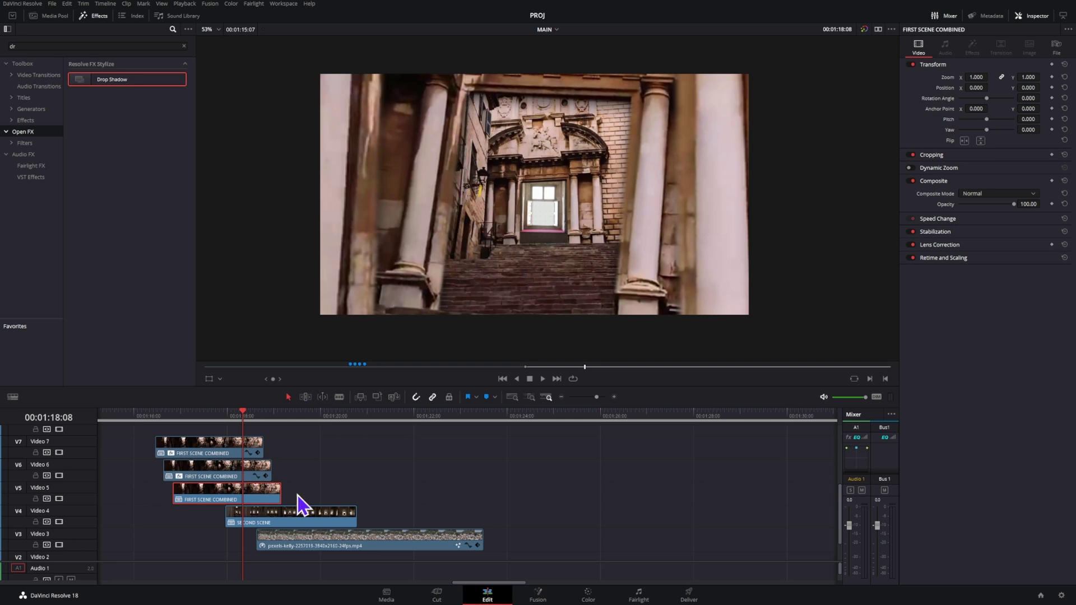
{"action": "left_click", "coordinate": [614, 434]}
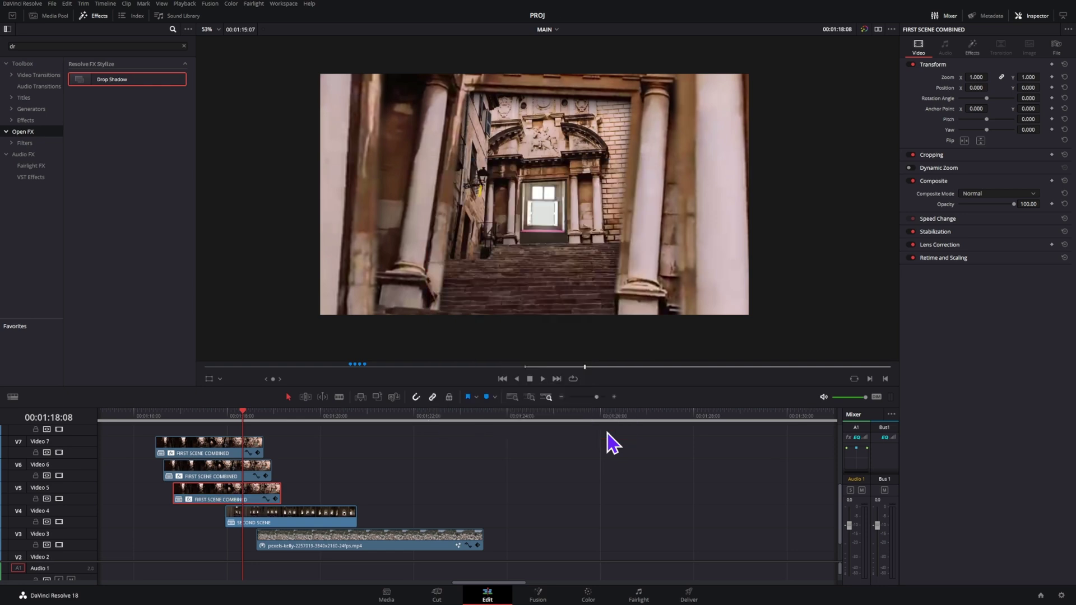
Step: Paste only the copied plugin attributes, with the Drop Shadow, onto the SECOND SCENE clip on Video 4
{"action": "left_click", "coordinate": [268, 517]}
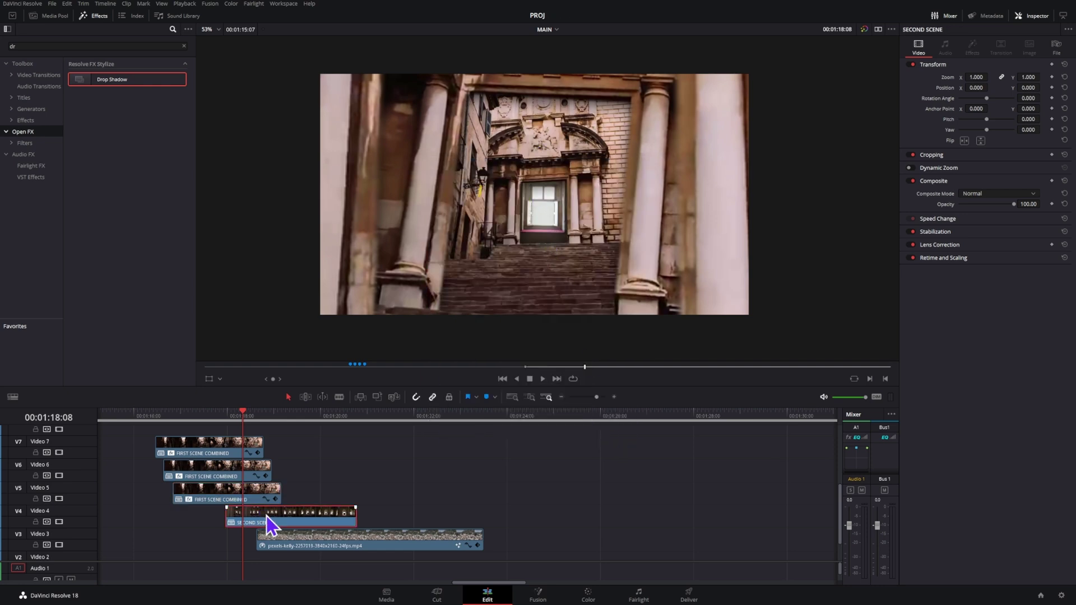
{"action": "key", "text": "alt+v"}
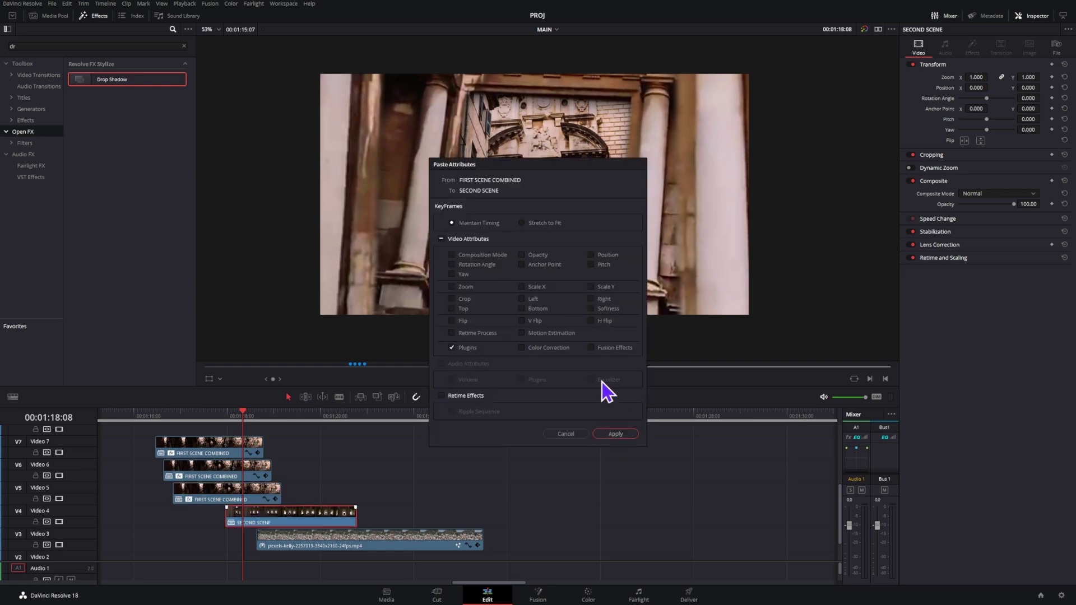
{"action": "left_click", "coordinate": [618, 435]}
Step: Compare the window shot with SECOND SCENE's Drop Shadow off and on at 01:20:03, and check it through 01:20:13
{"action": "left_click_drag", "start_coordinate": [309, 417], "coordinate": [326, 425]}
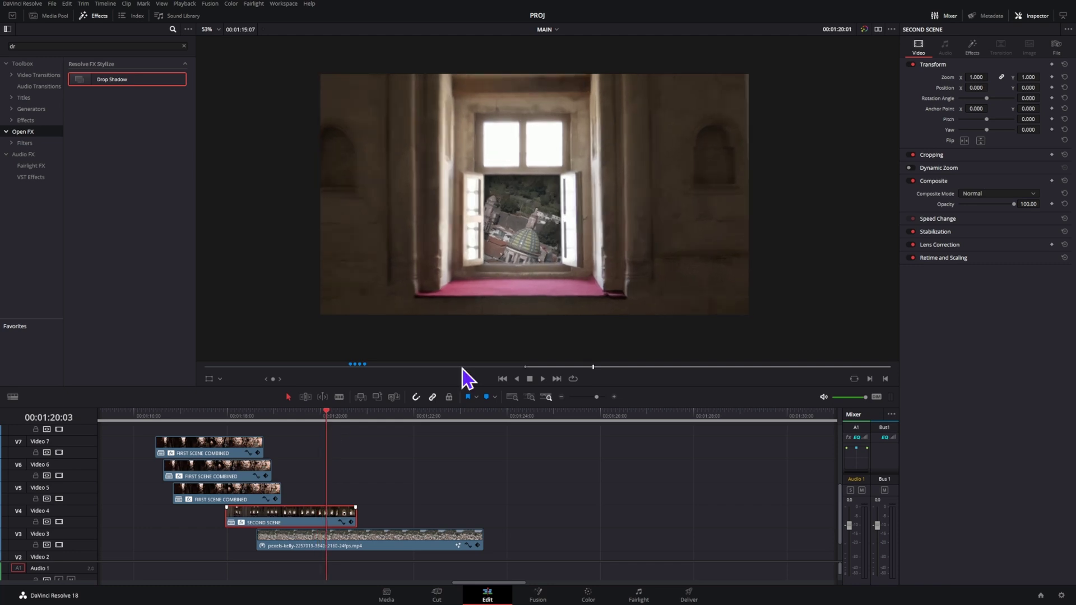
{"action": "left_click", "coordinate": [961, 53]}
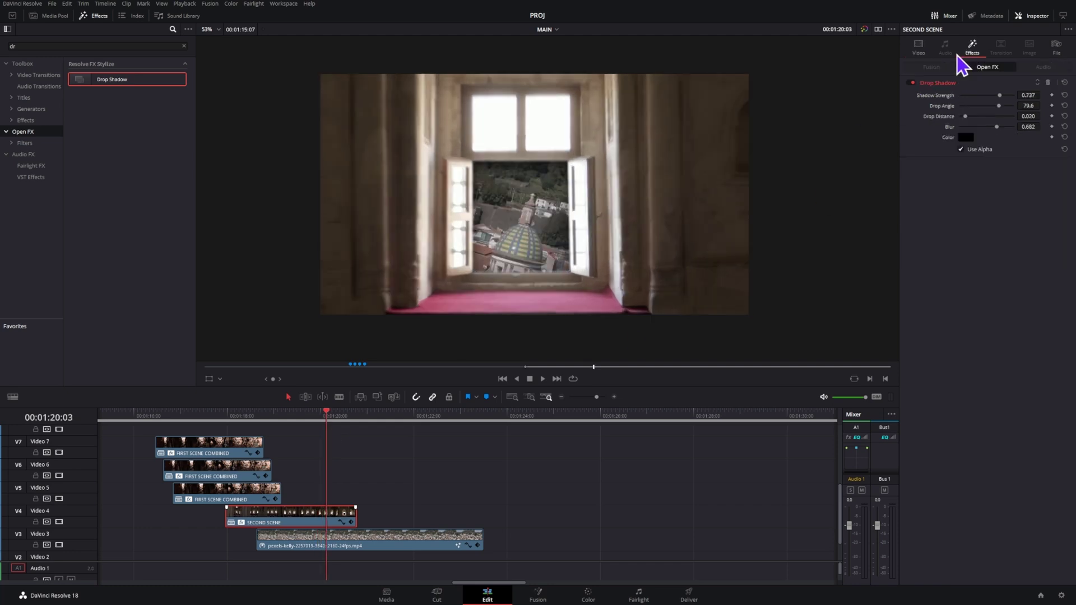
{"action": "left_click", "coordinate": [910, 82]}
{"action": "left_click", "coordinate": [910, 83]}
{"action": "left_click_drag", "start_coordinate": [334, 422], "coordinate": [339, 416]}
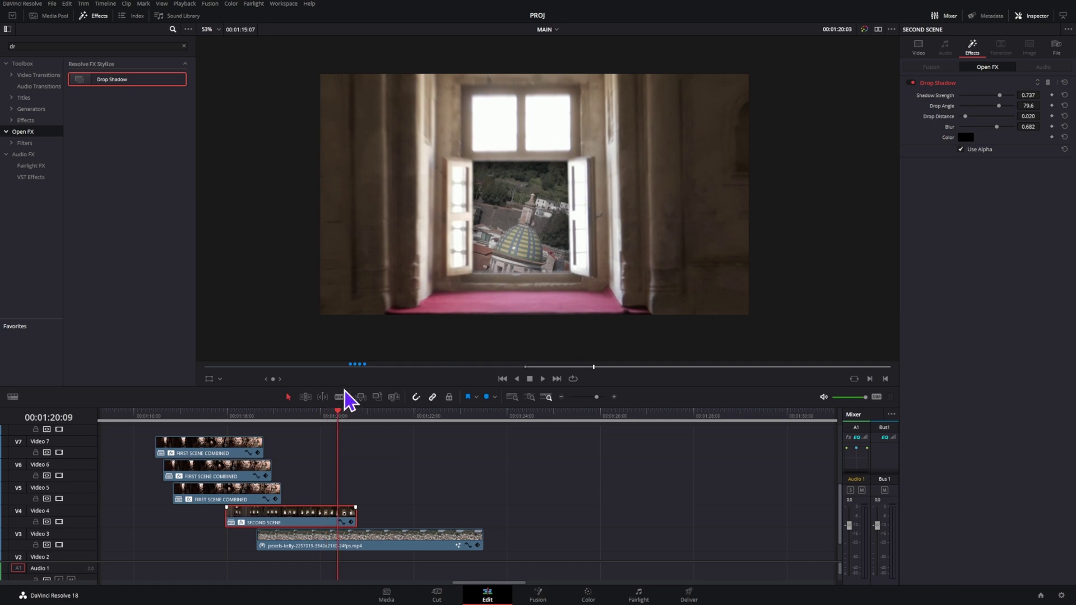
{"action": "left_click", "coordinate": [347, 419]}
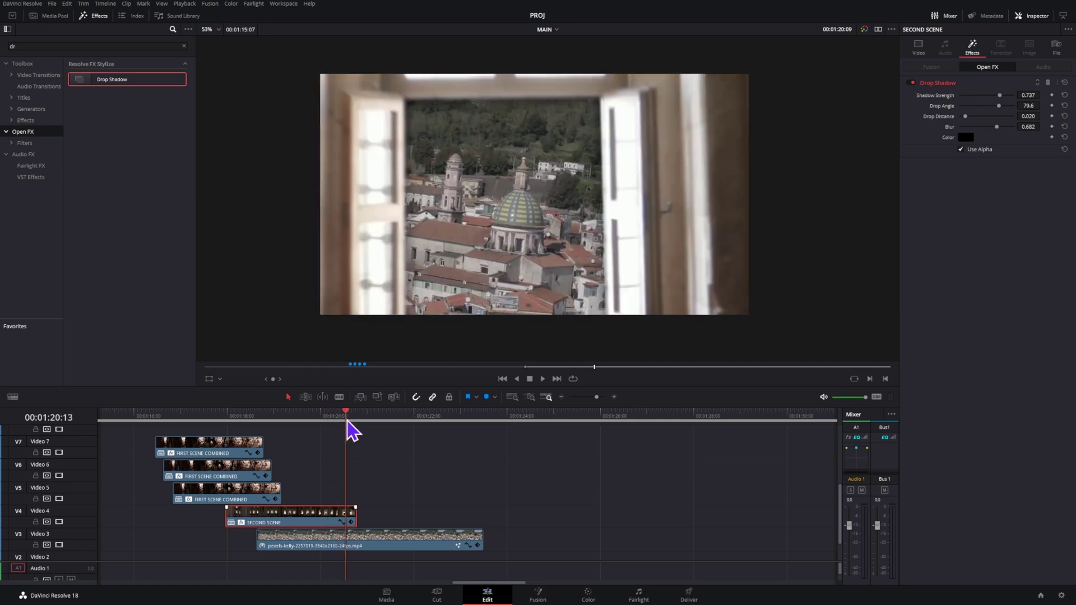